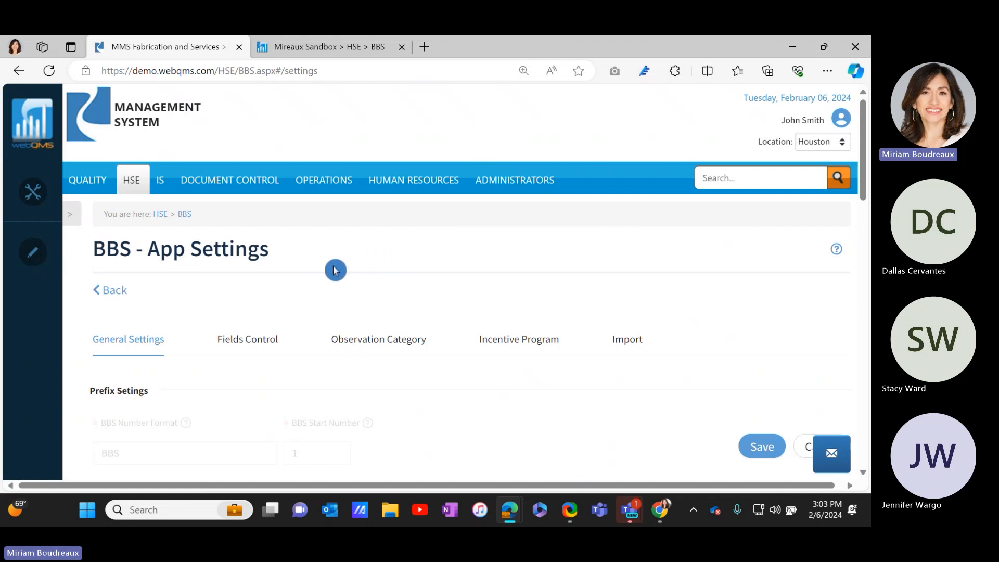
Review the BBS number prefix settings and the available default choices for Safety Observed and BBS Type
{"action": "left_click_drag", "start_coordinate": [866, 176], "coordinate": [866, 215]}
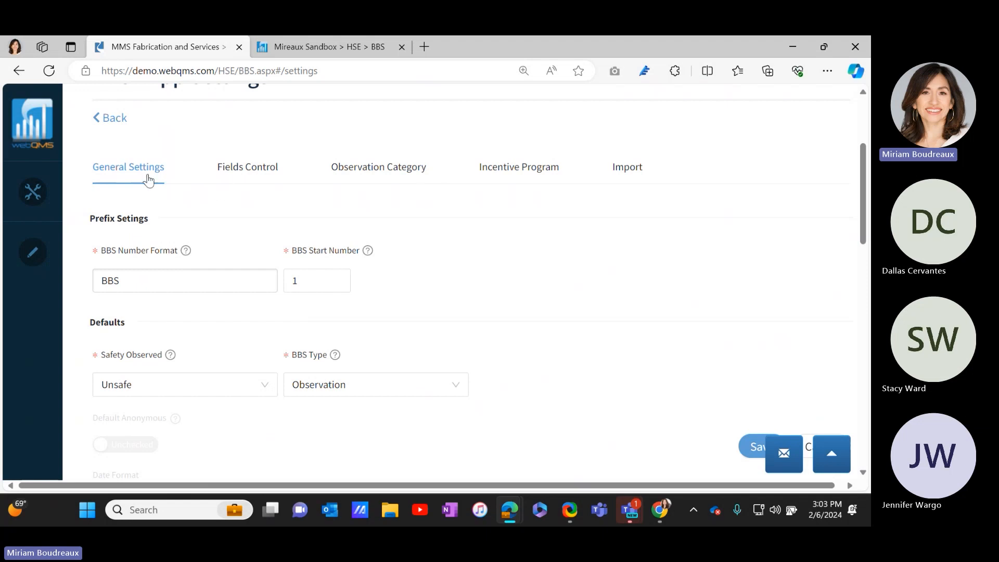
{"action": "left_click", "coordinate": [156, 281]}
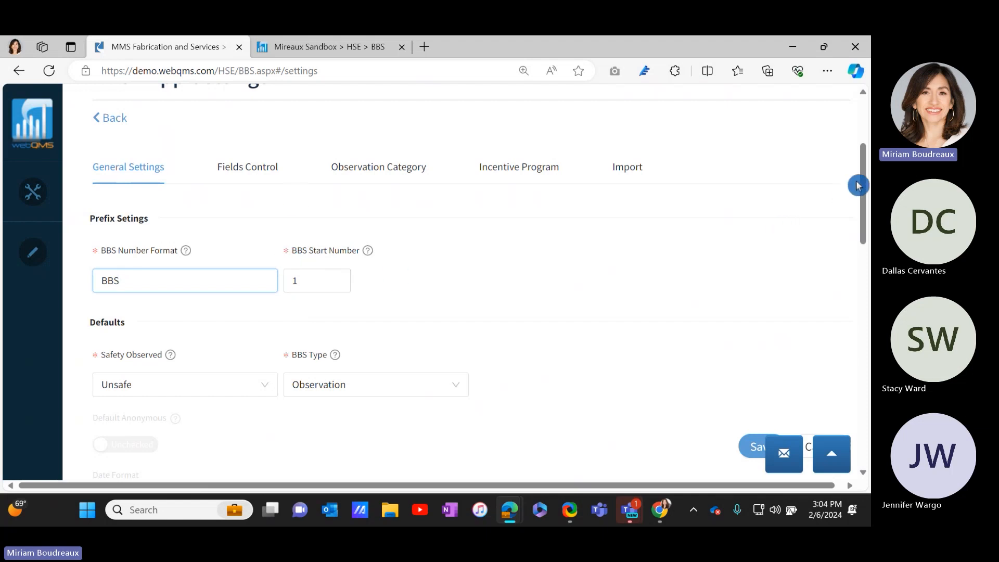
{"action": "left_click_drag", "start_coordinate": [864, 186], "coordinate": [863, 211]}
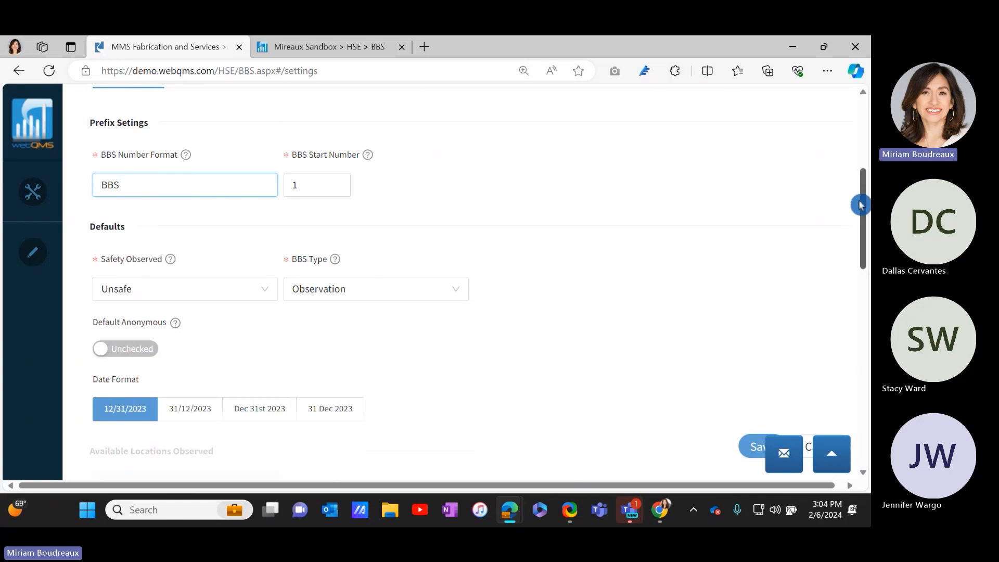
{"action": "scroll", "coordinate": [861, 204], "scroll_direction": "down", "scroll_amount": 1}
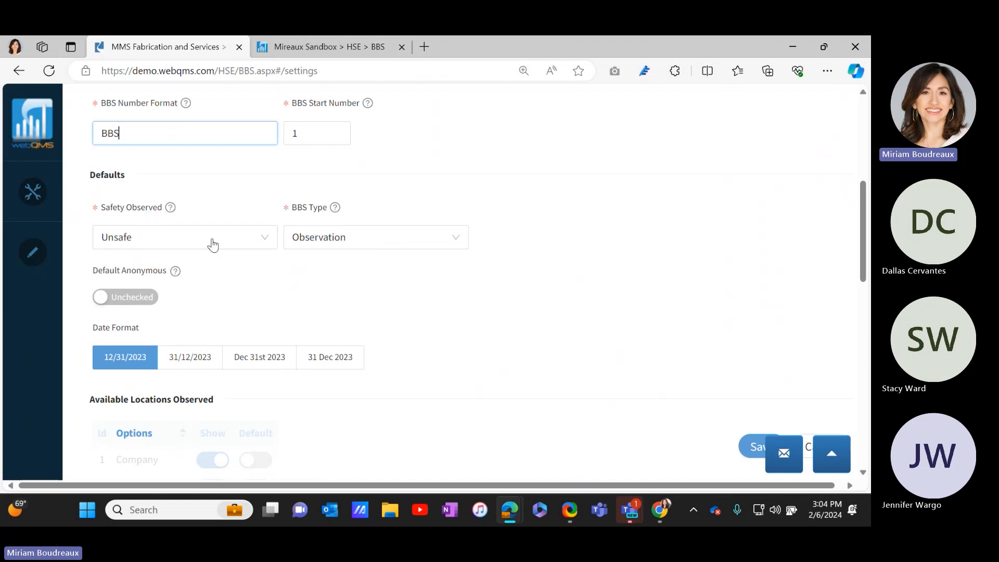
{"action": "left_click", "coordinate": [216, 249]}
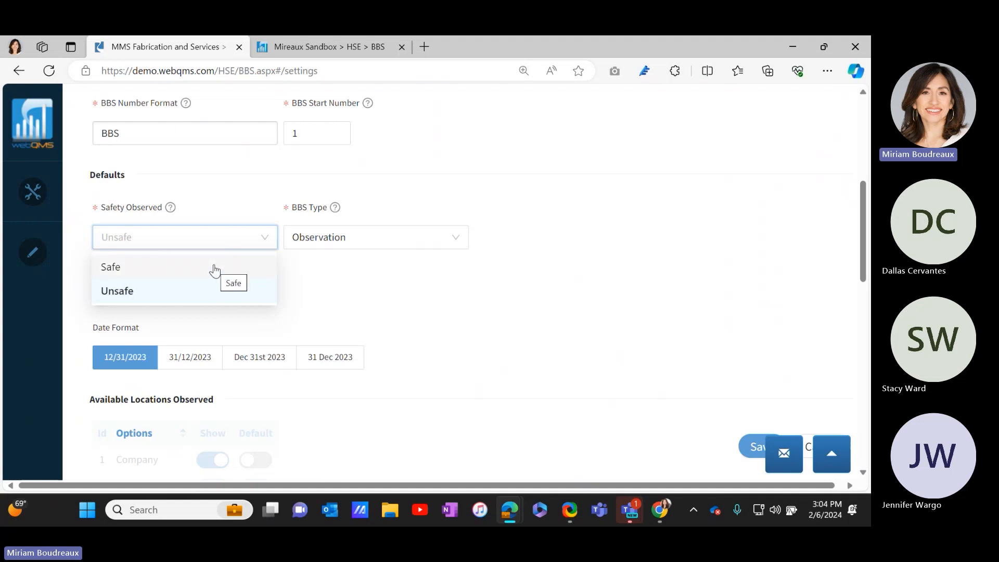
{"action": "left_click", "coordinate": [234, 201]}
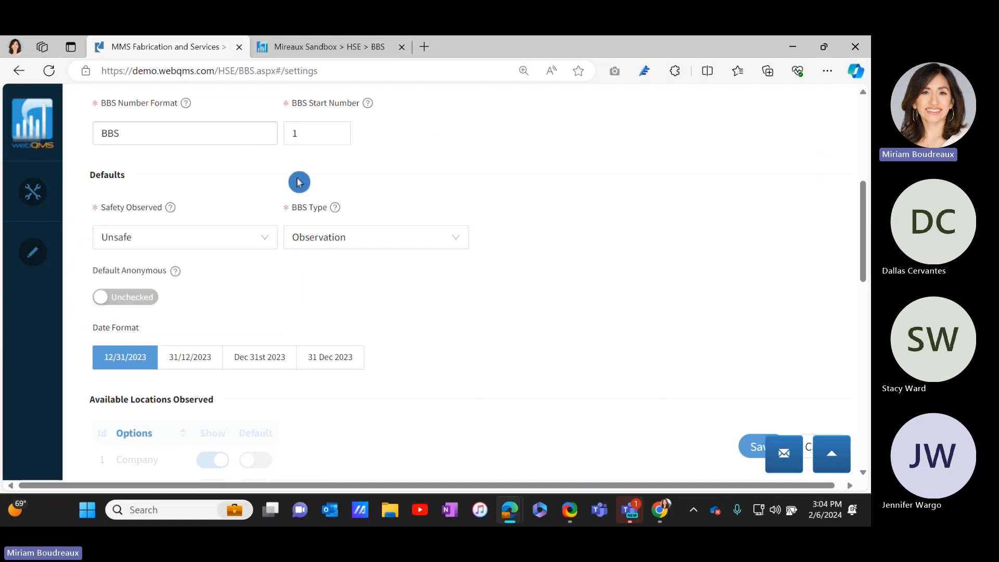
{"action": "left_click", "coordinate": [426, 244]}
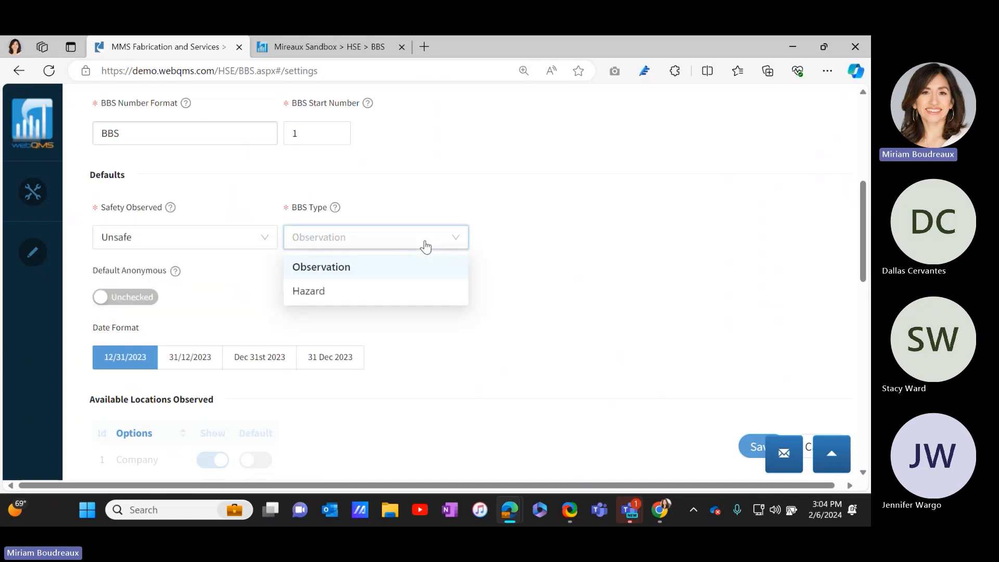
{"action": "left_click", "coordinate": [514, 191]}
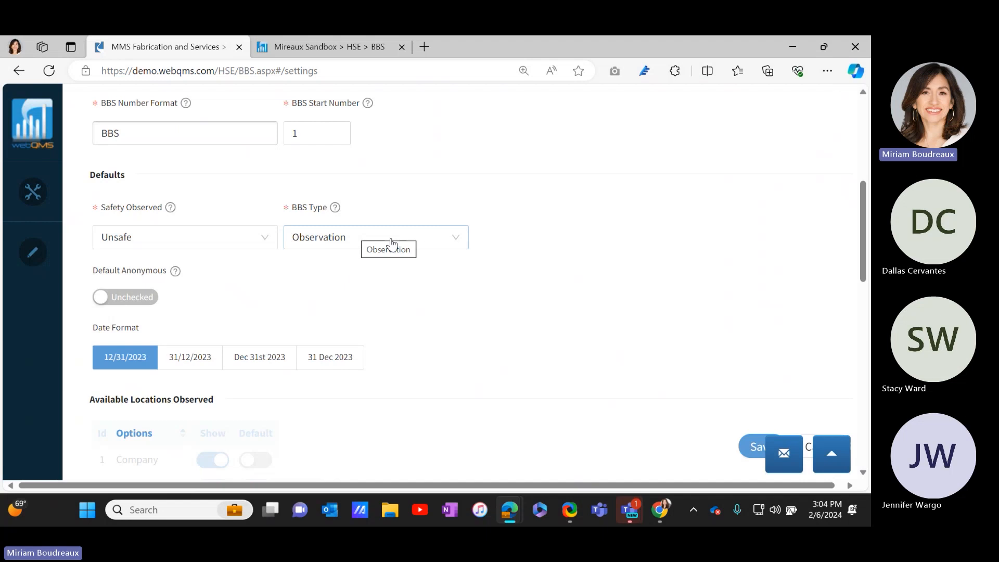
Try enabling the Default Anonymous setting and switch it back off
{"action": "left_click", "coordinate": [211, 295]}
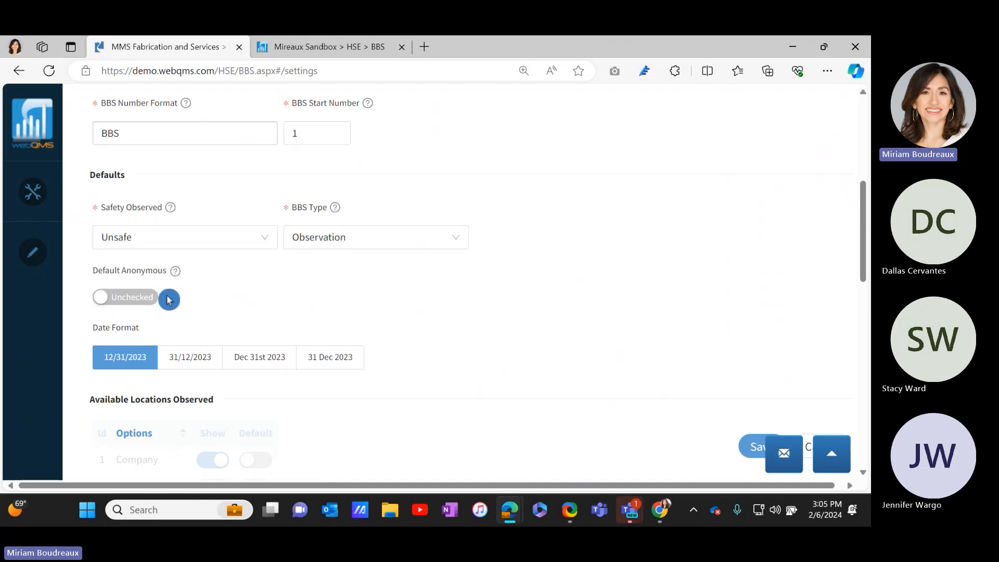
{"action": "left_click", "coordinate": [131, 307]}
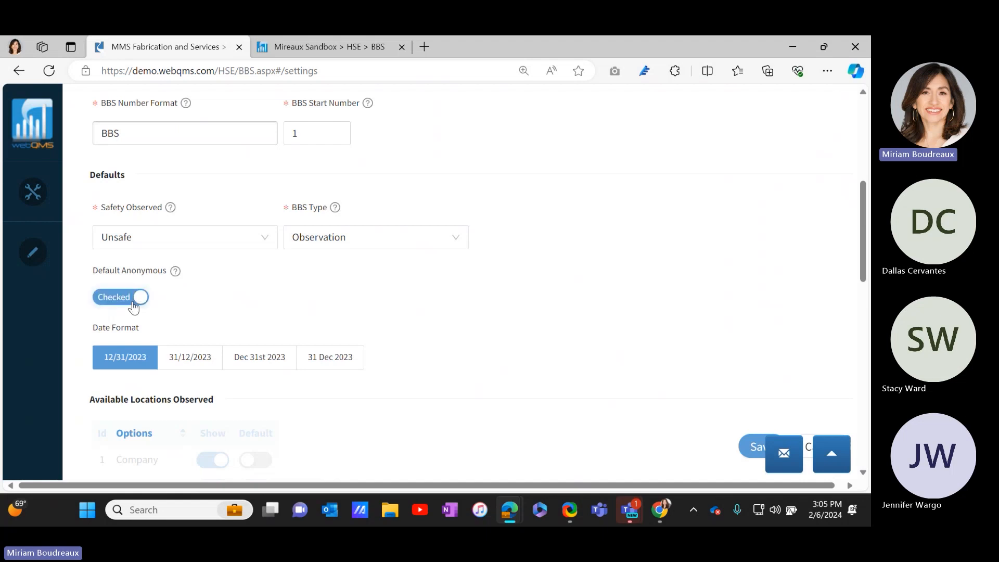
{"action": "left_click", "coordinate": [125, 303]}
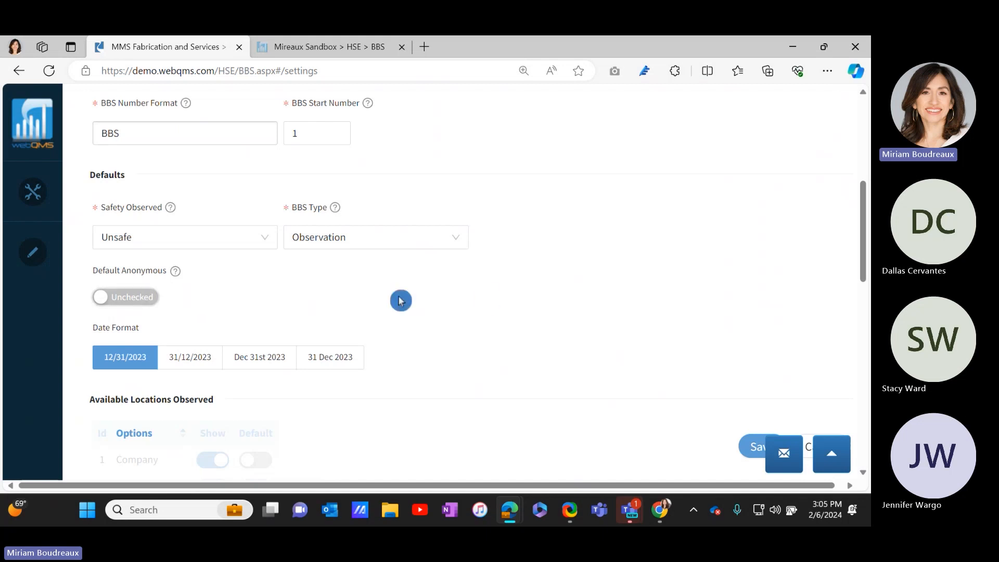
Try the 31/12/2023 date format and switch back to 12/31/2023
{"action": "left_click_drag", "start_coordinate": [864, 230], "coordinate": [866, 274]}
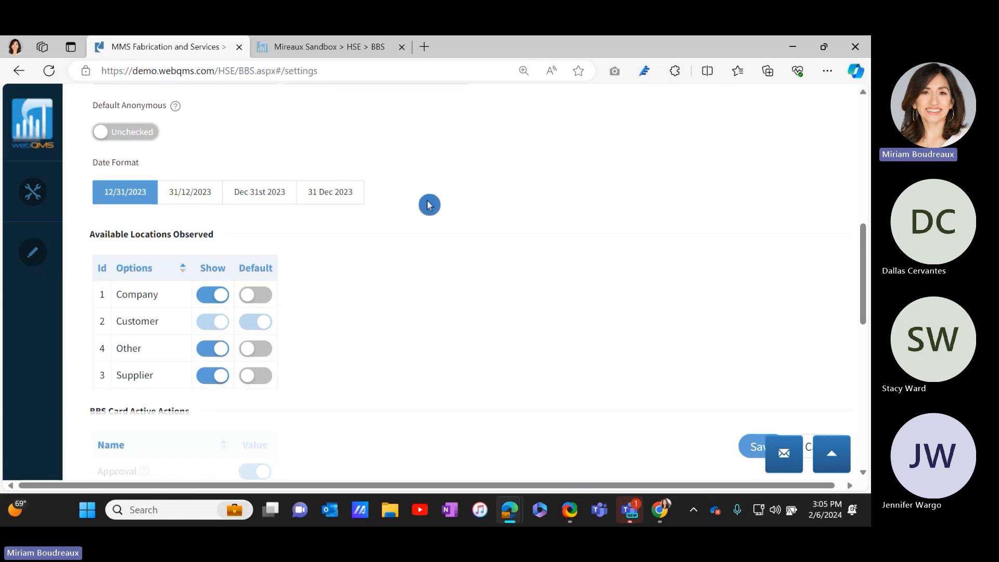
{"action": "left_click", "coordinate": [182, 203]}
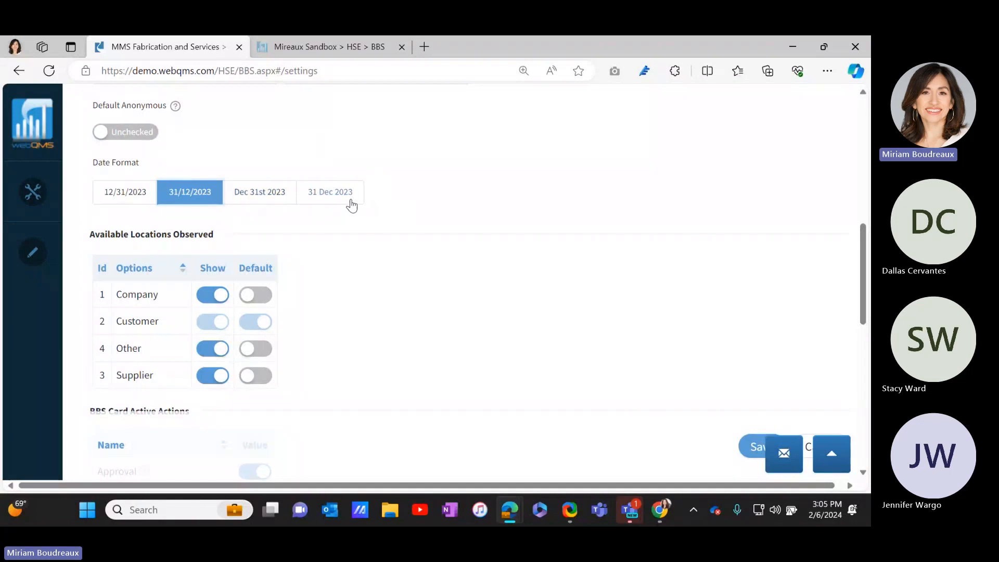
{"action": "left_click", "coordinate": [123, 198]}
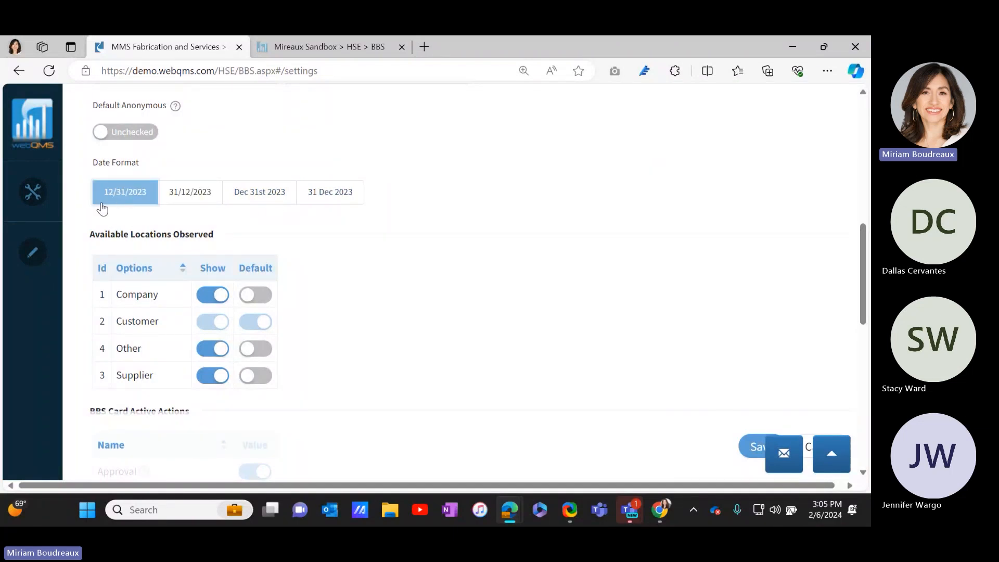
{"action": "left_click", "coordinate": [260, 226]}
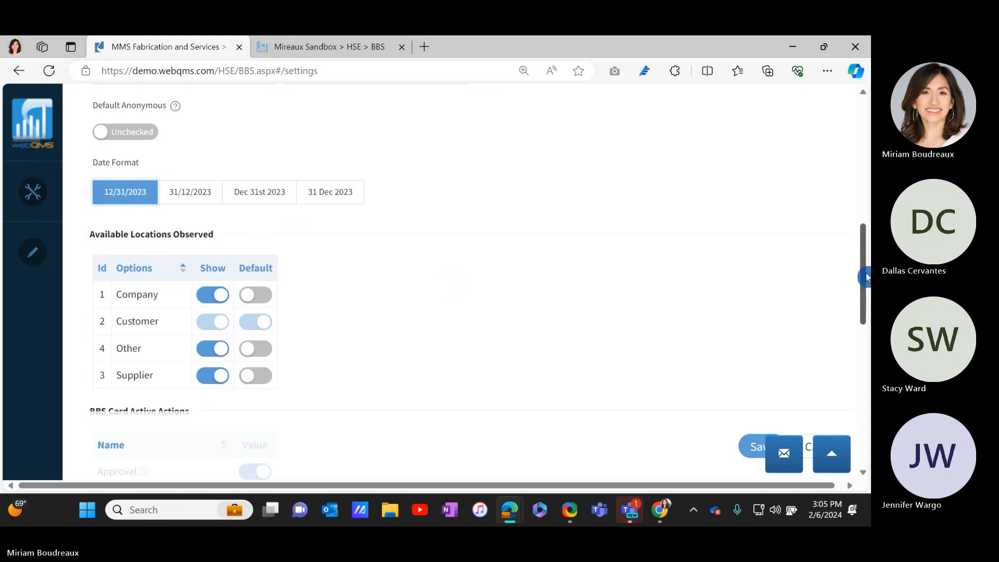
Hide the Other and Supplier options in the Available Locations Observed table
{"action": "scroll", "coordinate": [865, 285], "scroll_direction": "down", "scroll_amount": 1}
{"action": "scroll", "coordinate": [865, 286], "scroll_direction": "down", "scroll_amount": 1}
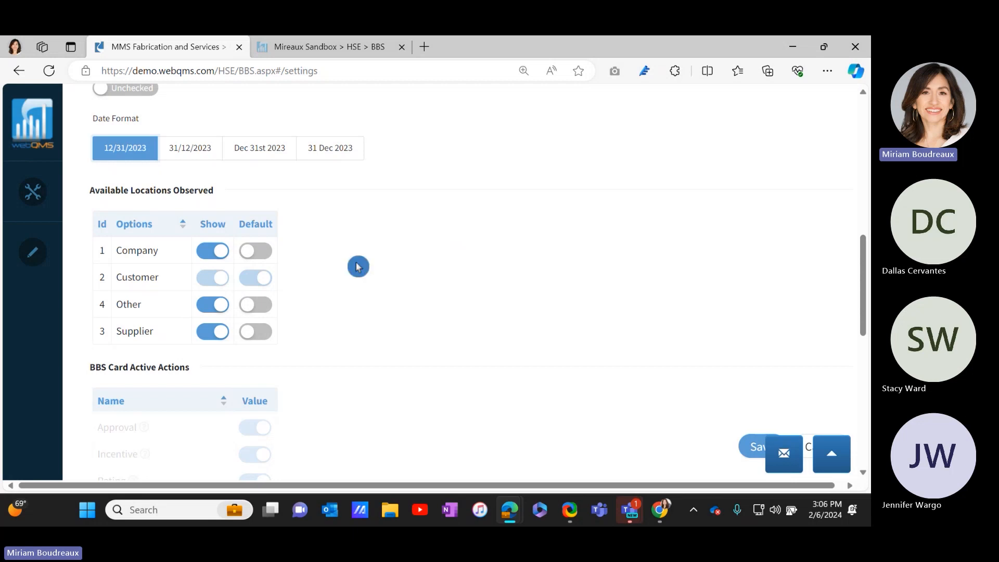
{"action": "left_click", "coordinate": [218, 313]}
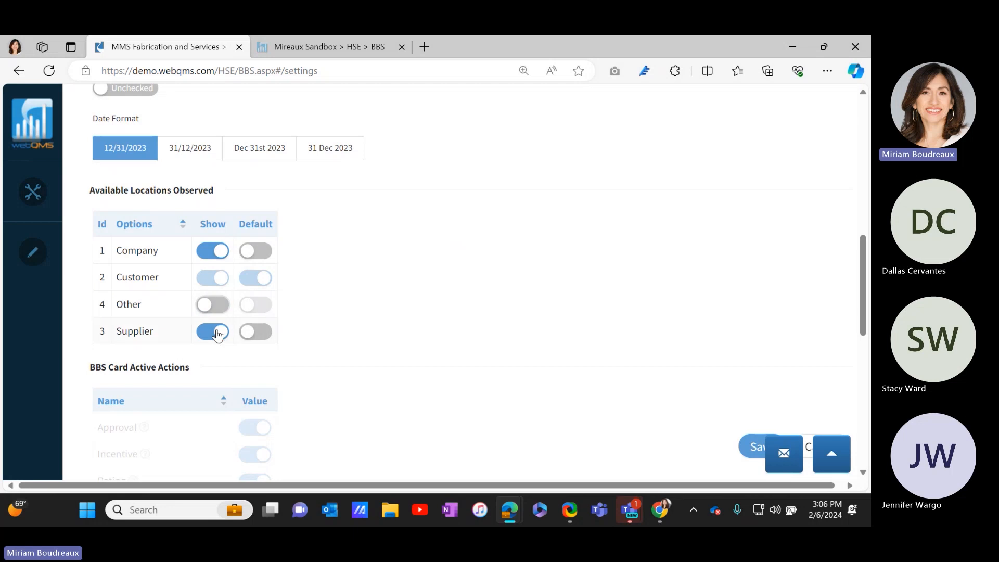
{"action": "left_click", "coordinate": [218, 334]}
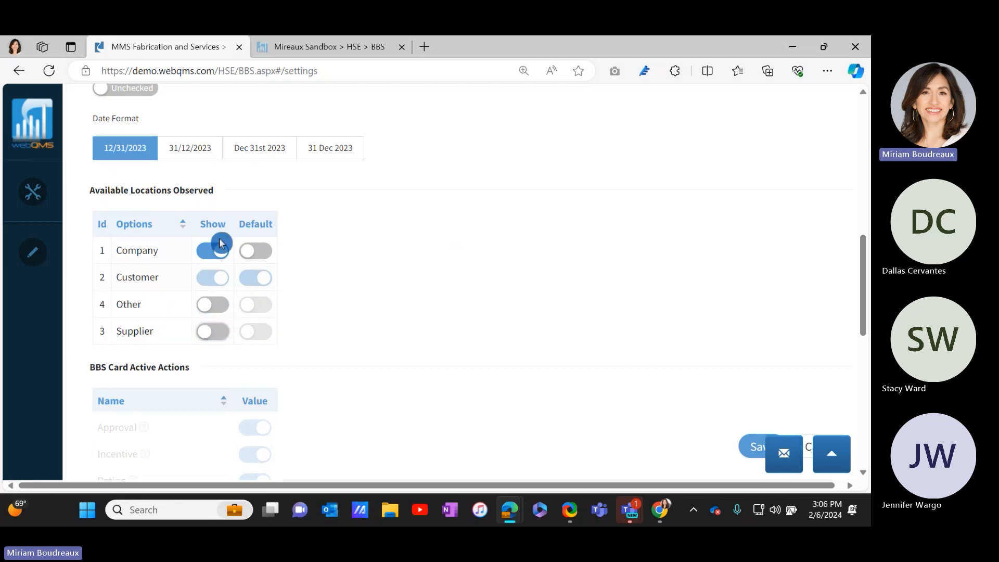
Make Company the default option in Available Locations Observed
{"action": "left_click", "coordinate": [248, 249]}
{"action": "left_click", "coordinate": [227, 276]}
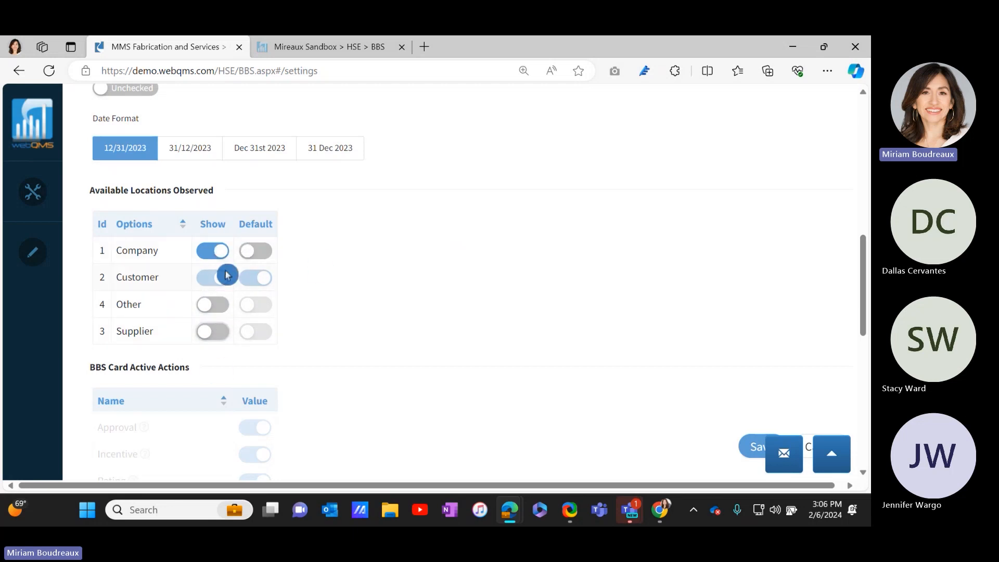
{"action": "left_click", "coordinate": [254, 257]}
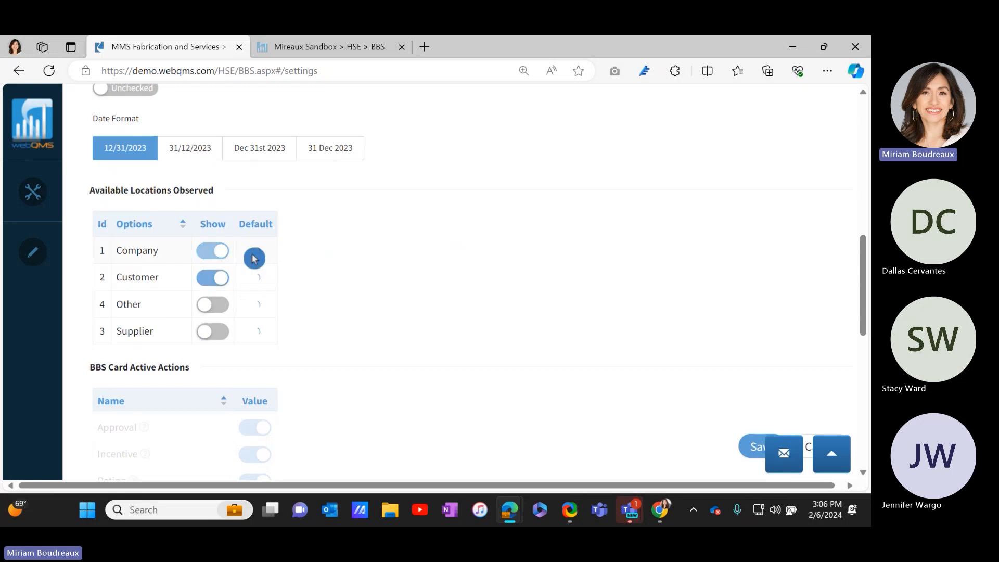
Try hiding the Customer location and restore Customer, Other and Supplier as shown observed locations
{"action": "left_click", "coordinate": [196, 289]}
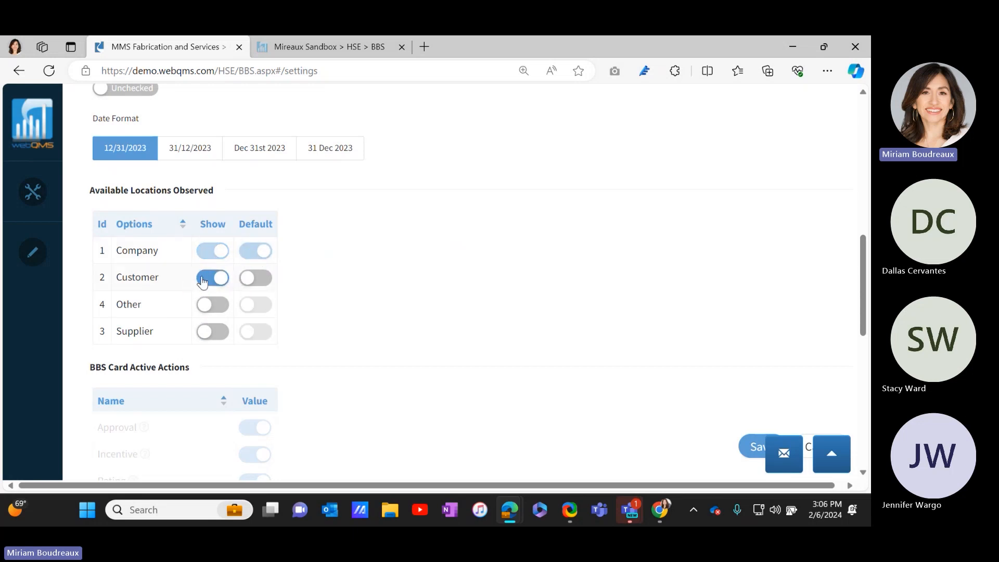
{"action": "left_click", "coordinate": [205, 290]}
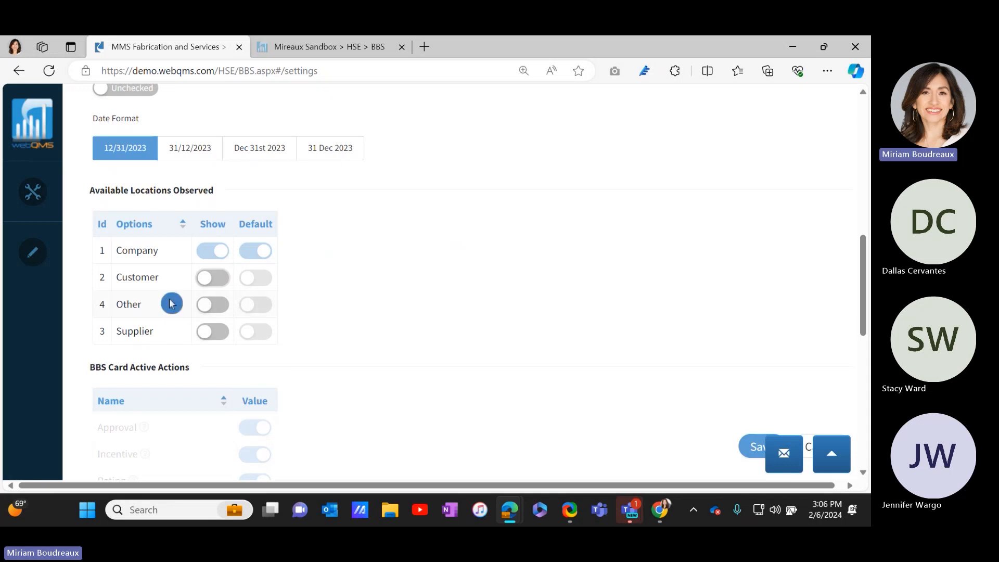
{"action": "left_click", "coordinate": [208, 305]}
{"action": "left_click", "coordinate": [211, 335]}
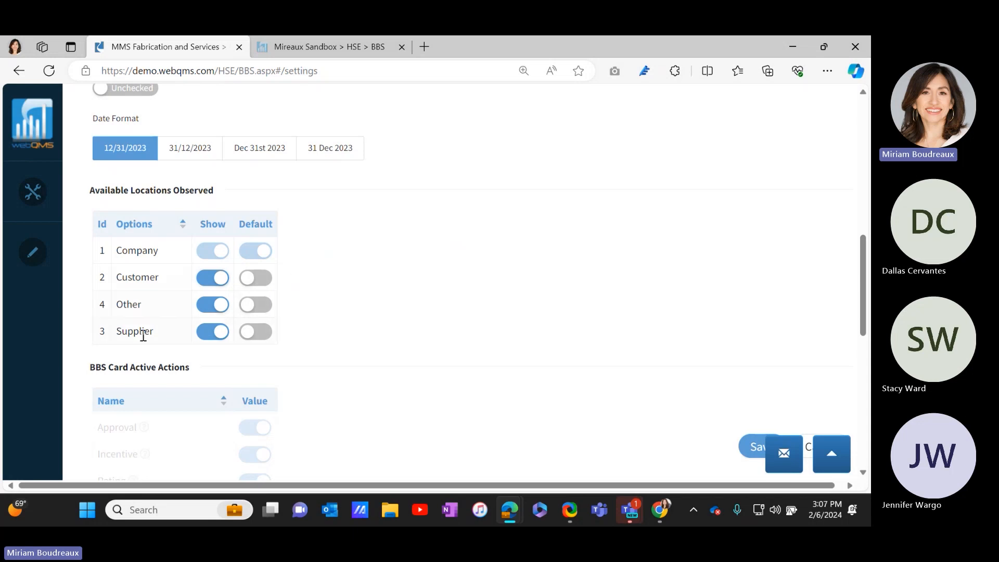
{"action": "left_click", "coordinate": [263, 345]}
Try disabling the Approval and Incentive actions for the BBS card and enable both again
{"action": "left_click_drag", "start_coordinate": [863, 267], "coordinate": [867, 320]}
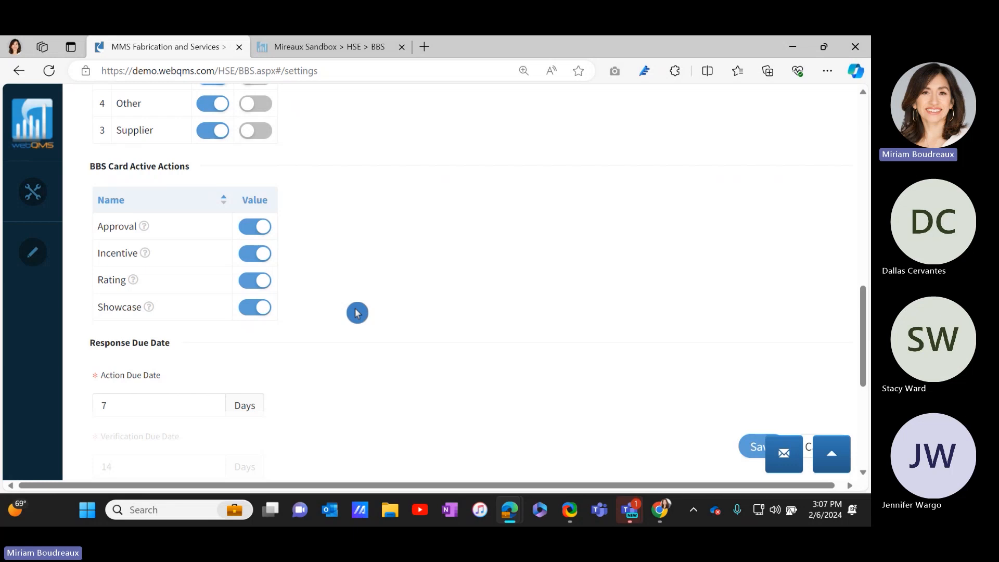
{"action": "left_click", "coordinate": [257, 233]}
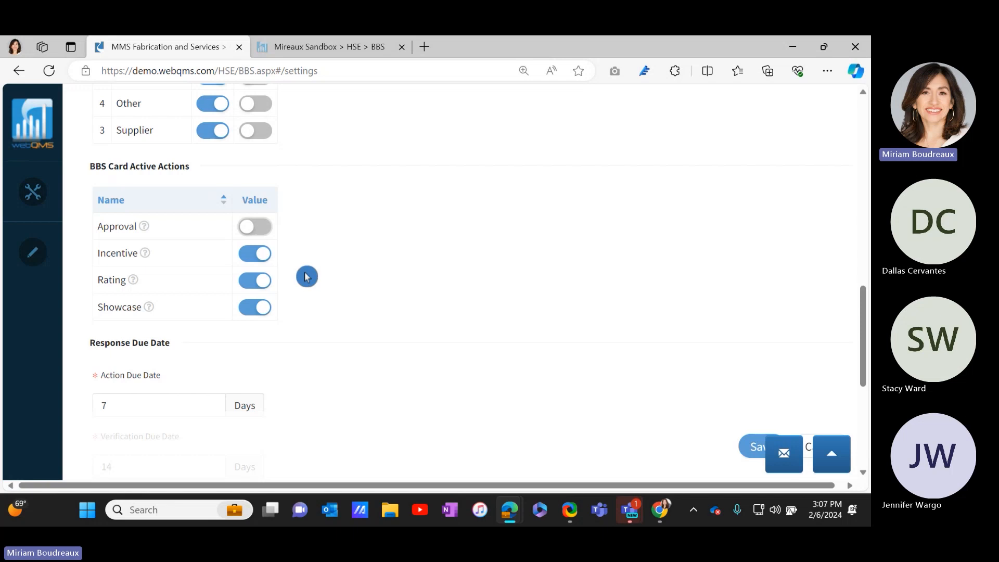
{"action": "left_click", "coordinate": [263, 263]}
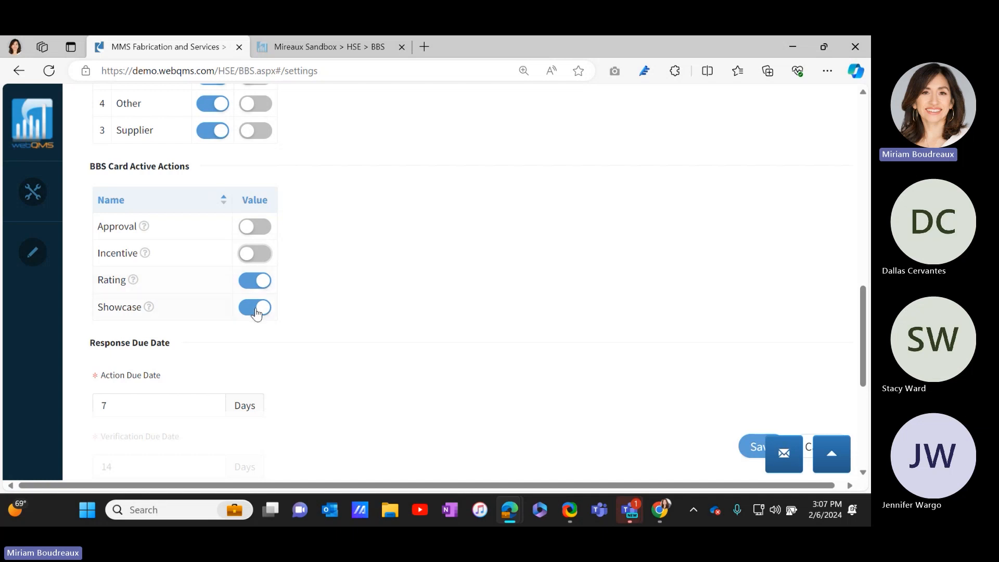
{"action": "left_click", "coordinate": [255, 254]}
{"action": "left_click", "coordinate": [255, 232]}
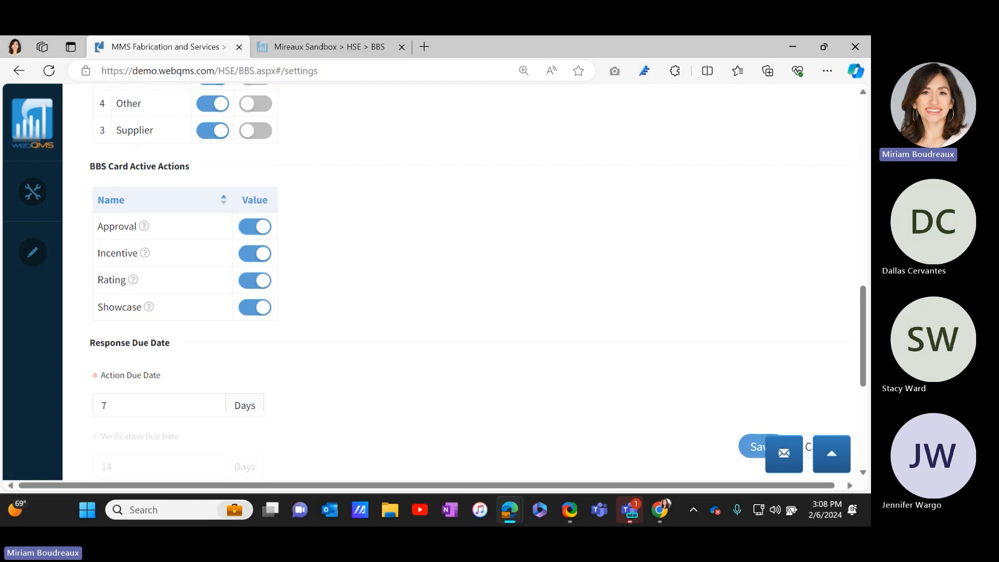
Review the action and verification due date settings and the pagination defaults for the landing page and report
{"action": "left_click_drag", "start_coordinate": [862, 348], "coordinate": [863, 404]}
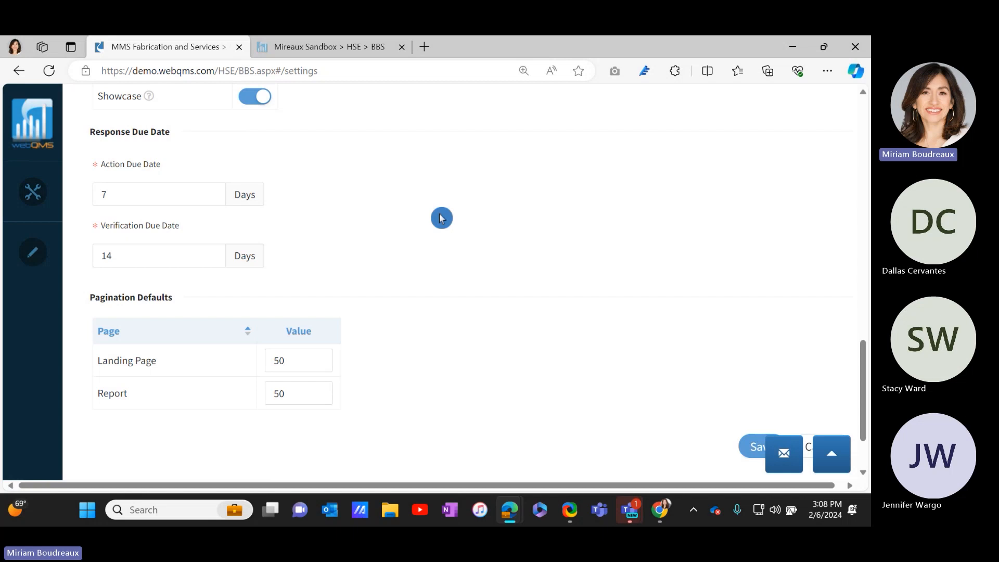
{"action": "left_click", "coordinate": [99, 194]}
{"action": "left_click", "coordinate": [277, 197]}
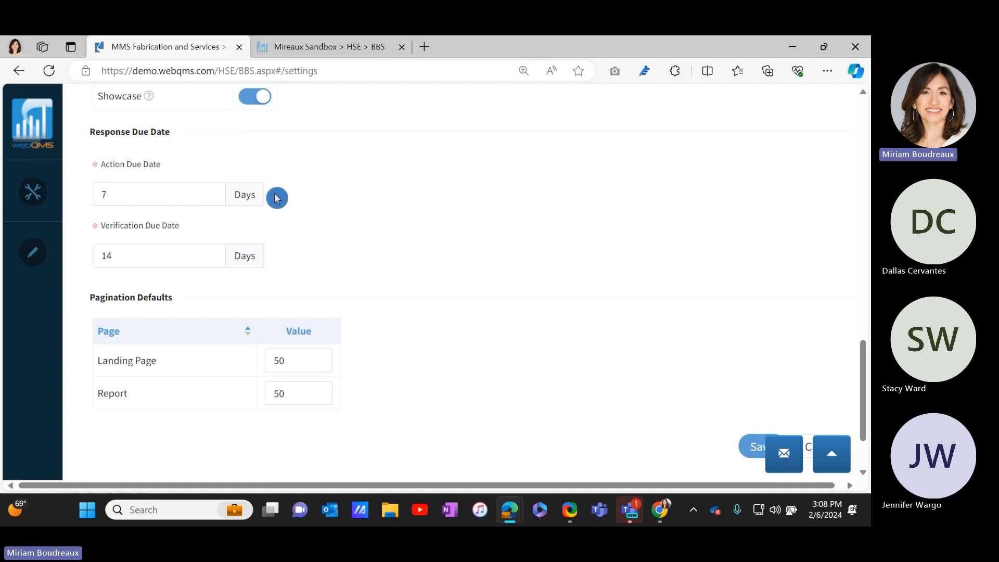
{"action": "left_click", "coordinate": [128, 172]}
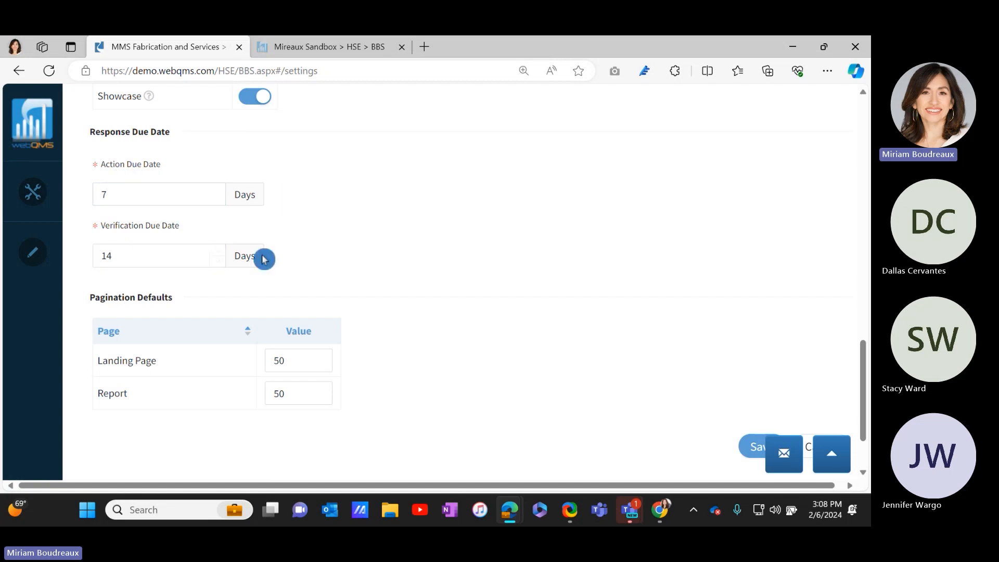
{"action": "left_click", "coordinate": [171, 259]}
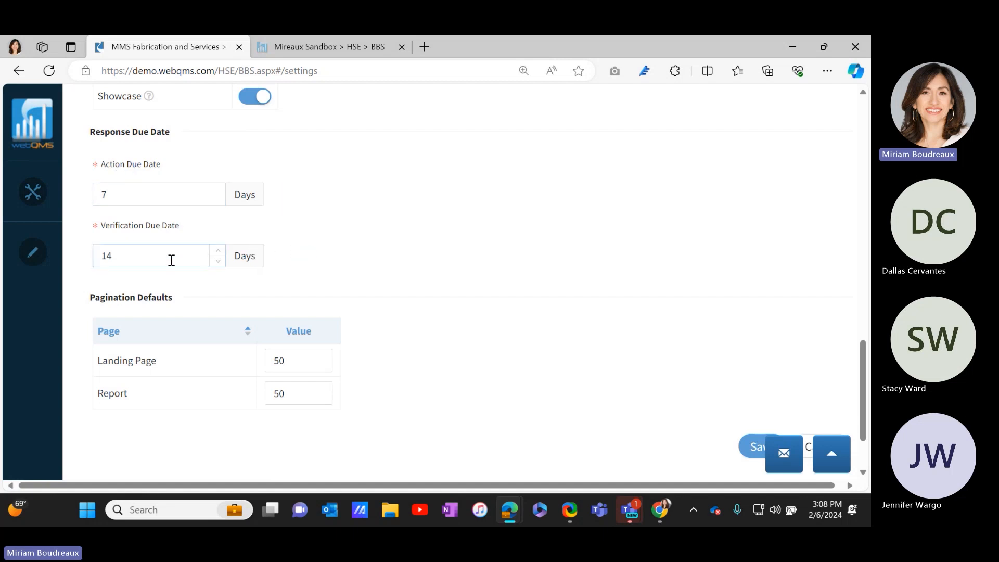
{"action": "left_click", "coordinate": [490, 317]}
{"action": "scroll", "coordinate": [490, 317], "scroll_direction": "down", "scroll_amount": 3}
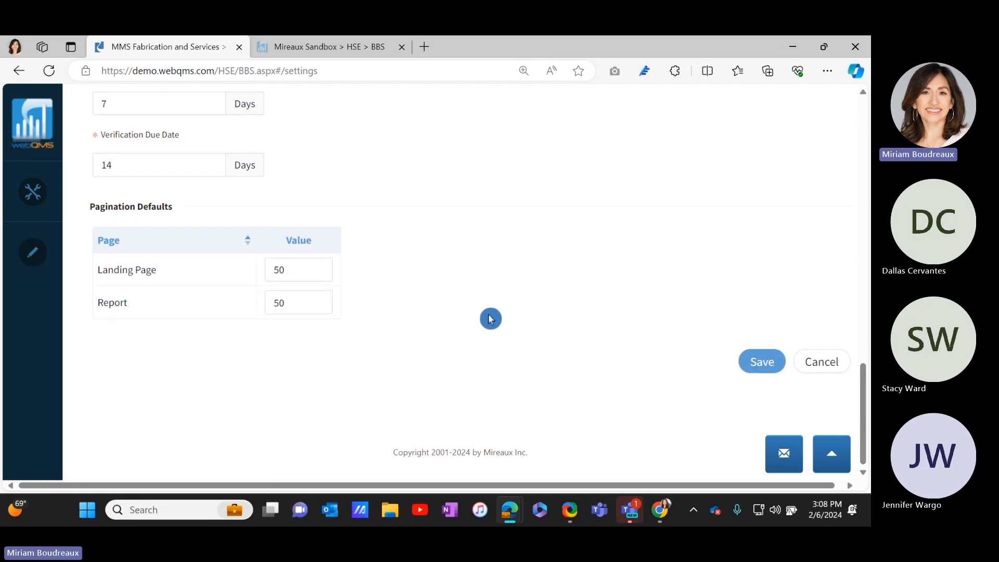
{"action": "left_click", "coordinate": [298, 337]}
{"action": "left_click", "coordinate": [300, 301]}
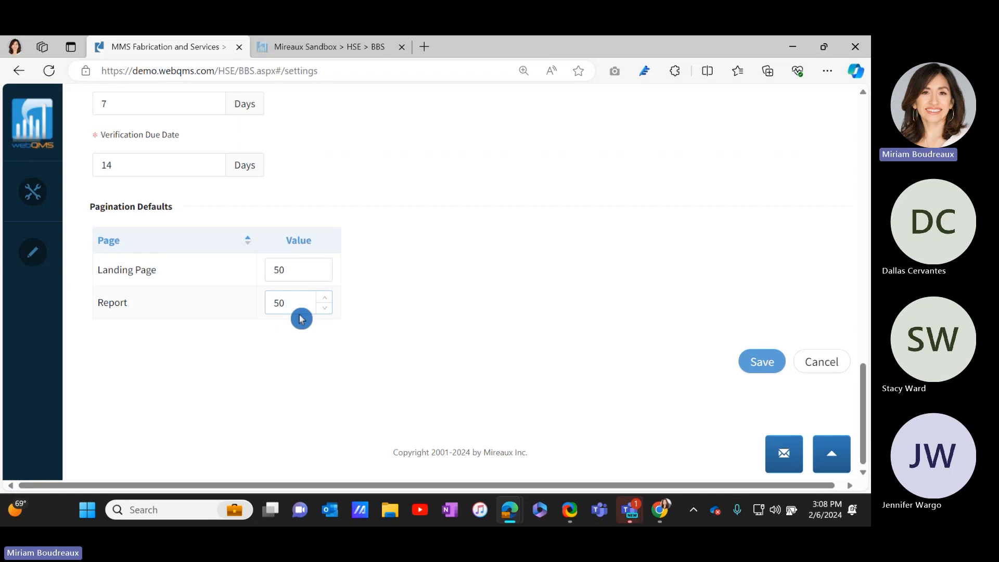
{"action": "scroll", "coordinate": [583, 404], "scroll_direction": "up", "scroll_amount": 10}
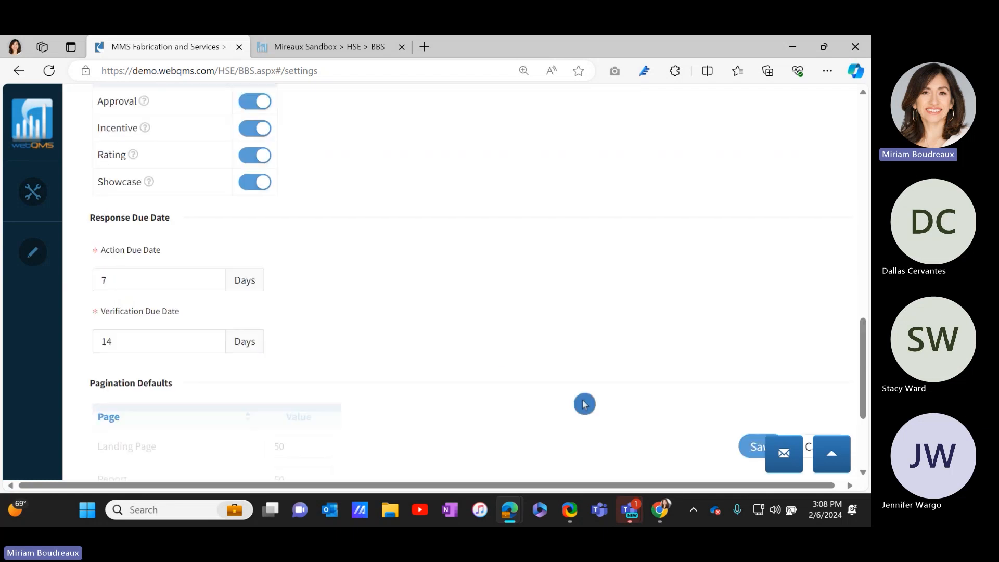
{"action": "scroll", "coordinate": [583, 403], "scroll_direction": "up", "scroll_amount": 5}
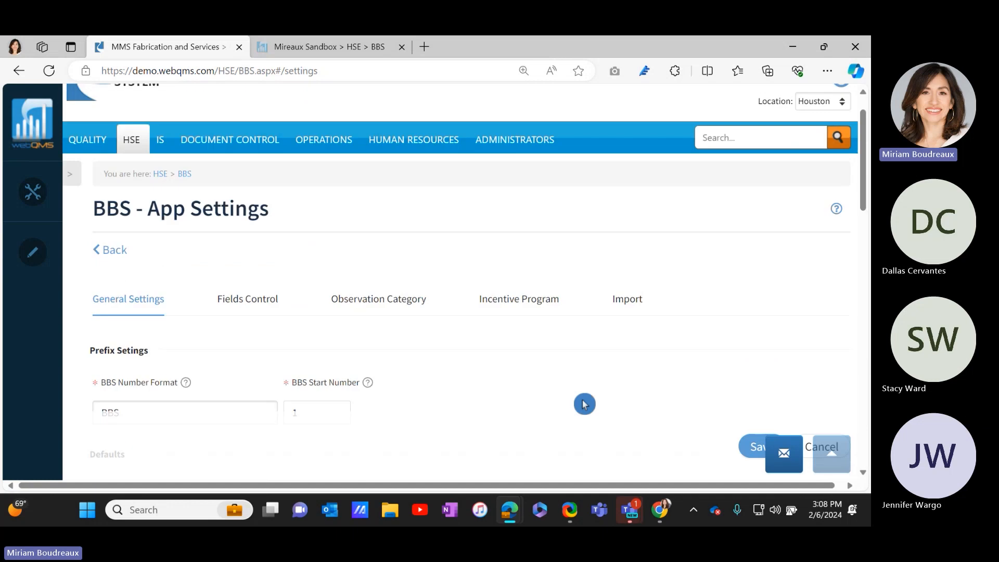
In the Fields Control settings, try hiding the Observation Category field, show it again and make it optional
{"action": "left_click", "coordinate": [227, 308]}
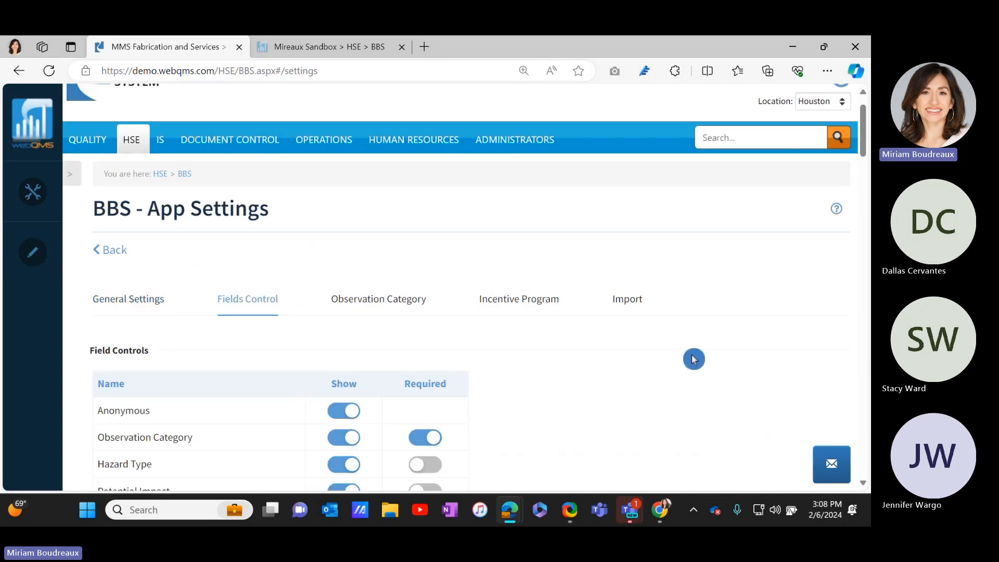
{"action": "left_click_drag", "start_coordinate": [863, 141], "coordinate": [868, 170]}
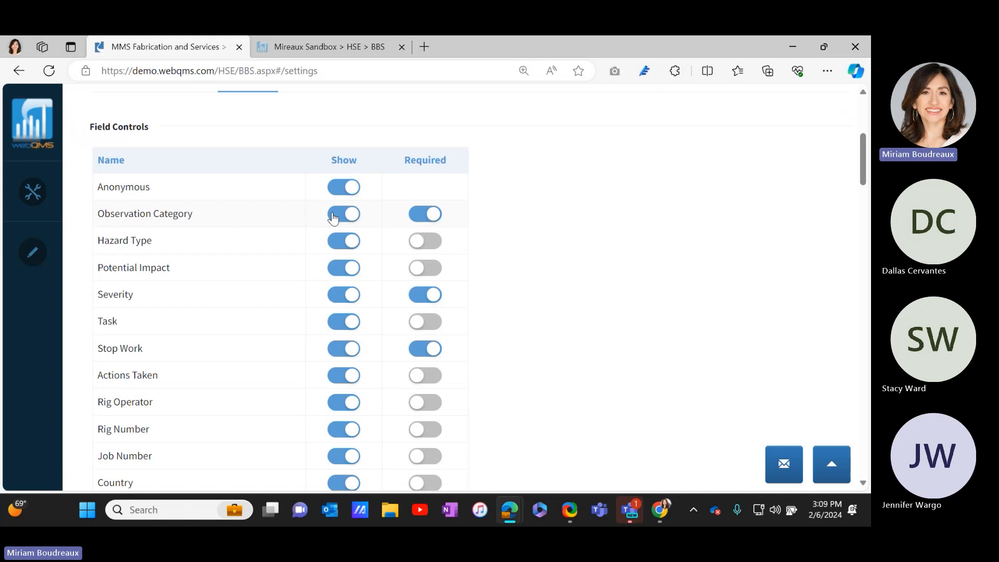
{"action": "scroll", "coordinate": [633, 292], "scroll_direction": "down", "scroll_amount": 7}
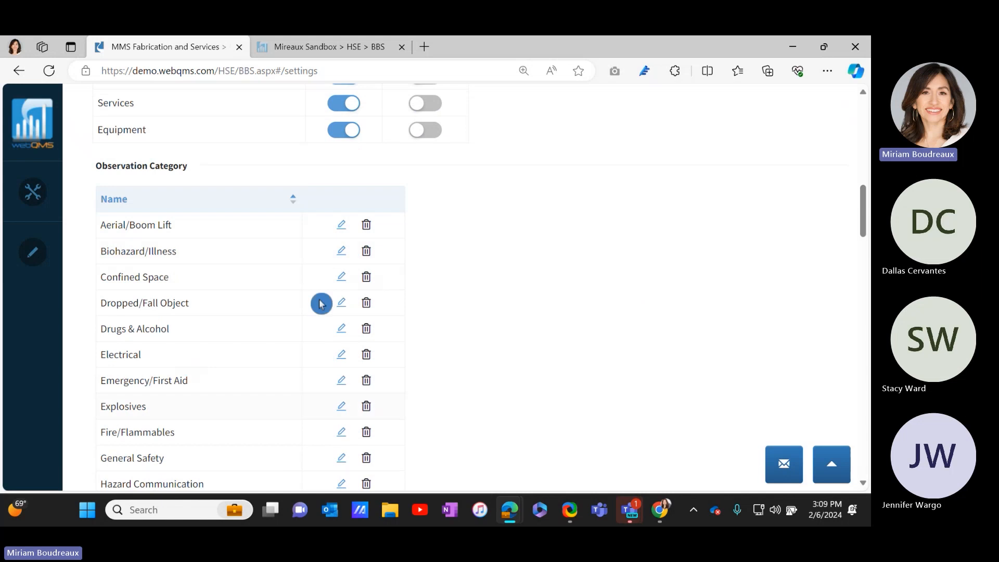
{"action": "scroll", "coordinate": [515, 311], "scroll_direction": "up", "scroll_amount": 6}
{"action": "scroll", "coordinate": [515, 311], "scroll_direction": "up", "scroll_amount": 1}
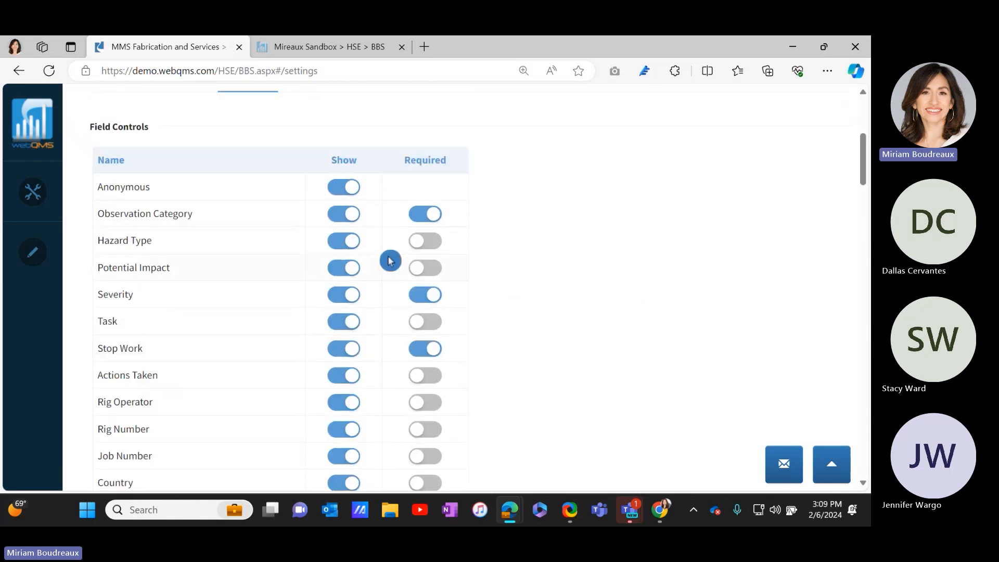
{"action": "left_click", "coordinate": [342, 215]}
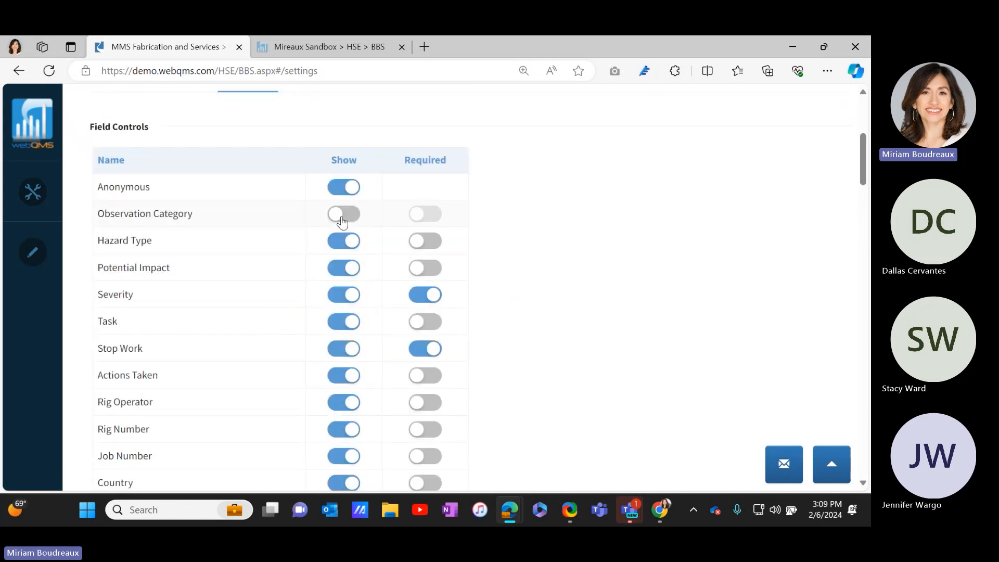
{"action": "left_click", "coordinate": [342, 217]}
{"action": "left_click", "coordinate": [435, 227]}
Hide the Task and Stop Work fields on the BBS card and leave Severity shown as an optional field
{"action": "left_click", "coordinate": [348, 305]}
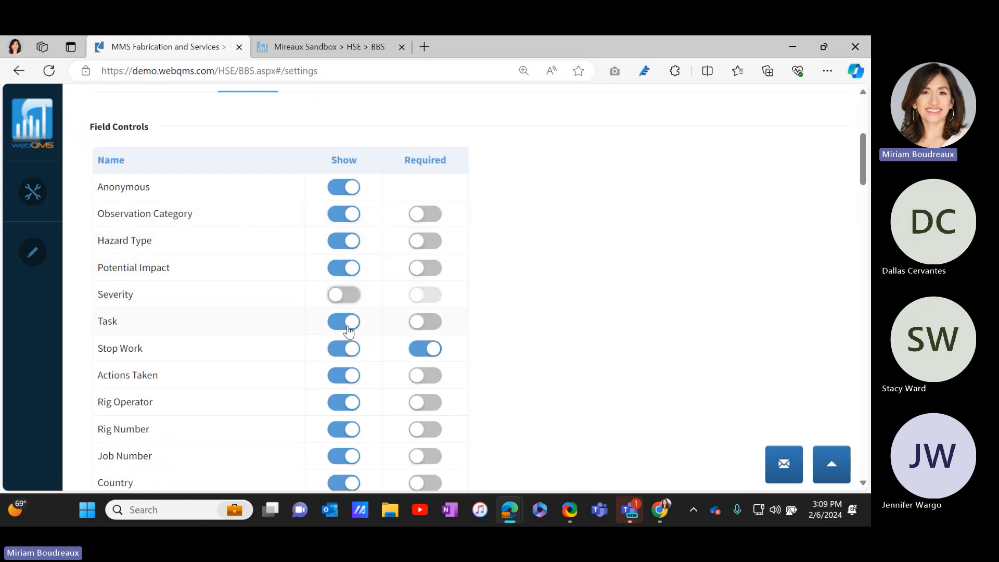
{"action": "left_click", "coordinate": [349, 329]}
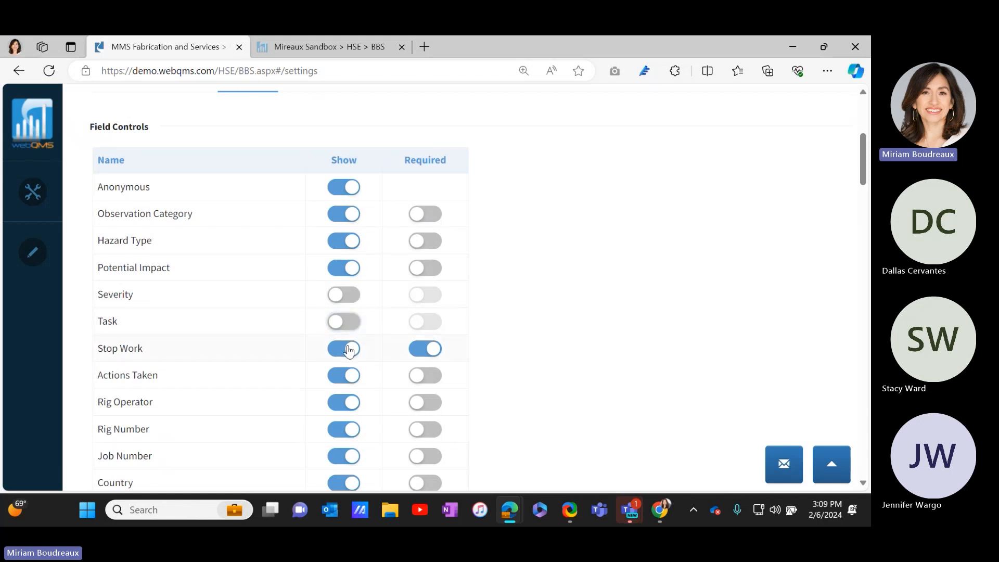
{"action": "left_click", "coordinate": [348, 349]}
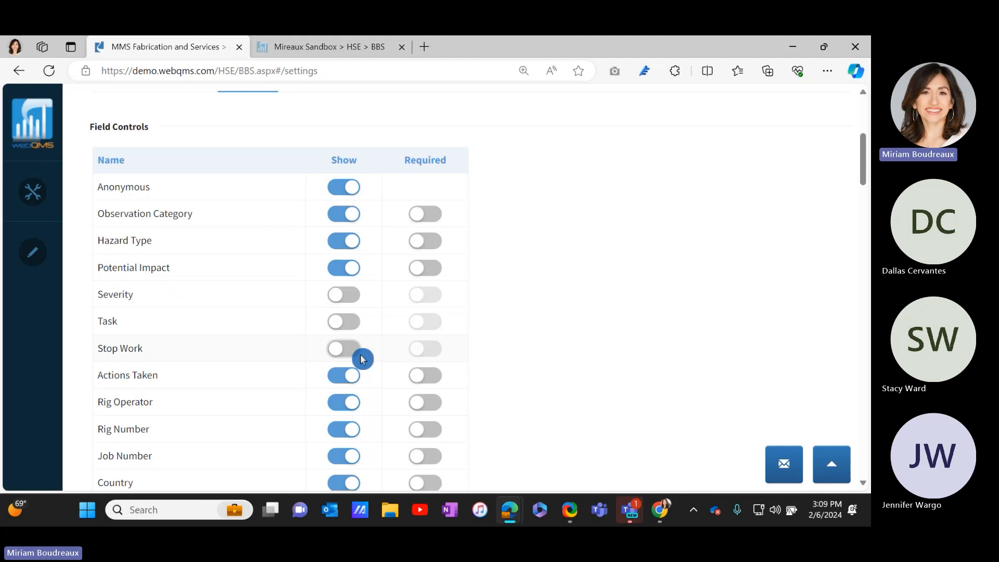
{"action": "left_click", "coordinate": [348, 296]}
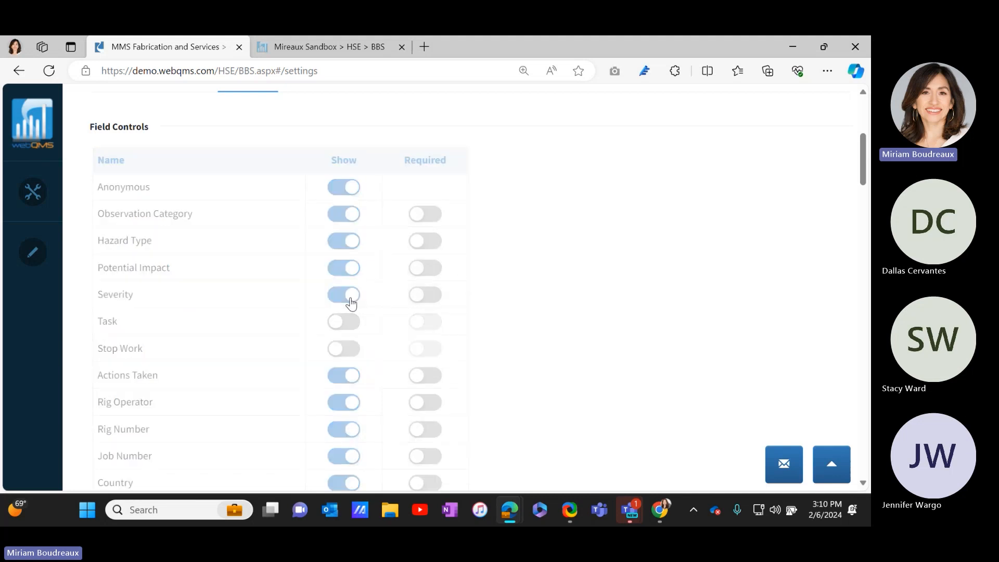
{"action": "left_click", "coordinate": [472, 319]}
Review the field controls and the option lists for observation category, hazard type, potential impact, severity, task, services and equipment
{"action": "scroll", "coordinate": [484, 325], "scroll_direction": "down", "scroll_amount": 4}
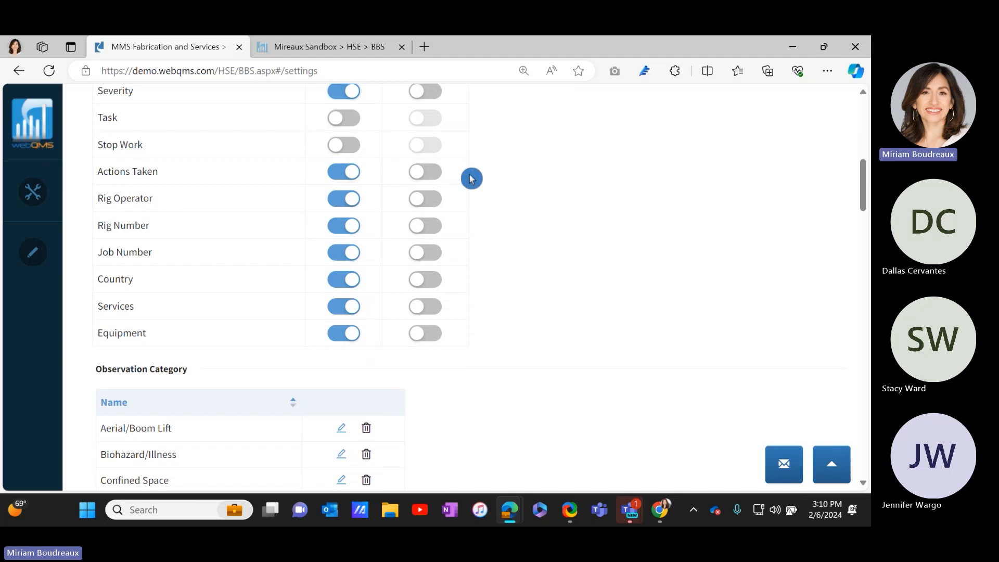
{"action": "scroll", "coordinate": [470, 208], "scroll_direction": "down", "scroll_amount": 4}
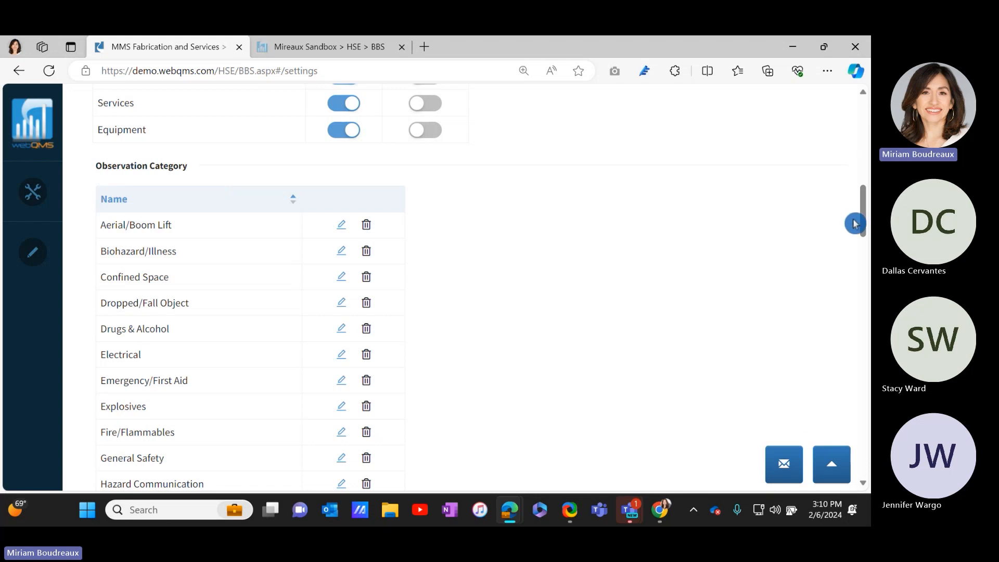
{"action": "left_click_drag", "start_coordinate": [861, 219], "coordinate": [865, 285]}
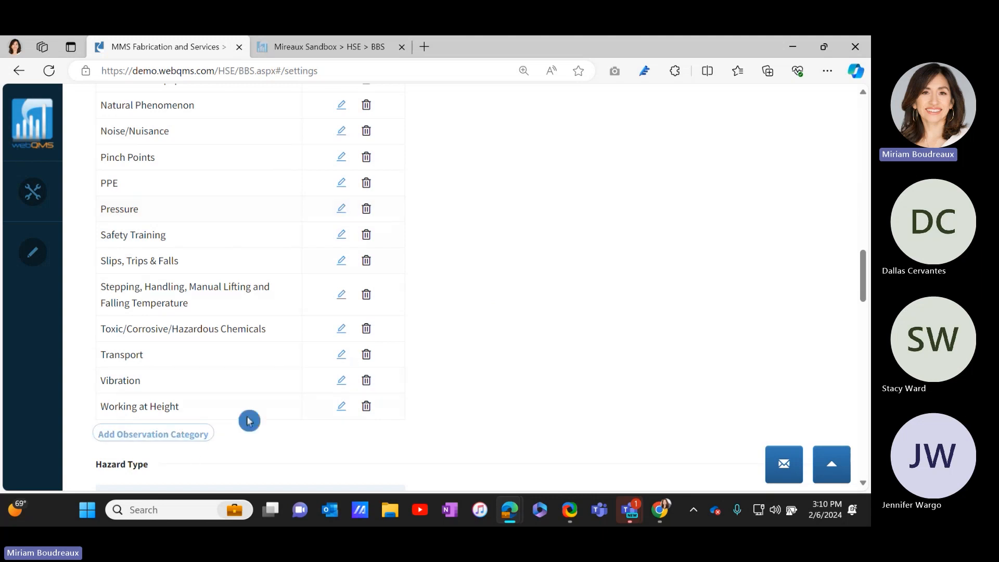
{"action": "left_click_drag", "start_coordinate": [863, 279], "coordinate": [864, 321]}
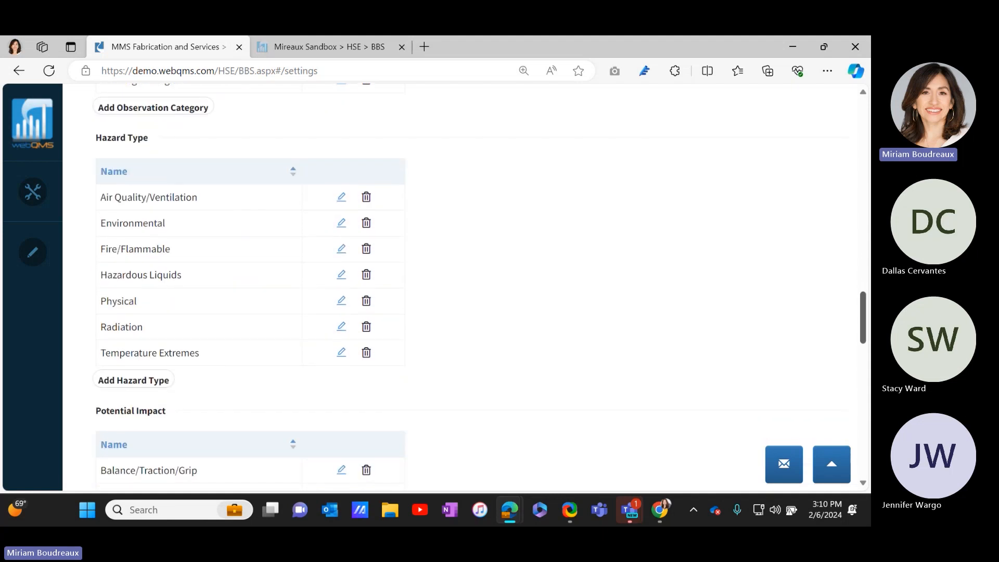
{"action": "scroll", "coordinate": [250, 287], "scroll_direction": "down", "scroll_amount": 4}
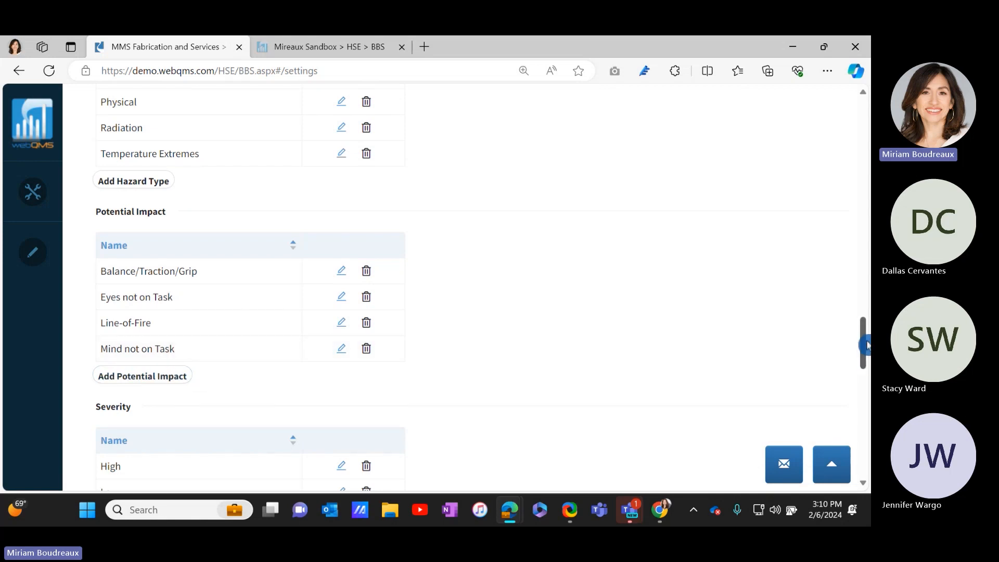
{"action": "scroll", "coordinate": [862, 341], "scroll_direction": "down", "scroll_amount": 4}
{"action": "left_click_drag", "start_coordinate": [862, 361], "coordinate": [861, 364]}
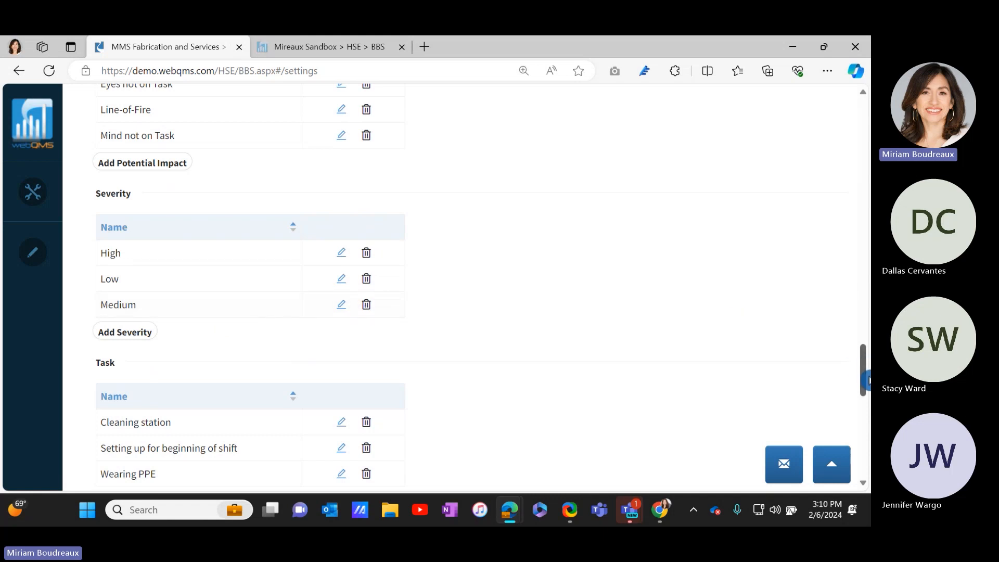
{"action": "scroll", "coordinate": [867, 378], "scroll_direction": "down", "scroll_amount": 1}
{"action": "left_click_drag", "start_coordinate": [867, 378], "coordinate": [868, 446]}
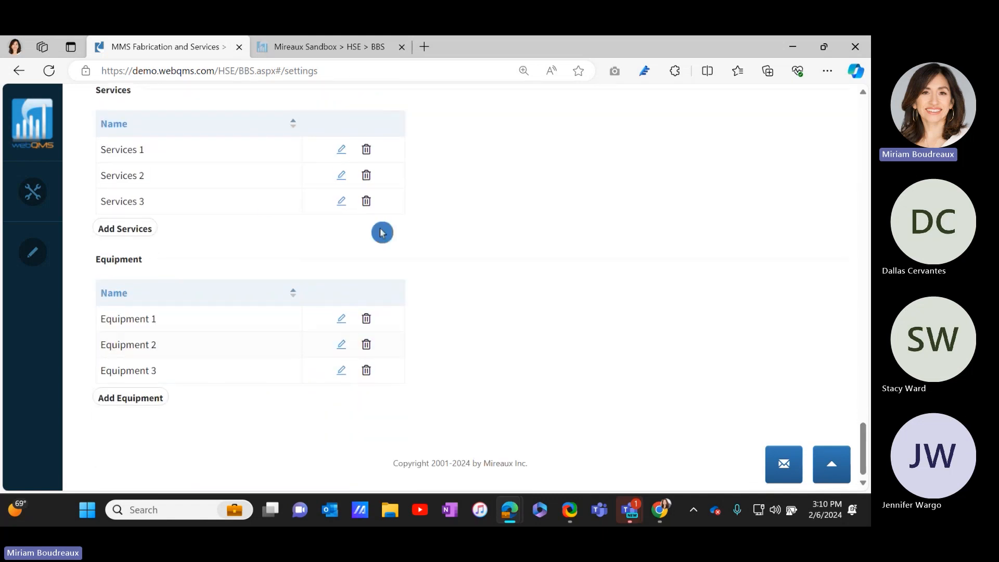
{"action": "left_click_drag", "start_coordinate": [862, 423], "coordinate": [863, 120]}
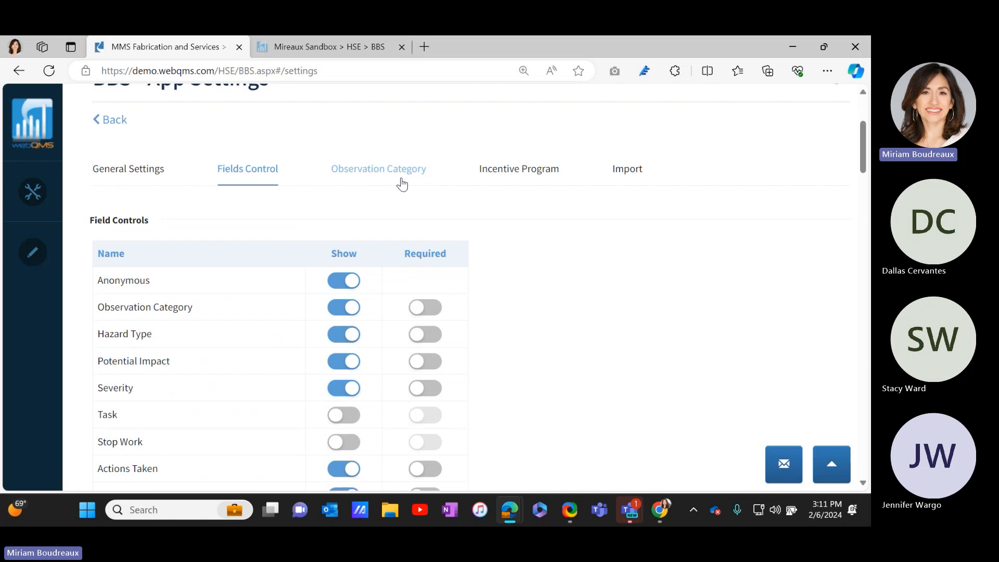
{"action": "scroll", "coordinate": [602, 333], "scroll_direction": "down", "scroll_amount": 8}
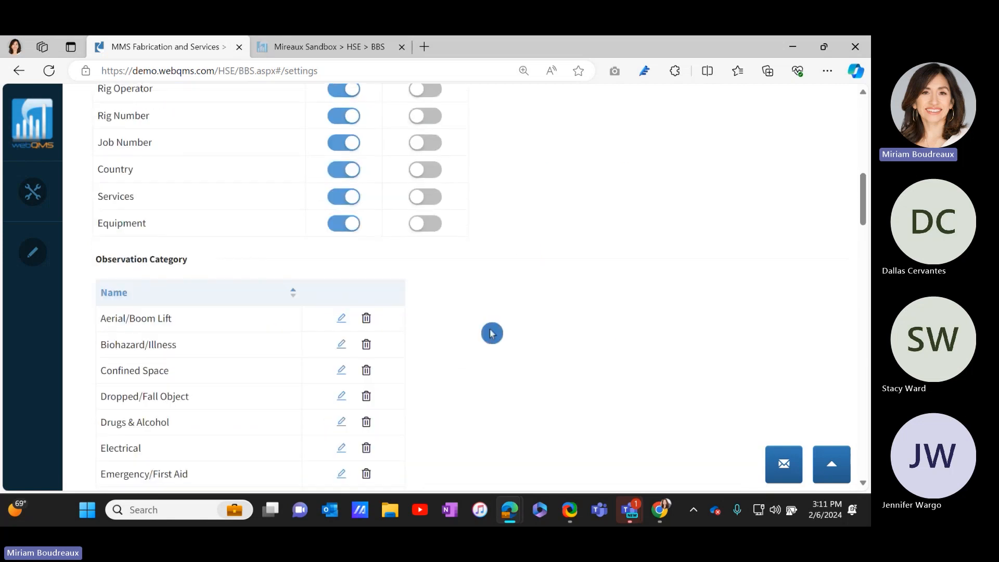
{"action": "scroll", "coordinate": [597, 361], "scroll_direction": "up", "scroll_amount": 8}
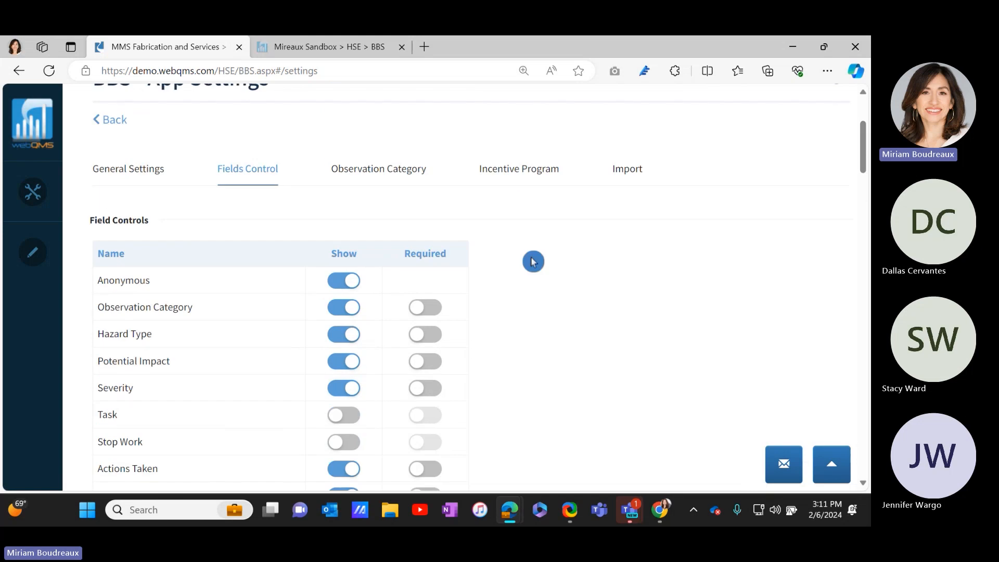
Open the Incentive Program settings and examine the points assigned to each BBS card action
{"action": "left_click", "coordinate": [516, 179]}
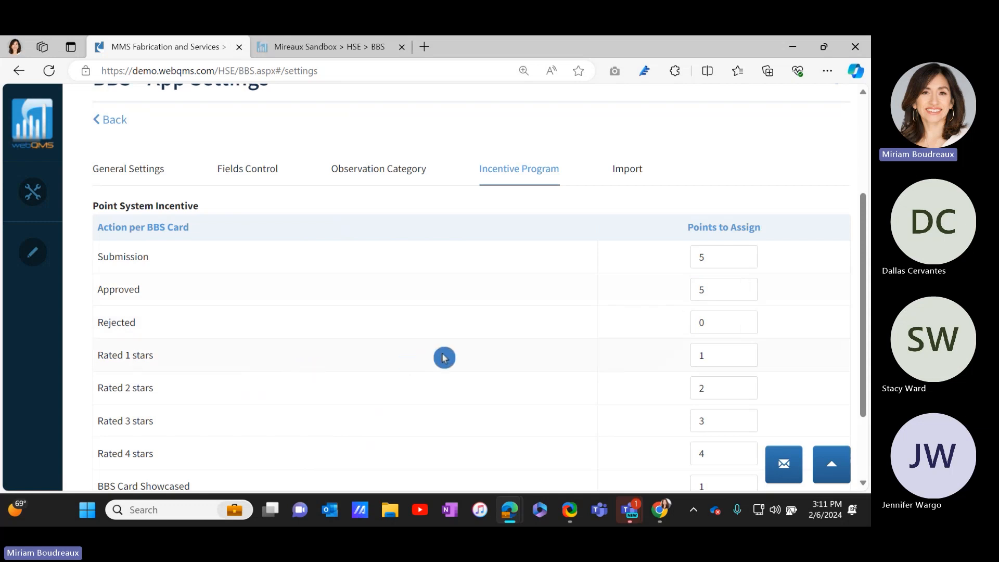
{"action": "scroll", "coordinate": [862, 279], "scroll_direction": "down", "scroll_amount": 2}
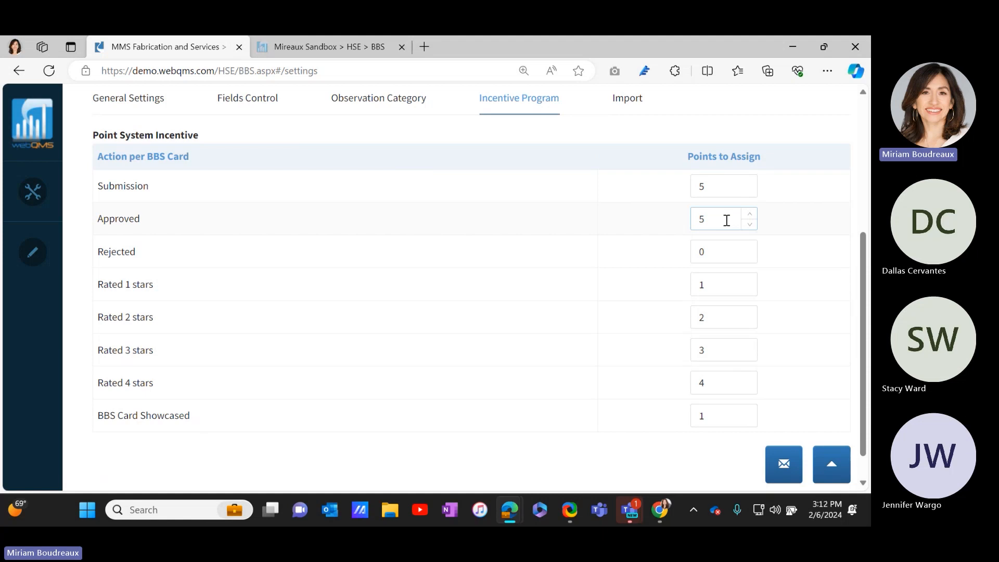
{"action": "left_click", "coordinate": [726, 252]}
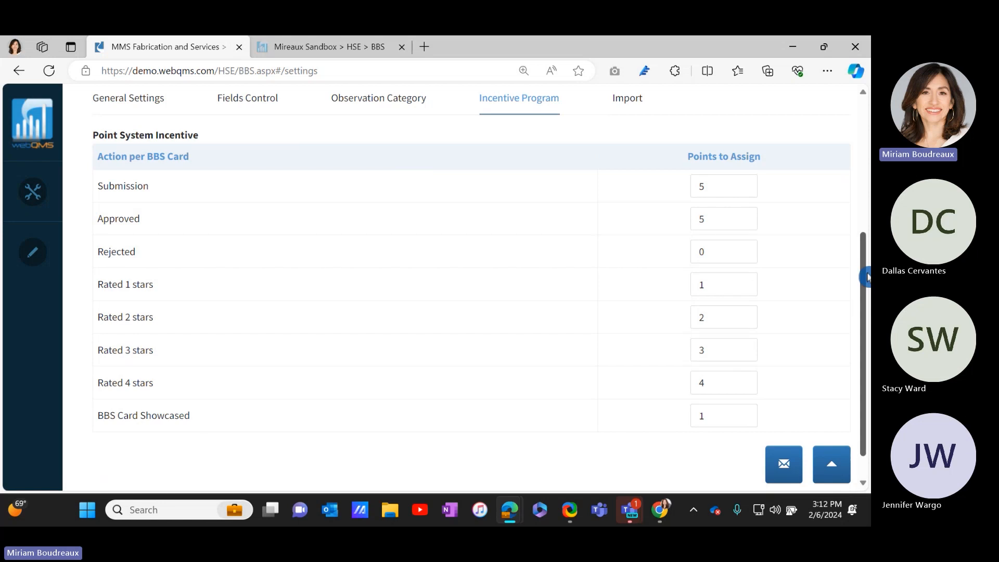
{"action": "left_click_drag", "start_coordinate": [866, 271], "coordinate": [867, 266]}
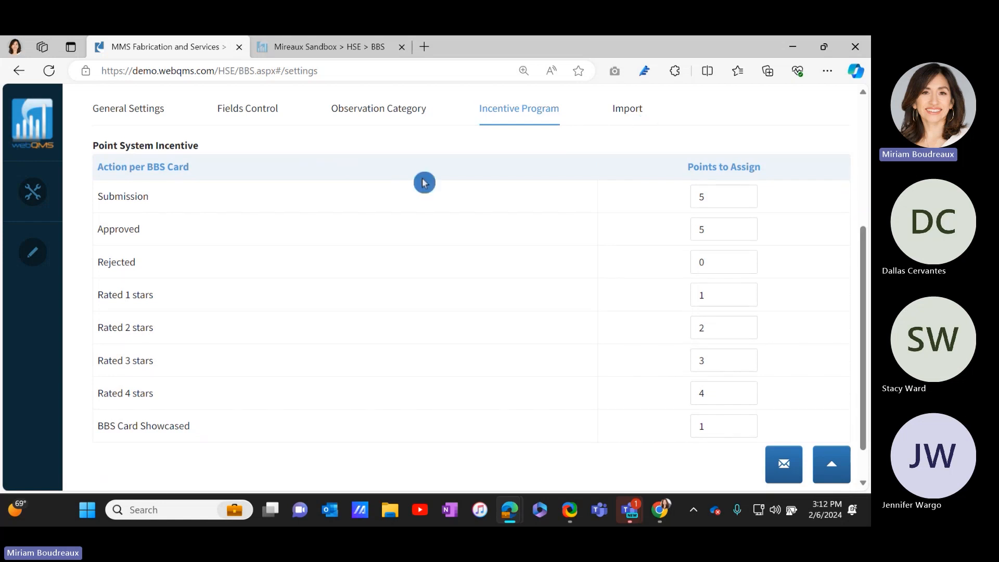
Open the Import settings, try to download the sample spreadsheet for BBS data and return to the import options
{"action": "left_click", "coordinate": [625, 118]}
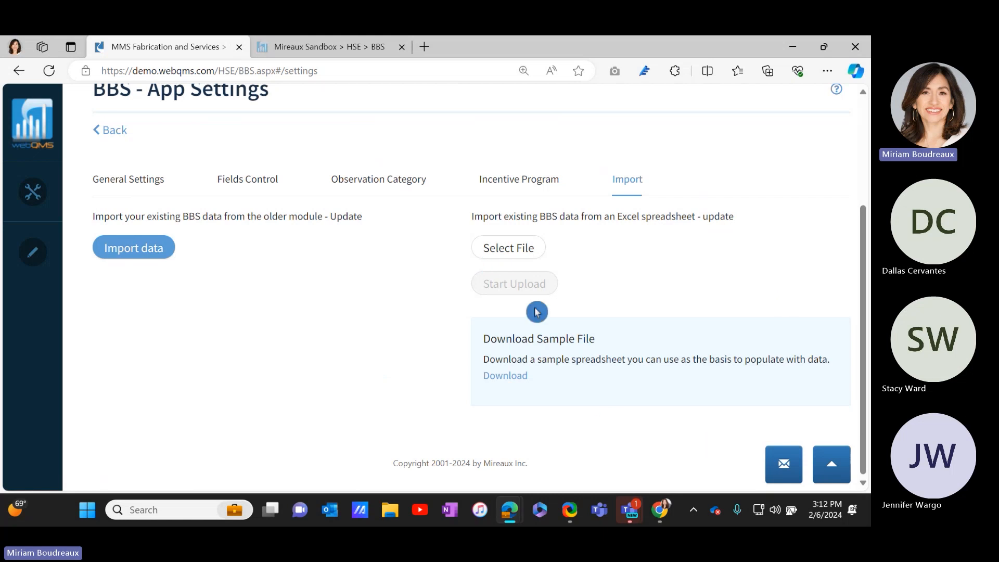
{"action": "left_click", "coordinate": [509, 383]}
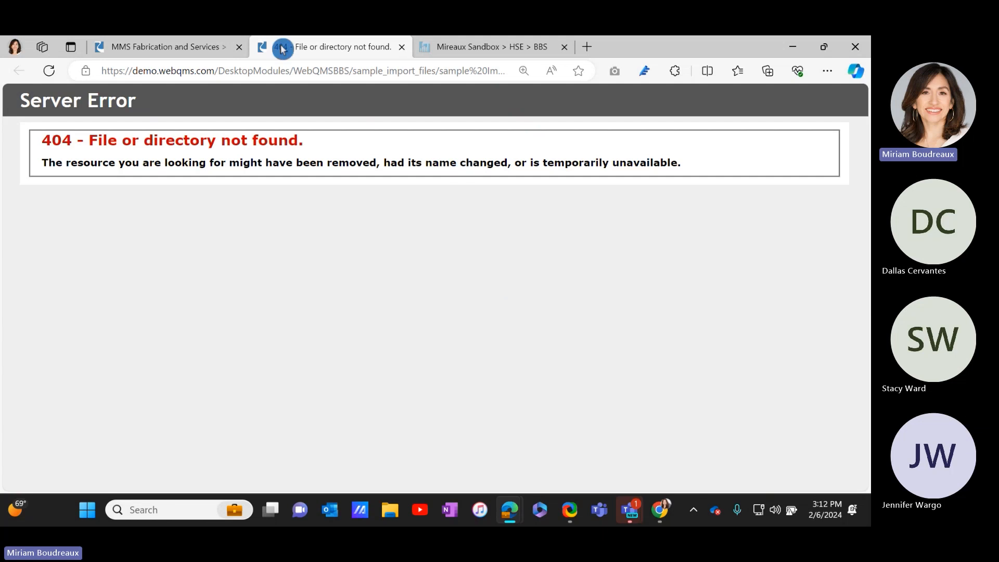
{"action": "left_click", "coordinate": [163, 47]}
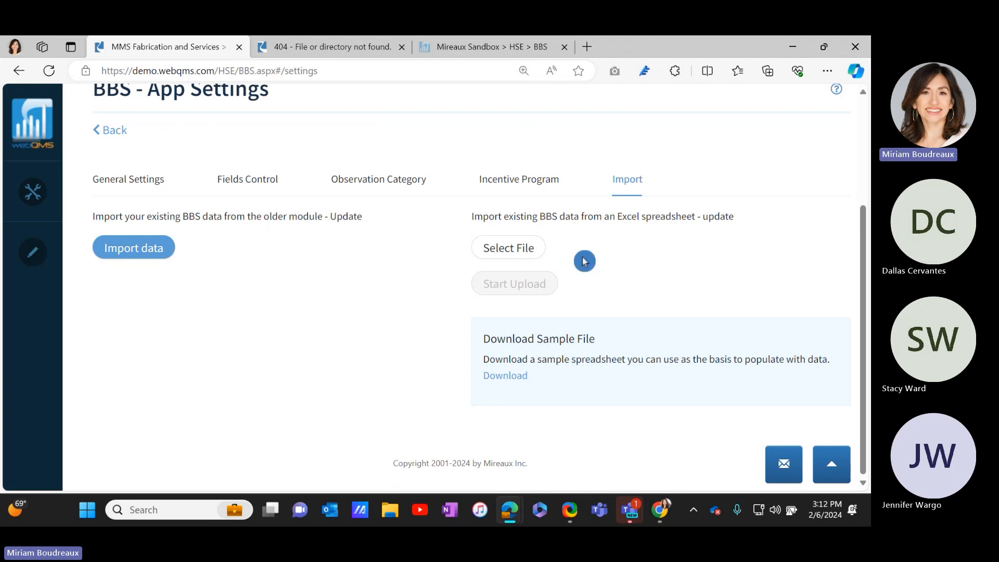
{"action": "left_click", "coordinate": [532, 283]}
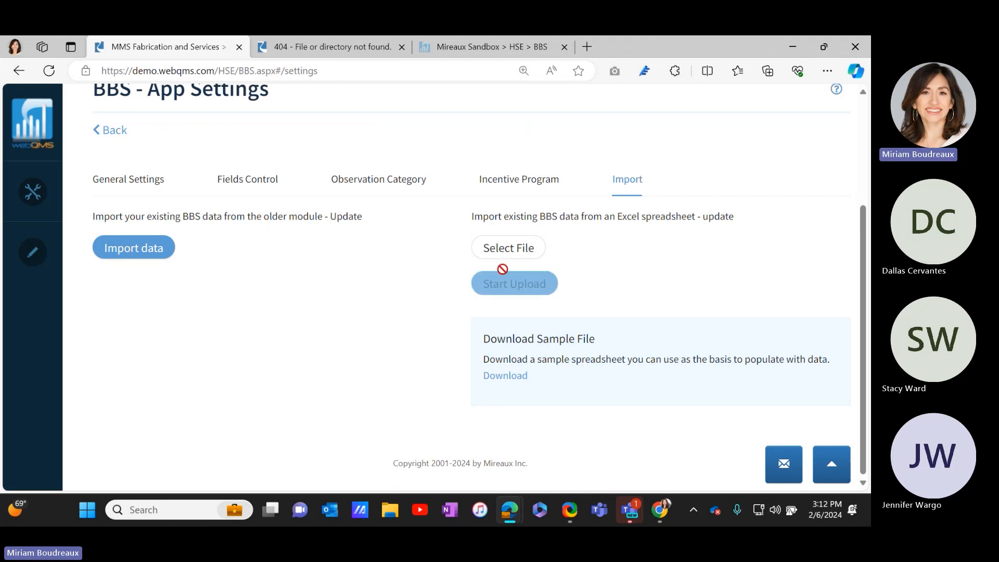
Leave the app settings, start a new BBS card and review its General, Unsafe Behavior and Location sections
{"action": "left_click", "coordinate": [114, 133]}
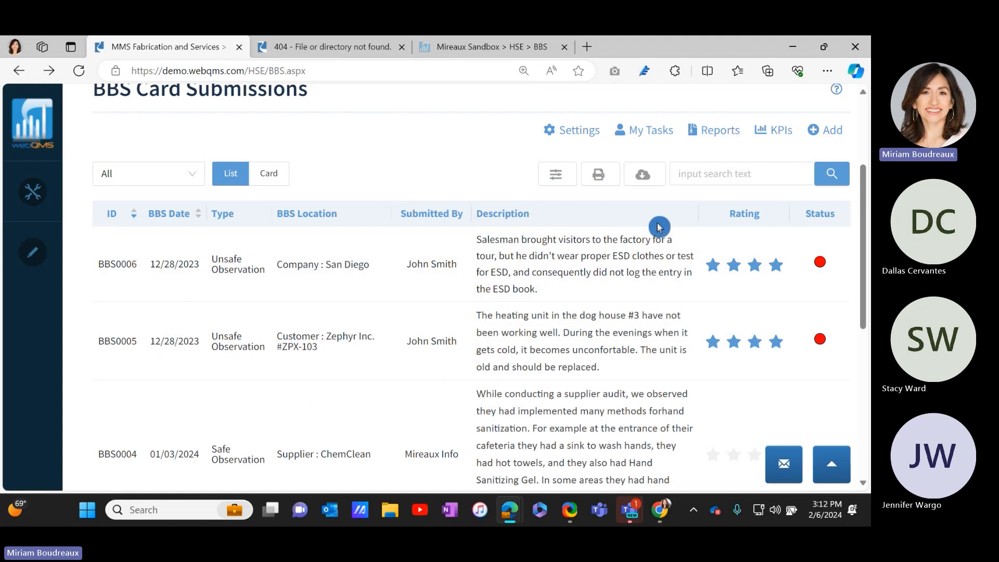
{"action": "left_click", "coordinate": [825, 131]}
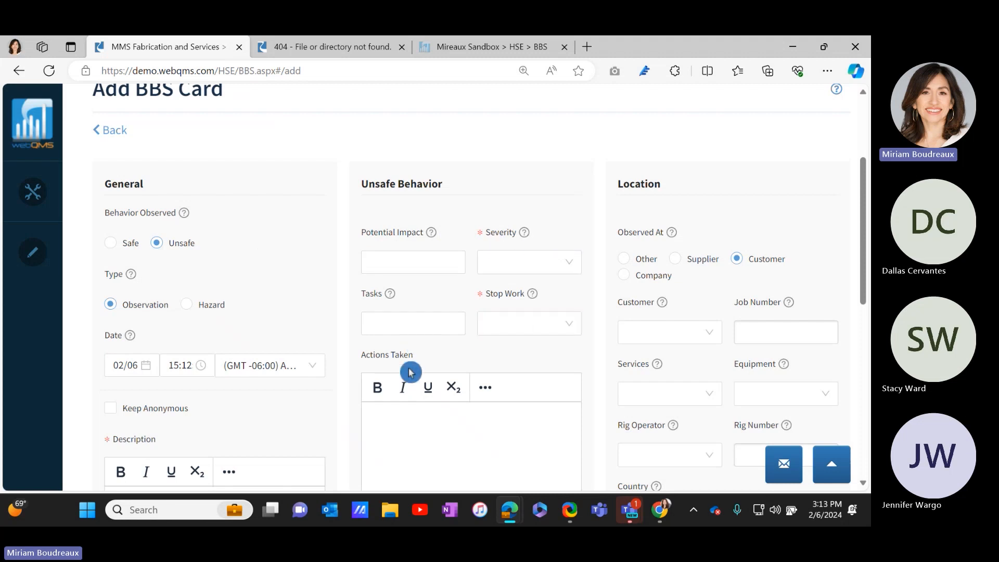
{"action": "scroll", "coordinate": [411, 372], "scroll_direction": "down", "scroll_amount": 4}
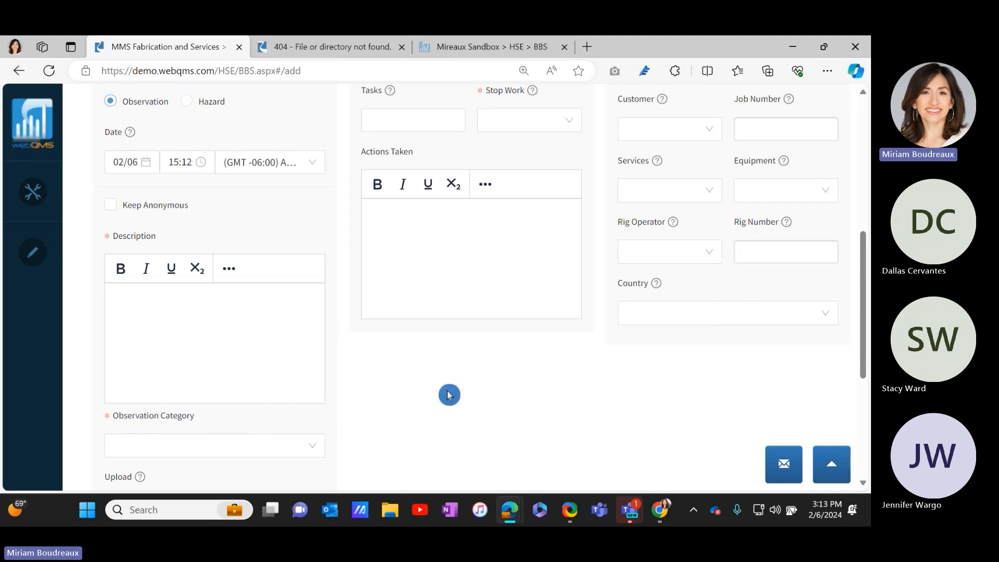
{"action": "scroll", "coordinate": [449, 395], "scroll_direction": "up", "scroll_amount": 4}
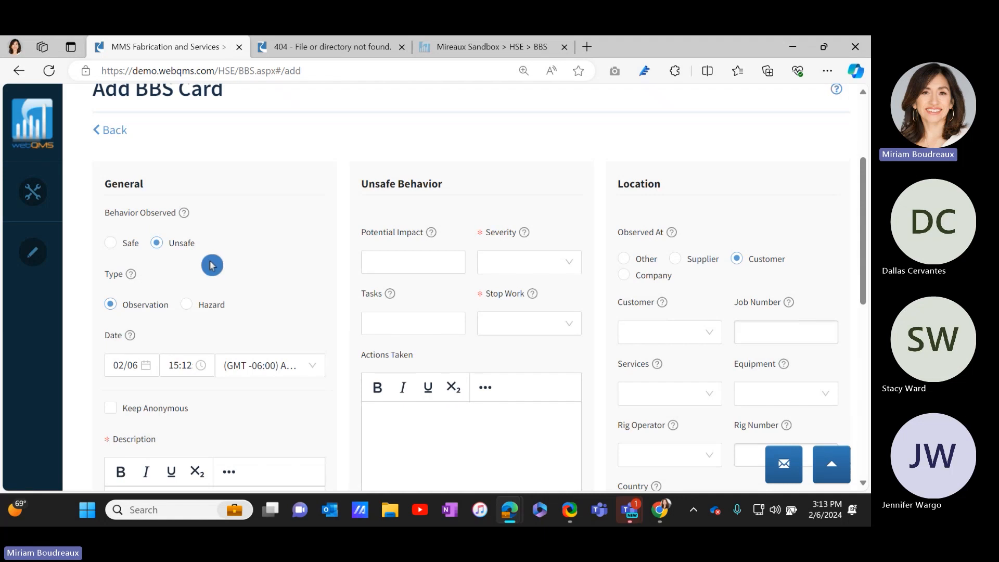
Set the card's observed behavior to Safe to compare the form sections, and switch it back to Unsafe
{"action": "left_click", "coordinate": [148, 250]}
{"action": "left_click", "coordinate": [159, 257]}
{"action": "left_click", "coordinate": [166, 261]}
{"action": "left_click", "coordinate": [204, 245]}
{"action": "left_click", "coordinate": [111, 243]}
{"action": "left_click", "coordinate": [261, 214]}
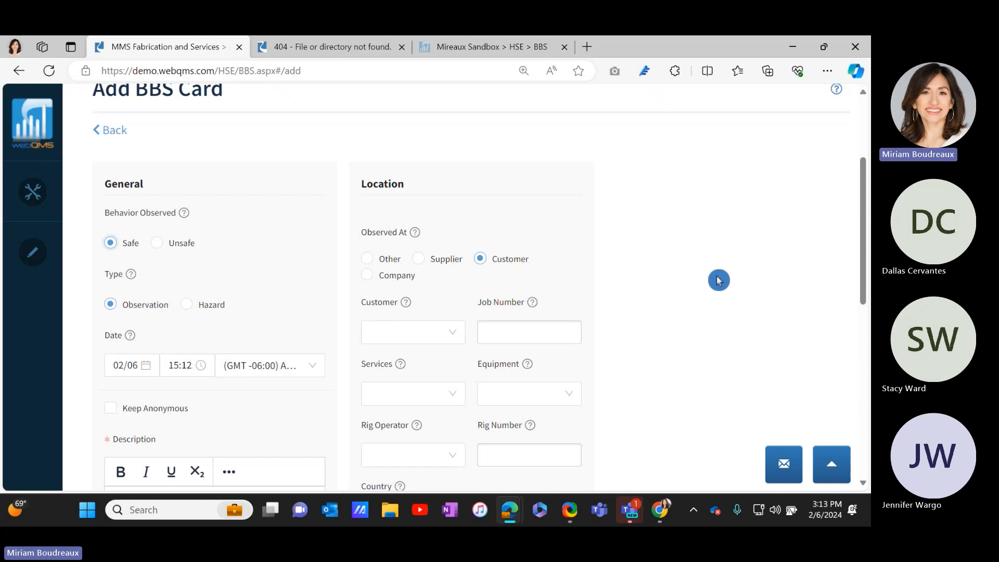
{"action": "left_click", "coordinate": [157, 254]}
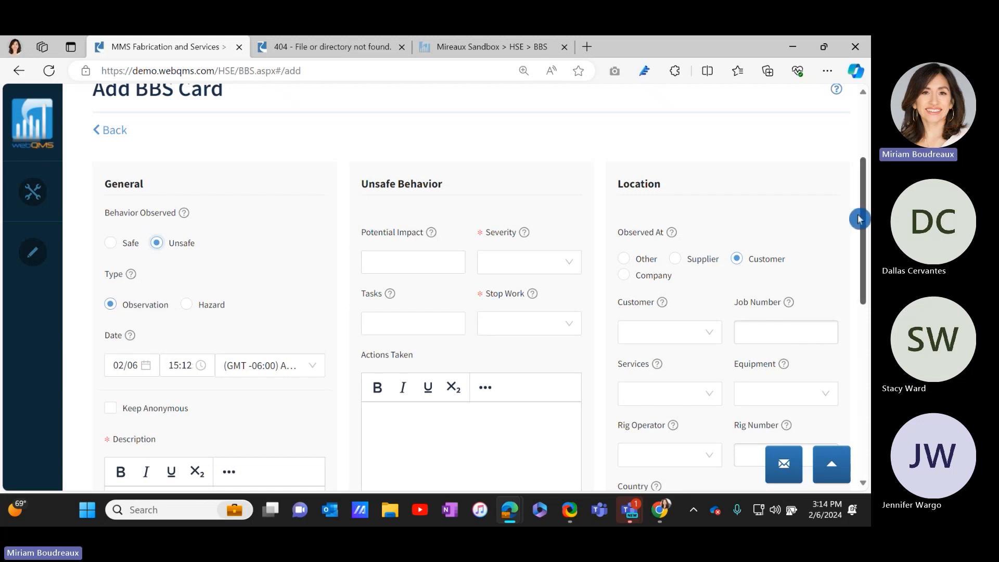
Look through the time zone choices for the card's date and leave the time zone as it is
{"action": "scroll", "coordinate": [861, 221], "scroll_direction": "down", "scroll_amount": 1}
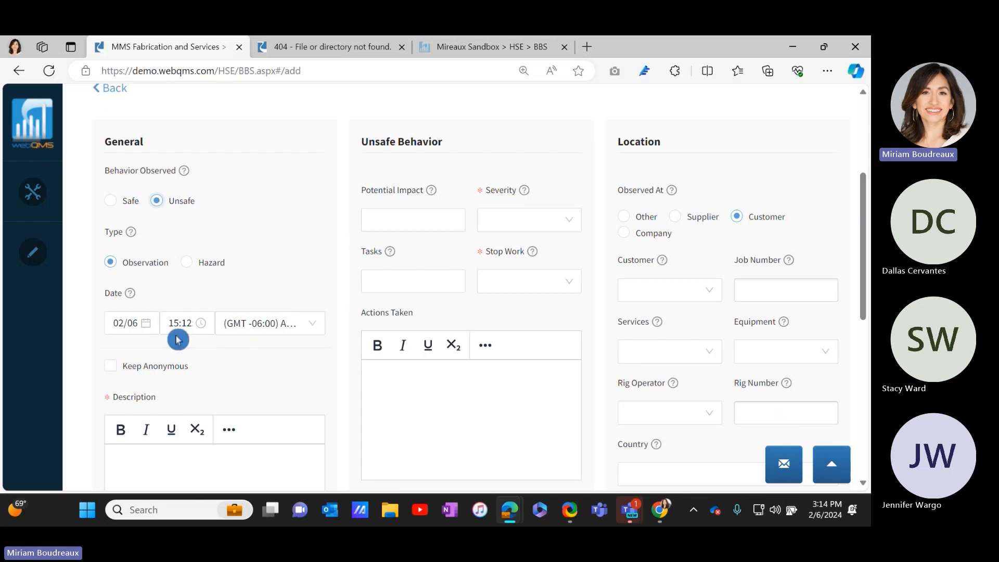
{"action": "left_click", "coordinate": [311, 327]}
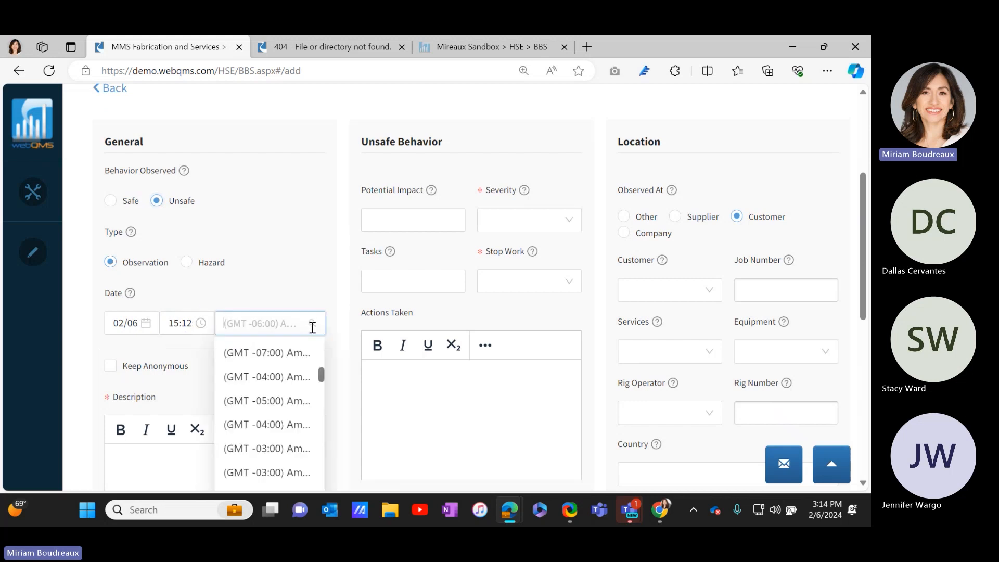
{"action": "left_click", "coordinate": [298, 278]}
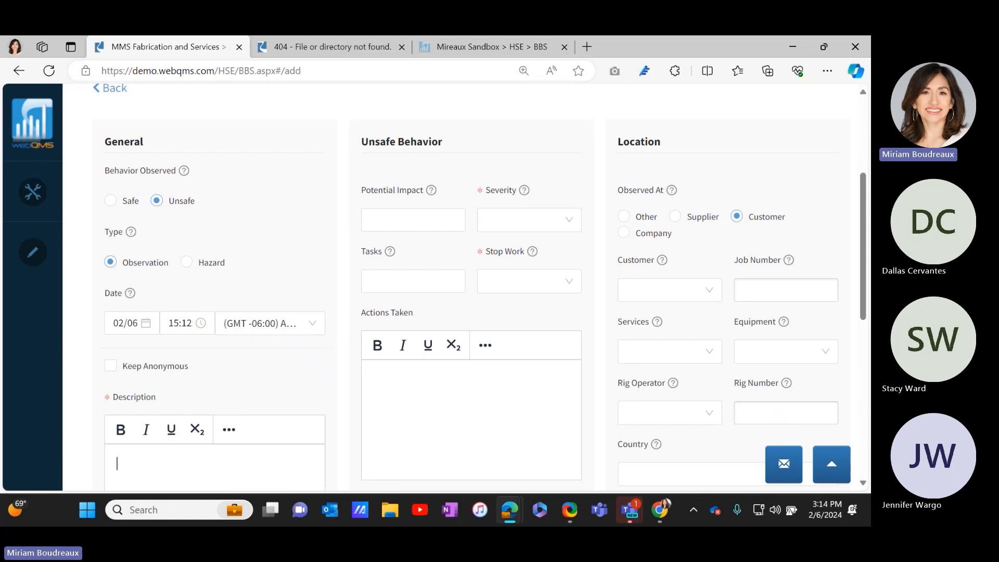
Enter in Description that the tender was well prepared, checked comms and equipment certs, and wore proper SSE badge, letting his Diver know he was in training
{"action": "scroll", "coordinate": [862, 256], "scroll_direction": "down", "scroll_amount": 2}
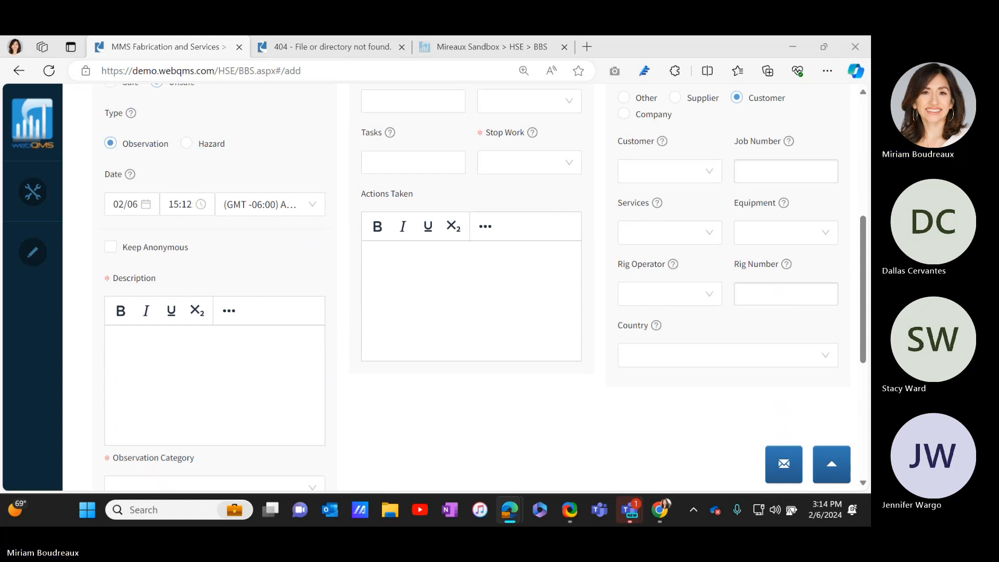
{"action": "left_click", "coordinate": [233, 395]}
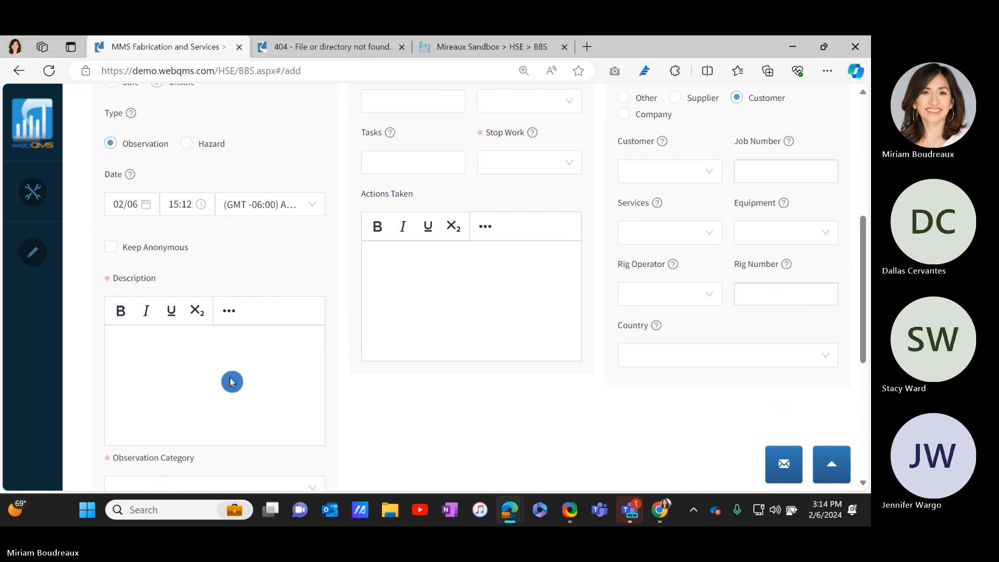
{"action": "type", "text": "Tender was well prepared on the vessel. He had checked the comms, equipment certs, and was wearing proper SSE badge; letting his Diver know he was in training."}
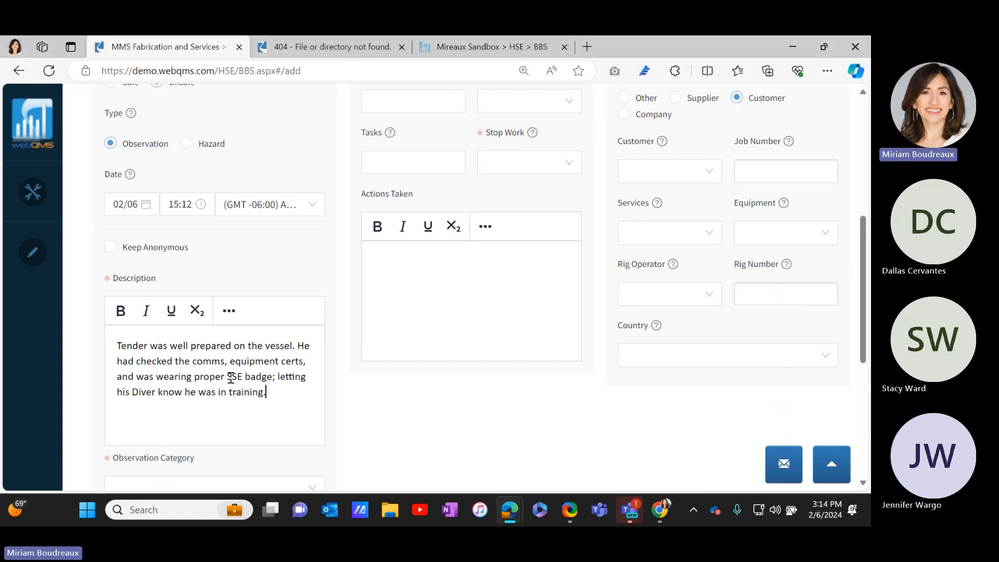
Turn on Keep Anonymous for the card and clear the option again
{"action": "left_click", "coordinate": [123, 261]}
{"action": "left_click", "coordinate": [110, 247]}
{"action": "left_click", "coordinate": [248, 257]}
{"action": "left_click", "coordinate": [110, 248]}
{"action": "left_click", "coordinate": [173, 406]}
{"action": "left_click", "coordinate": [109, 346]}
{"action": "left_click", "coordinate": [253, 417]}
{"action": "left_click", "coordinate": [117, 323]}
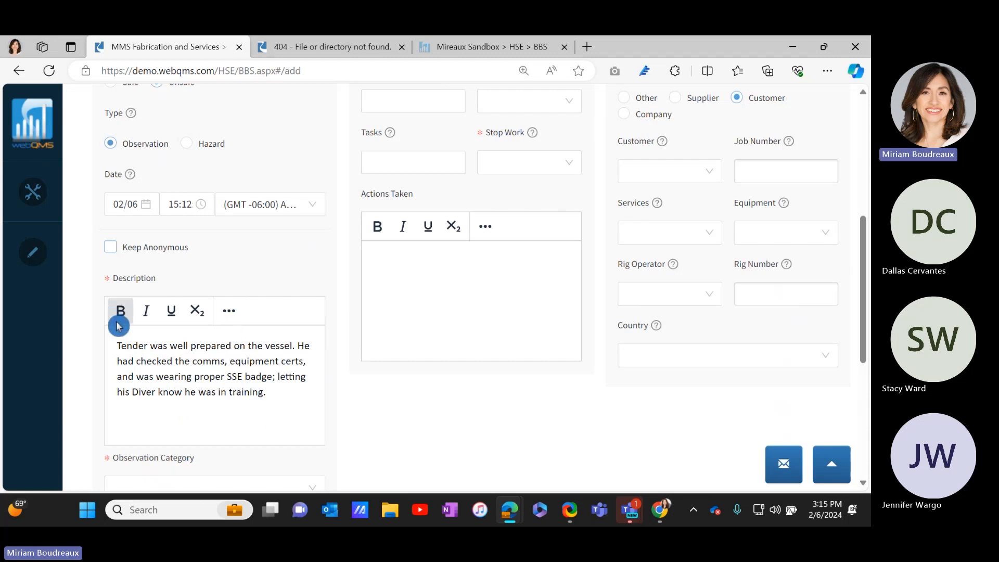
Make the description's opening text up to "He had checked the comms" bold and look at the additional formatting options
{"action": "left_click_drag", "start_coordinate": [225, 360], "coordinate": [116, 345]}
{"action": "left_click", "coordinate": [120, 311]}
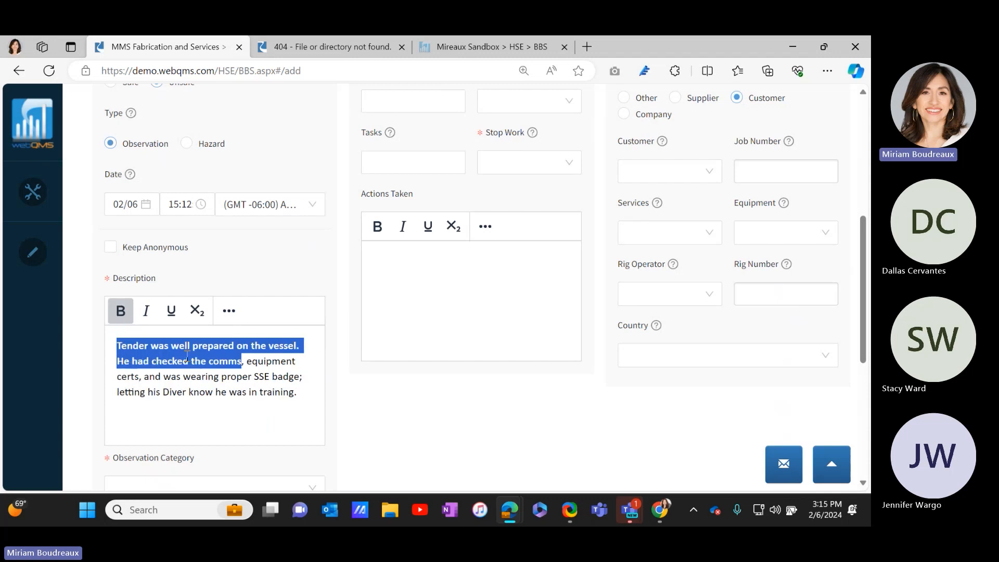
{"action": "left_click", "coordinate": [230, 315]}
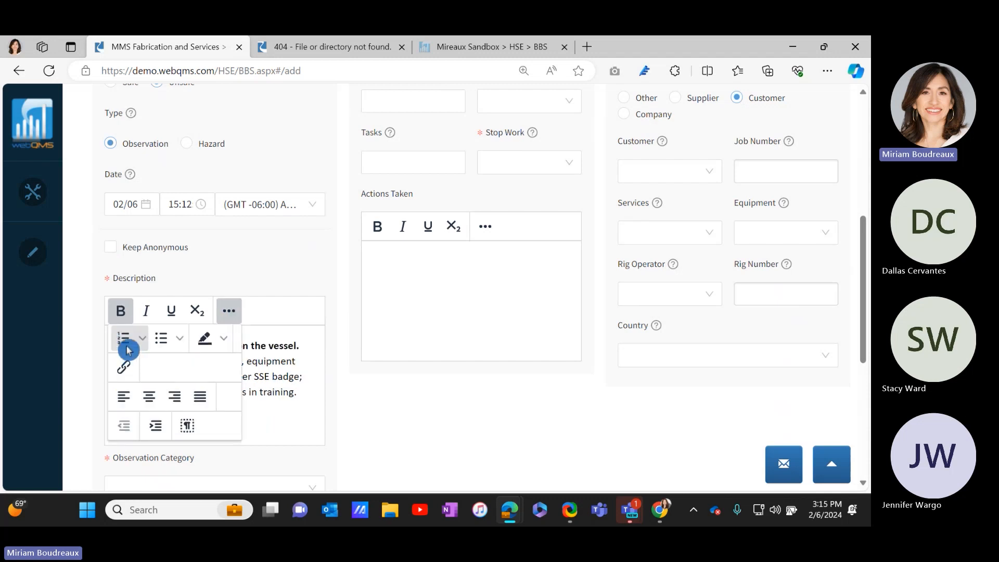
{"action": "left_click", "coordinate": [284, 390]}
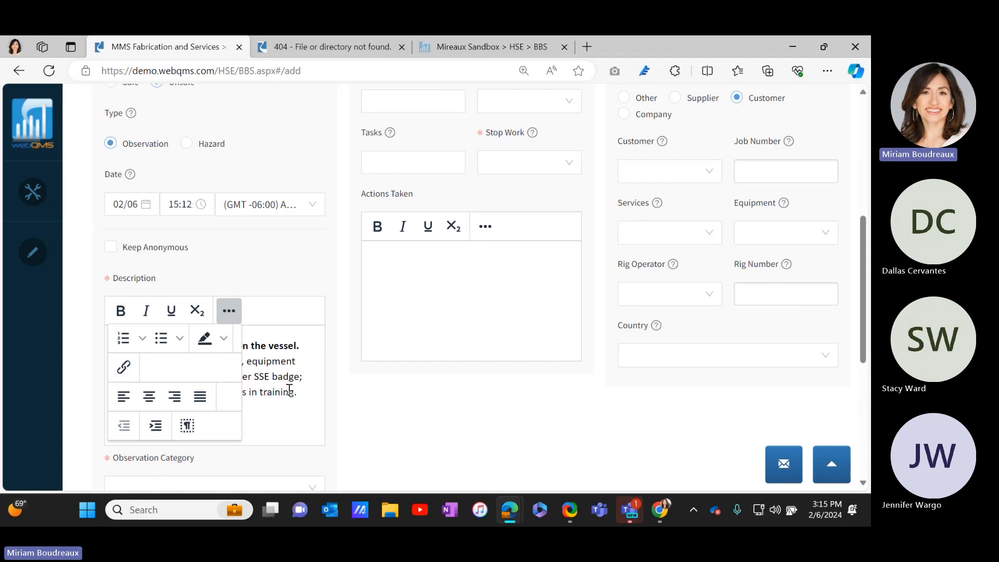
{"action": "left_click", "coordinate": [302, 404]}
{"action": "left_click", "coordinate": [229, 314]}
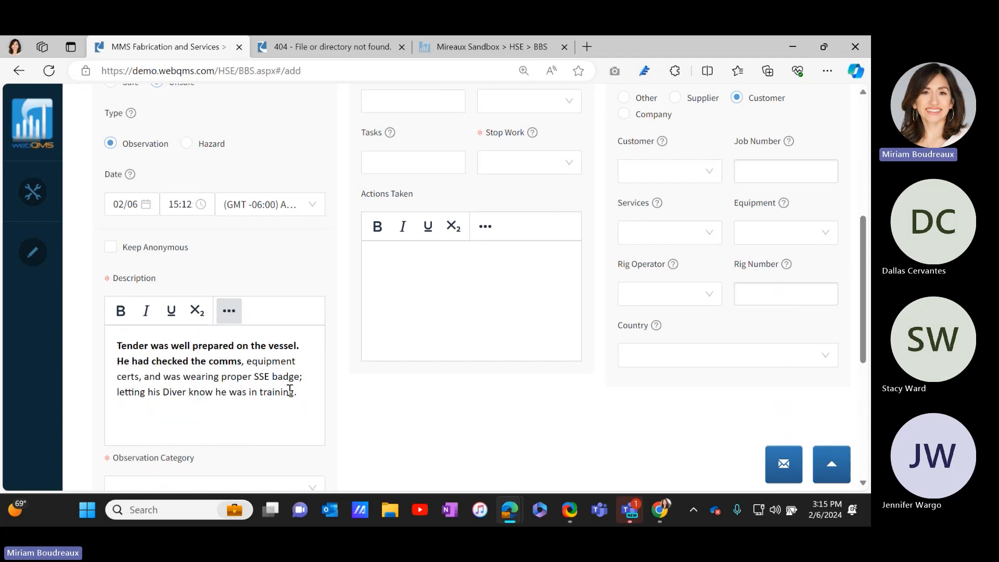
Set the Observation Category to General Safety and attach the CalCert-Rule file from File Explorer to the card's upload area
{"action": "scroll", "coordinate": [290, 386], "scroll_direction": "down", "scroll_amount": 4}
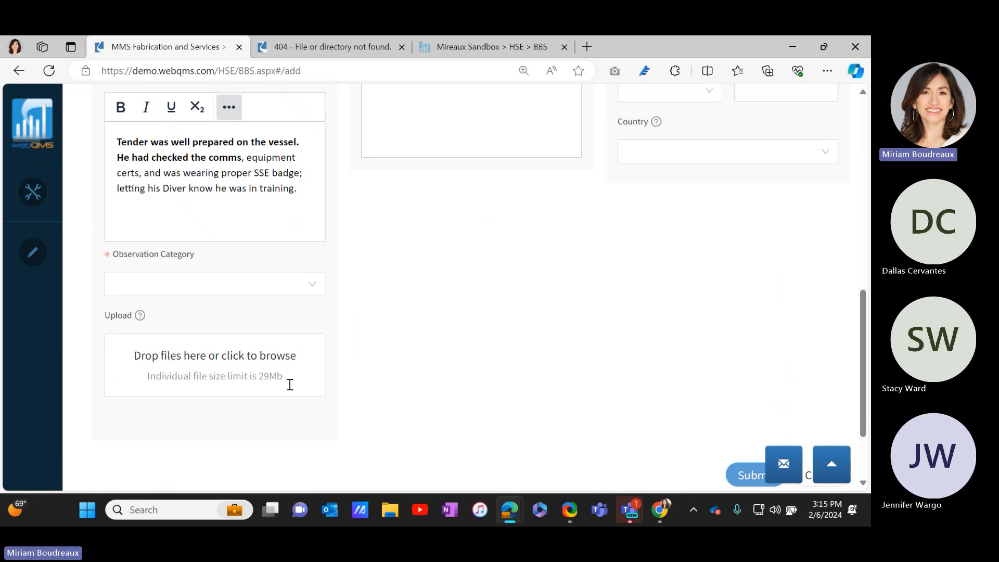
{"action": "left_click", "coordinate": [315, 290]}
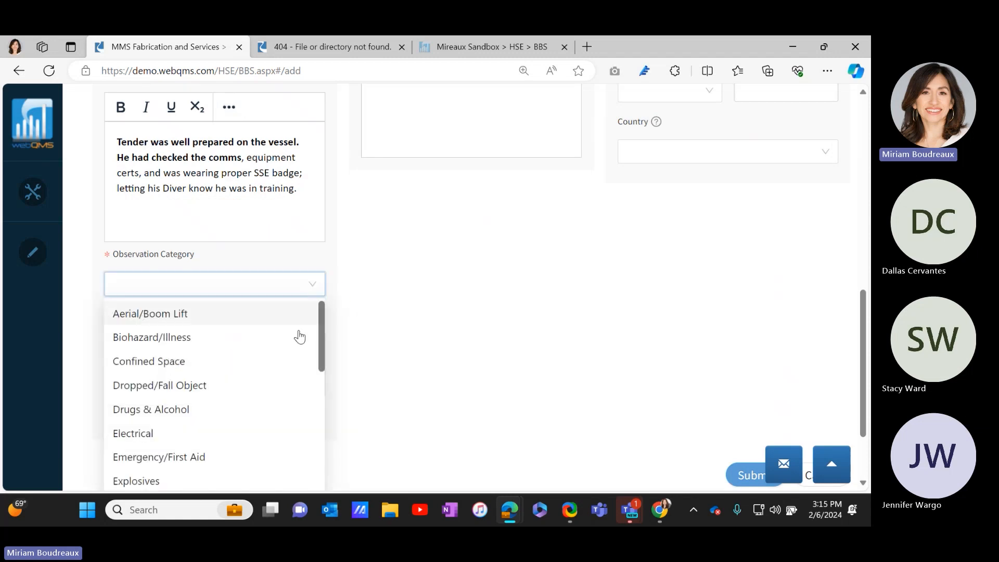
{"action": "scroll", "coordinate": [297, 336], "scroll_direction": "down", "scroll_amount": 2}
{"action": "scroll", "coordinate": [299, 343], "scroll_direction": "down", "scroll_amount": 2}
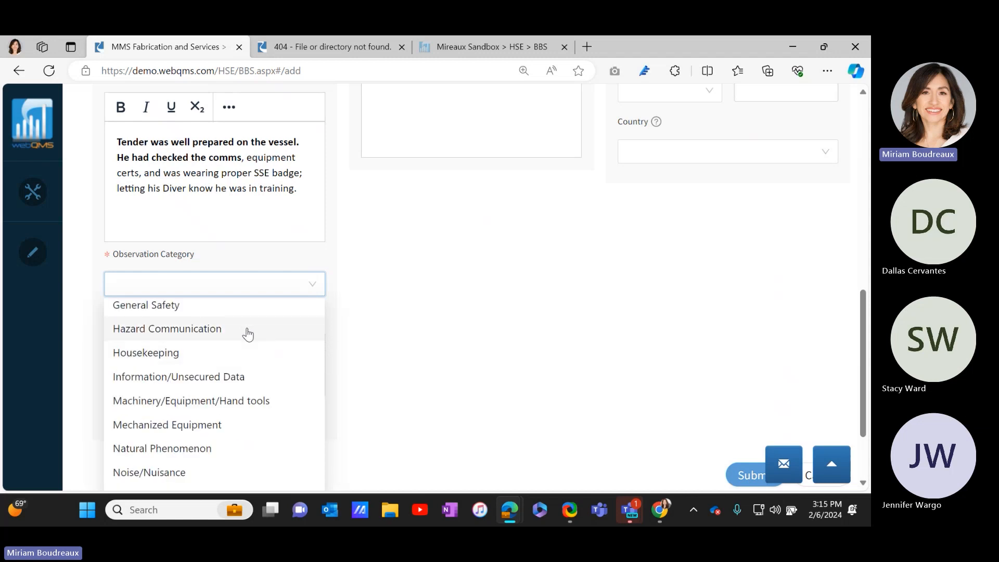
{"action": "left_click", "coordinate": [252, 310]}
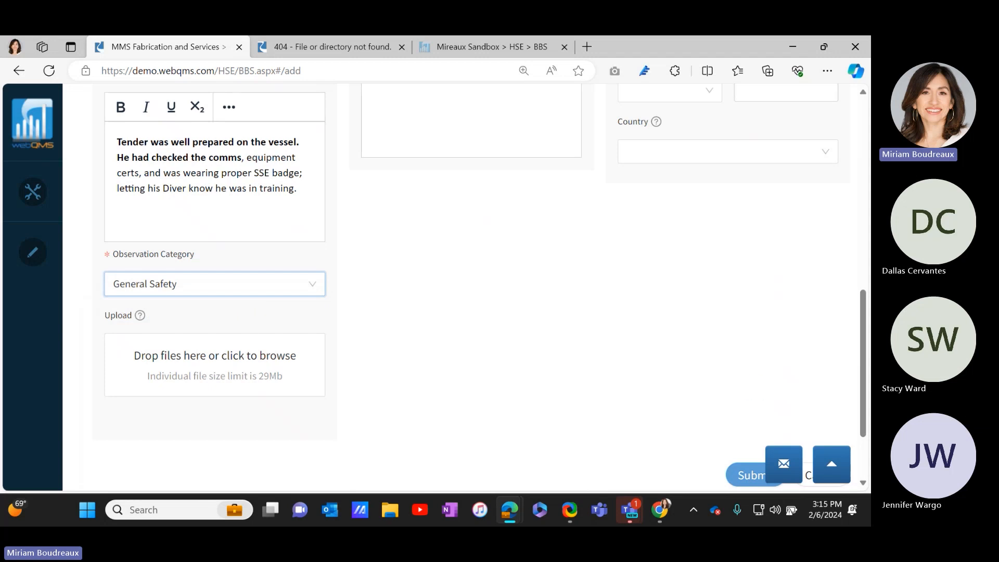
{"action": "key", "text": "super+e"}
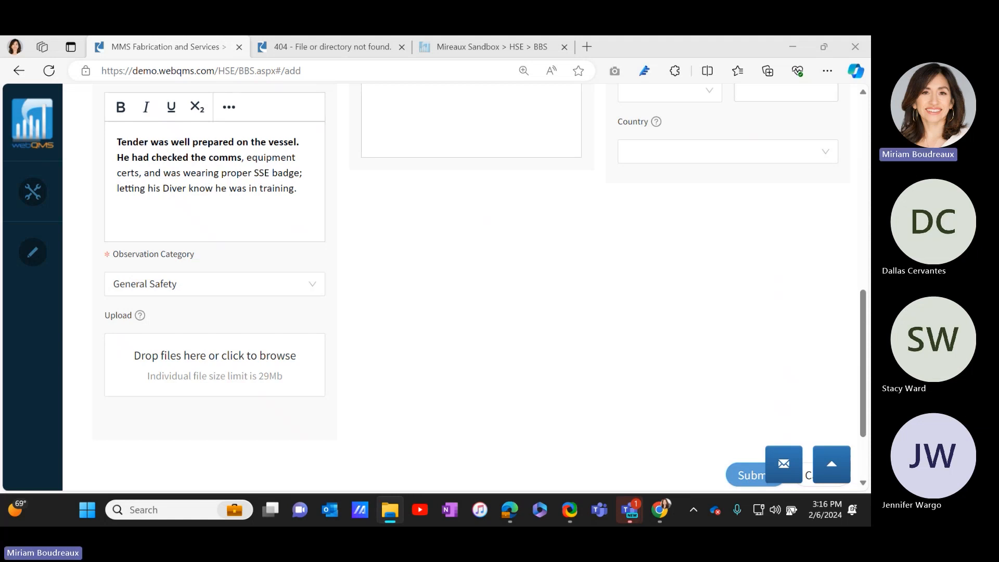
{"action": "left_click_drag", "start_coordinate": [844, 441], "coordinate": [261, 378]}
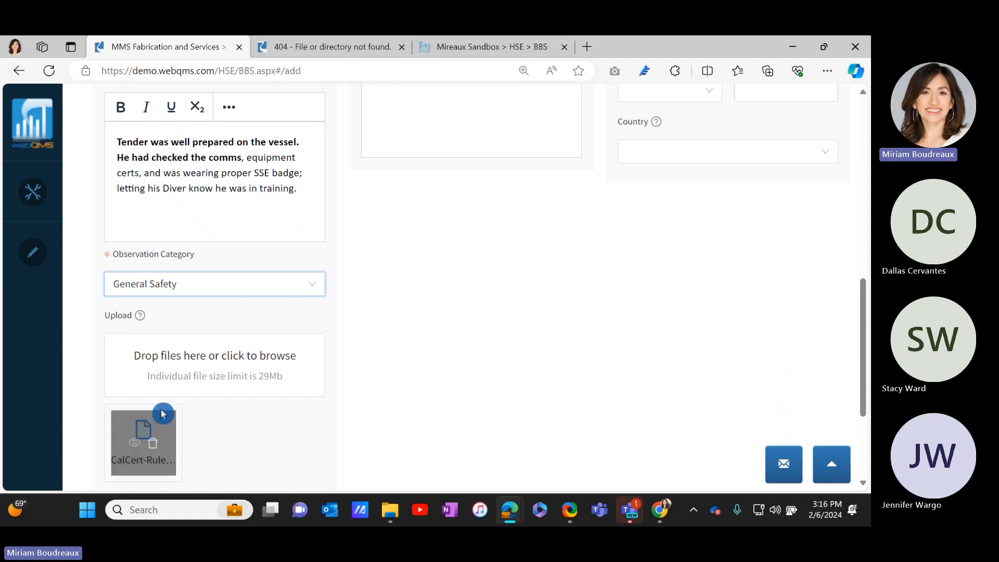
Set the unsafe behavior's Severity to Low and Stop Work to No
{"action": "scroll", "coordinate": [484, 389], "scroll_direction": "up", "scroll_amount": 8}
{"action": "left_click", "coordinate": [439, 305]}
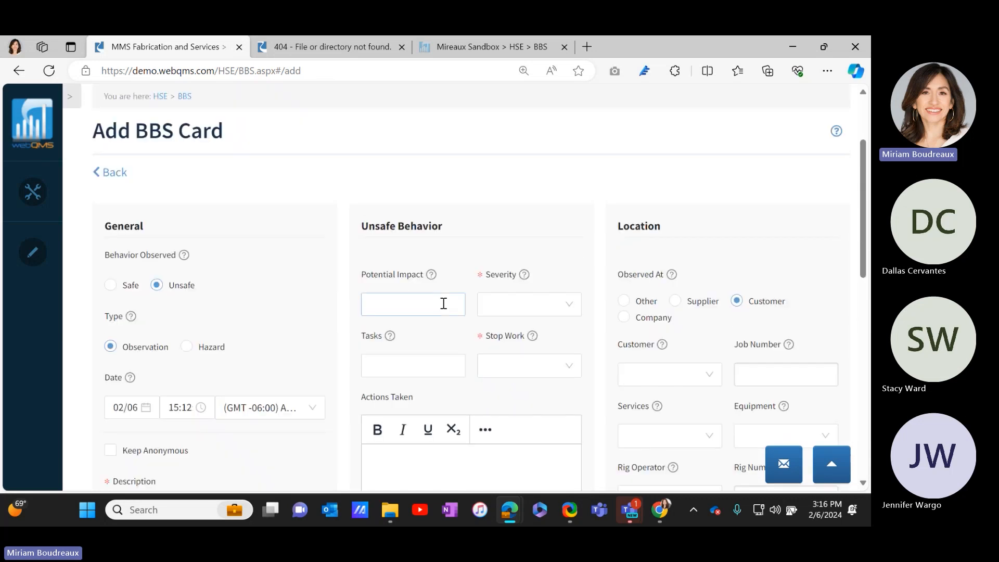
{"action": "left_click", "coordinate": [433, 367]}
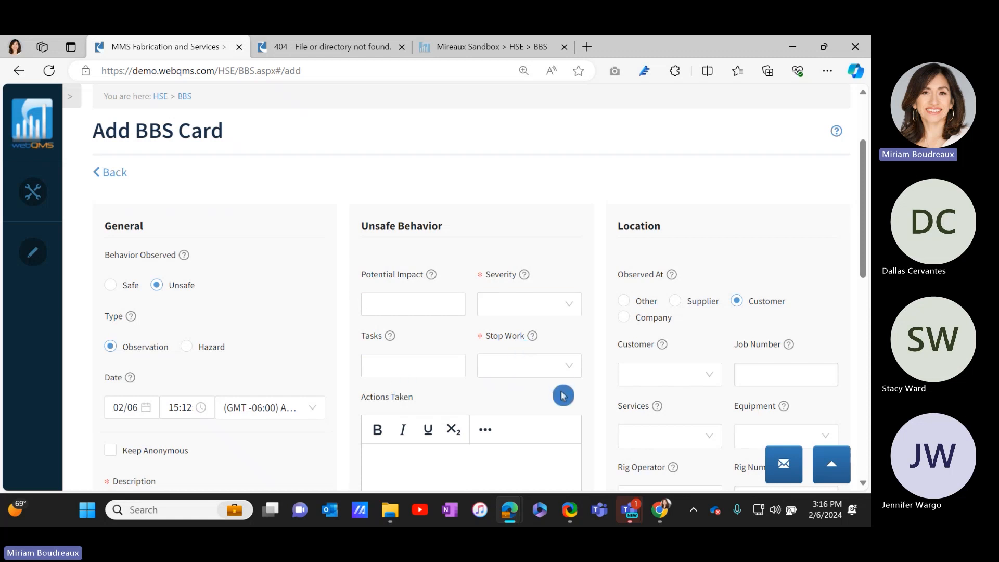
{"action": "left_click", "coordinate": [505, 309]}
{"action": "left_click", "coordinate": [508, 342]}
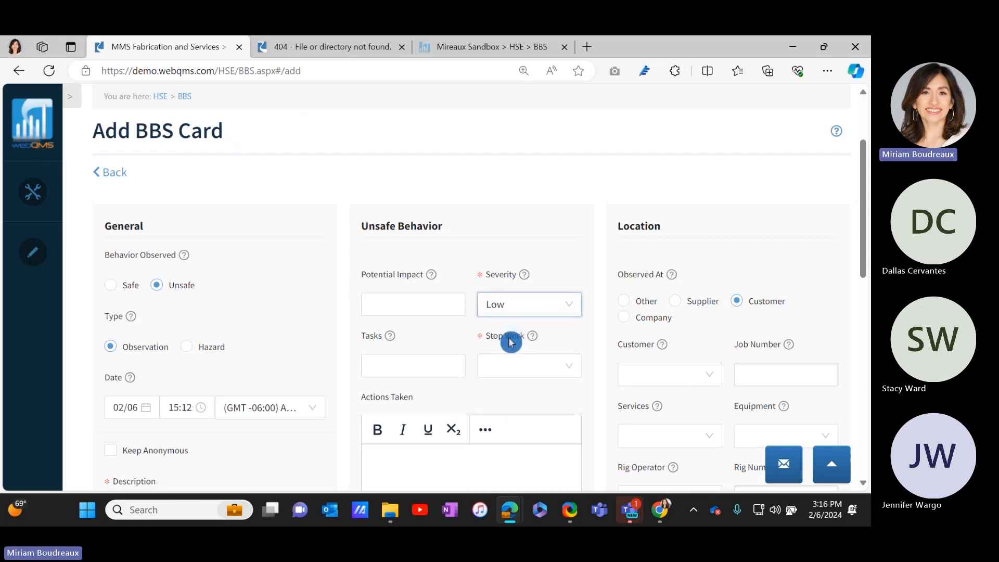
{"action": "left_click", "coordinate": [513, 365]}
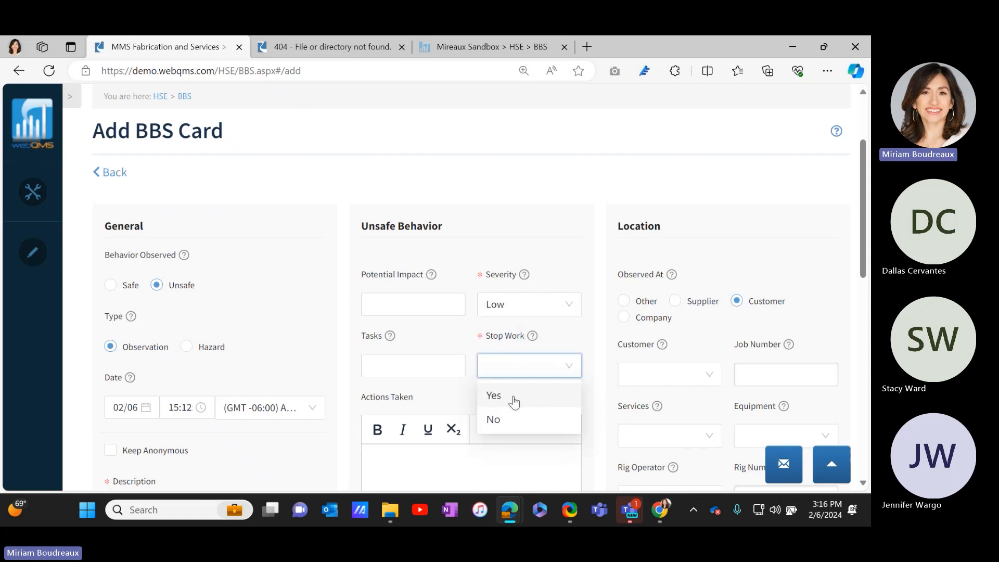
{"action": "left_click", "coordinate": [513, 420]}
Choose MMS Audits R Us as the customer where the behavior was observed
{"action": "scroll", "coordinate": [440, 394], "scroll_direction": "down", "scroll_amount": 4}
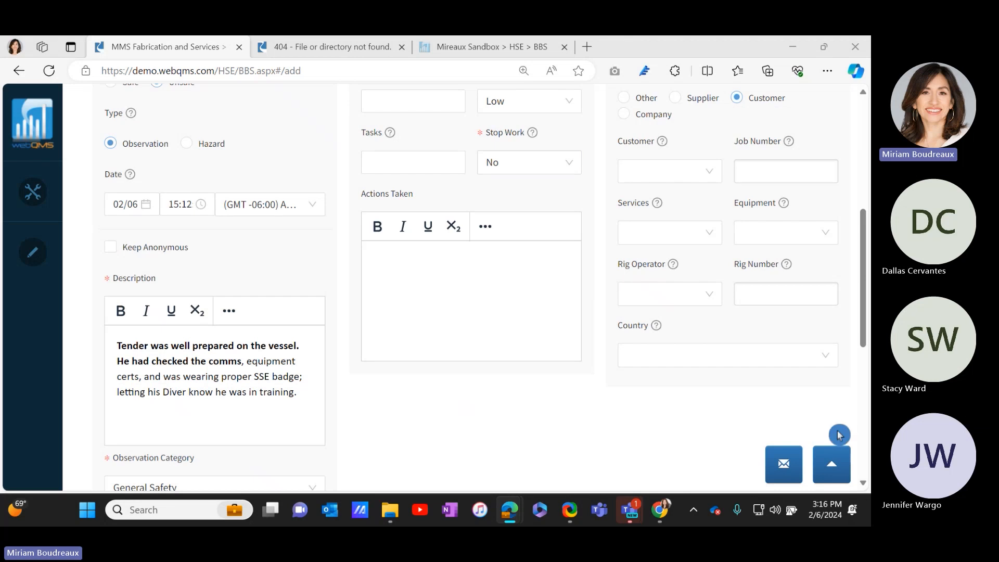
{"action": "scroll", "coordinate": [770, 327], "scroll_direction": "up", "scroll_amount": 4}
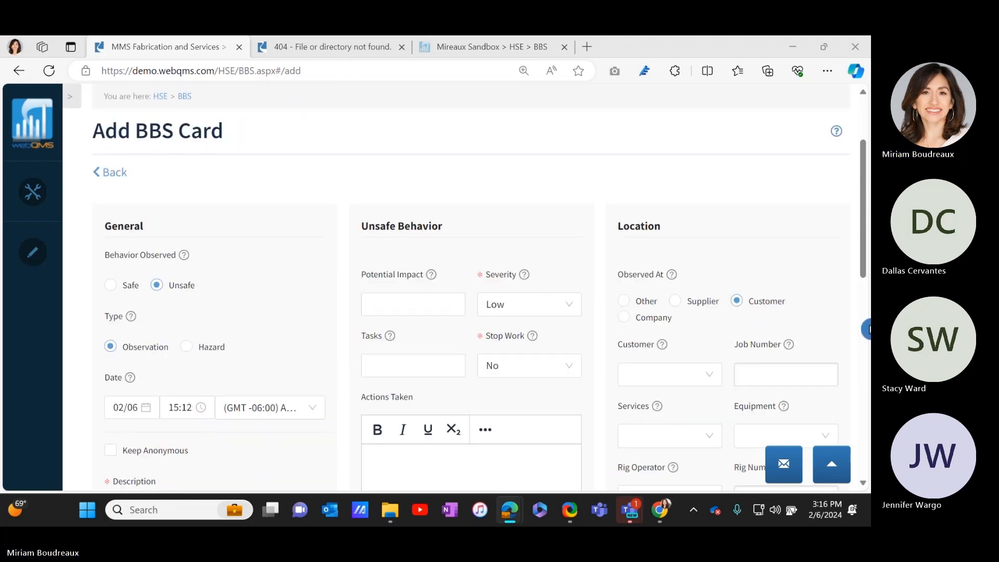
{"action": "left_click", "coordinate": [863, 244]}
{"action": "scroll", "coordinate": [862, 244], "scroll_direction": "down", "scroll_amount": 2}
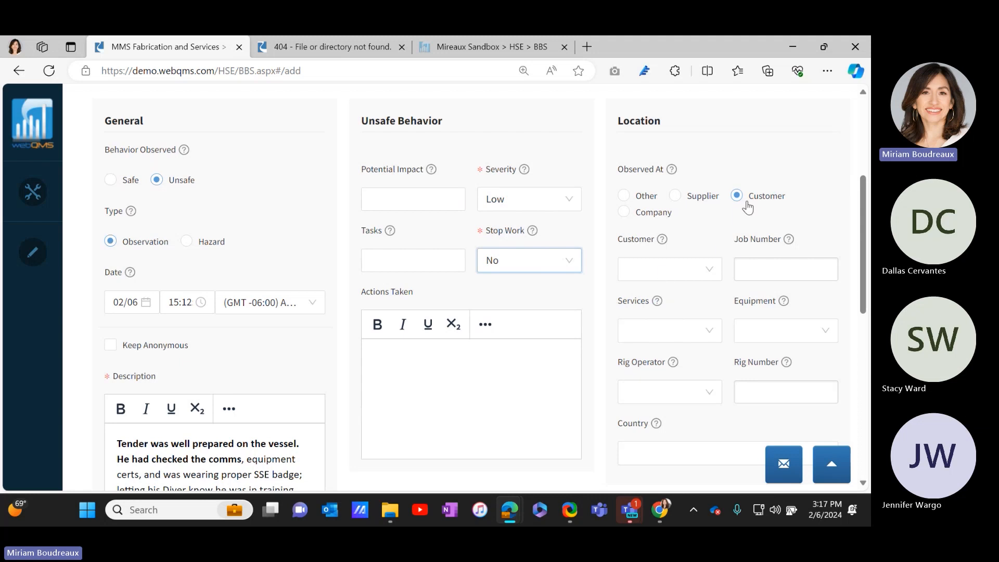
{"action": "left_click", "coordinate": [706, 275]}
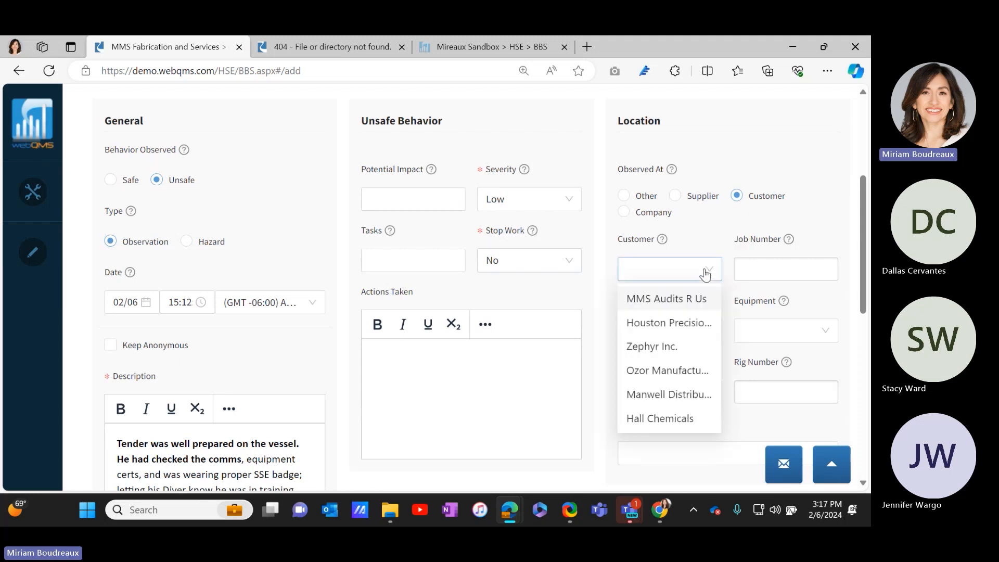
{"action": "left_click", "coordinate": [676, 304]}
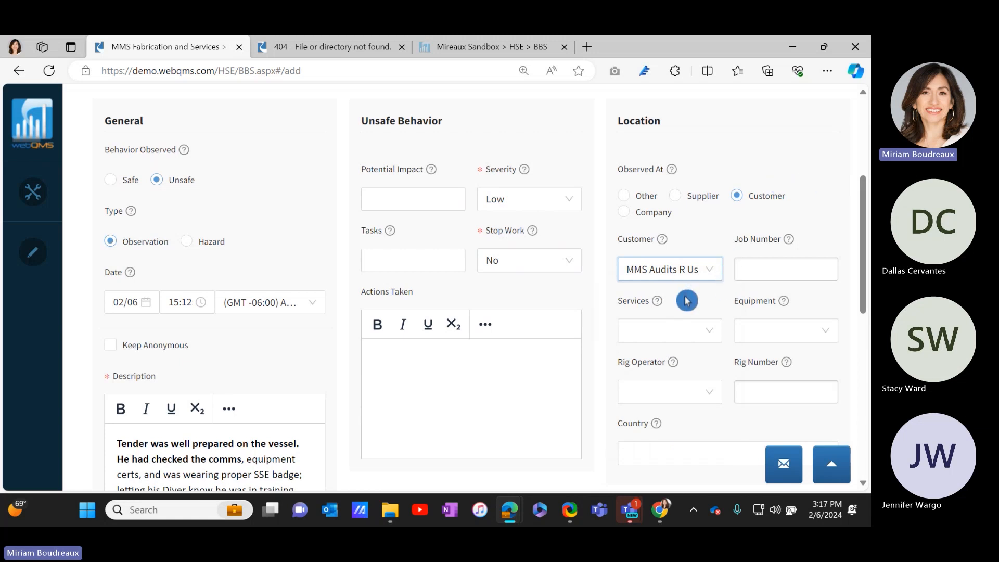
Submit the completed BBS card and check its entry at the start of the submissions list
{"action": "scroll", "coordinate": [687, 301], "scroll_direction": "down", "scroll_amount": 4}
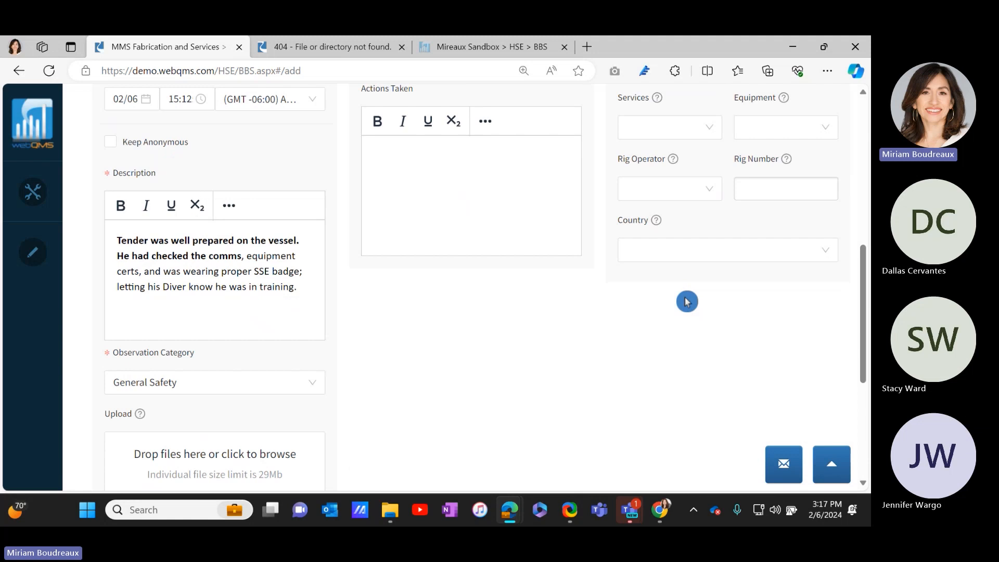
{"action": "scroll", "coordinate": [687, 301], "scroll_direction": "down", "scroll_amount": 3}
{"action": "scroll", "coordinate": [686, 302], "scroll_direction": "down", "scroll_amount": 2}
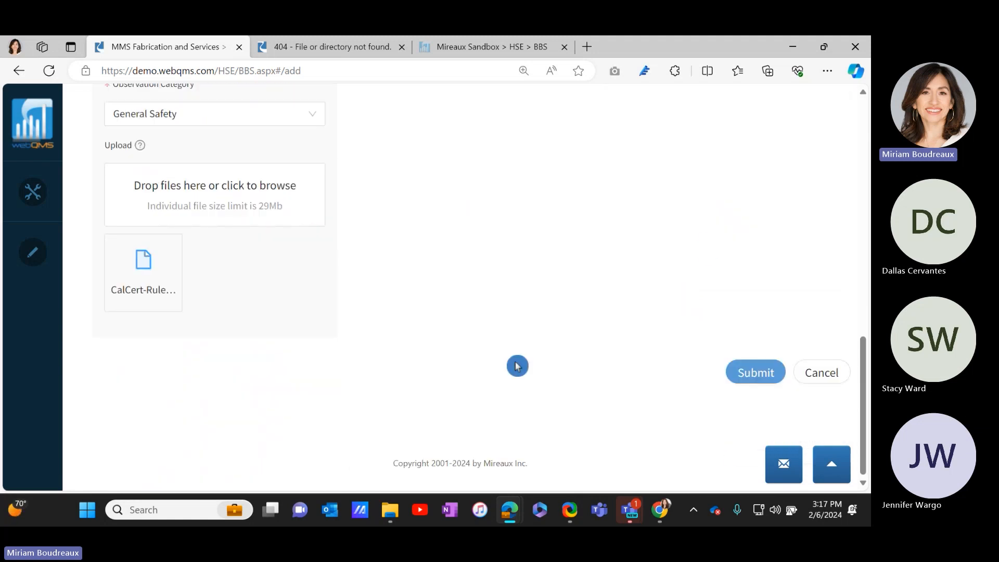
{"action": "left_click", "coordinate": [742, 378]}
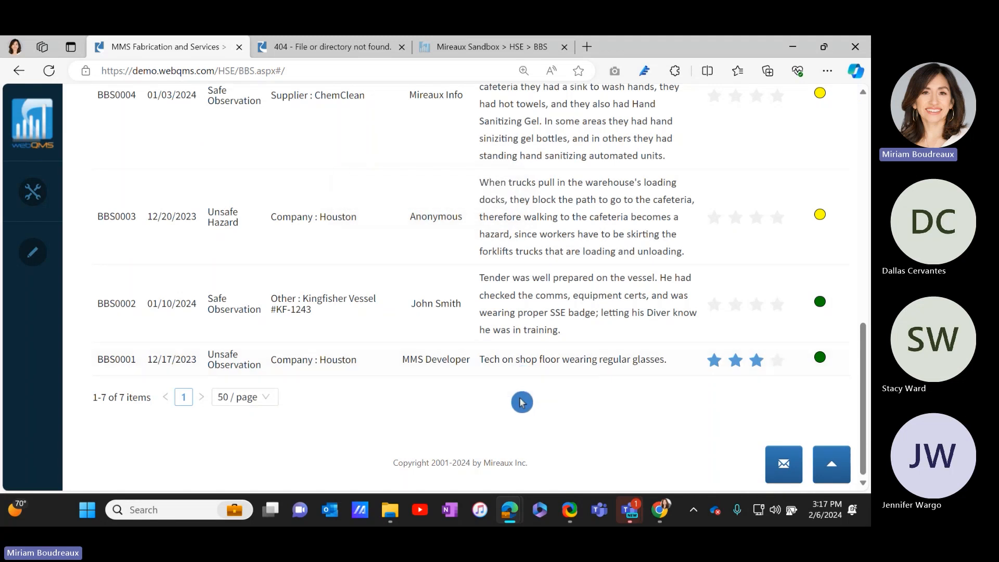
{"action": "scroll", "coordinate": [522, 401], "scroll_direction": "up", "scroll_amount": 7}
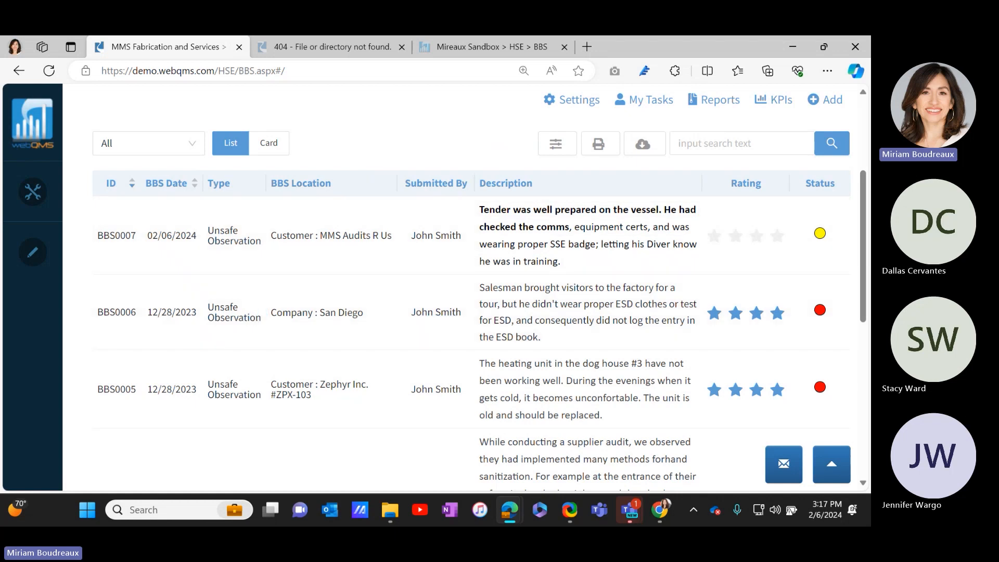
Switch to the BBS module in Chrome, start a new BBS card and set its observed behavior to Safe
{"action": "key", "text": "alt+Tab"}
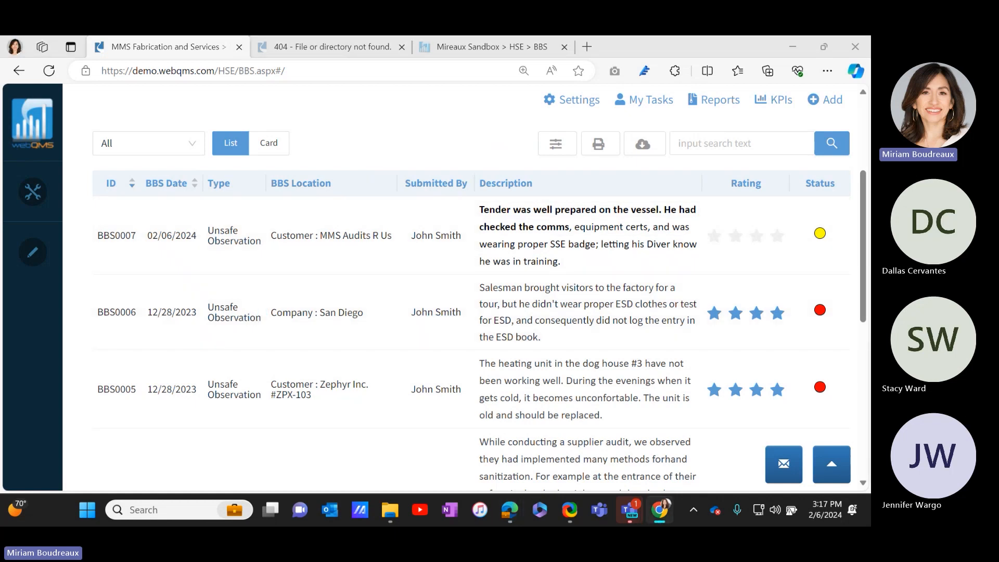
{"action": "left_click_drag", "start_coordinate": [870, 299], "coordinate": [567, 45]}
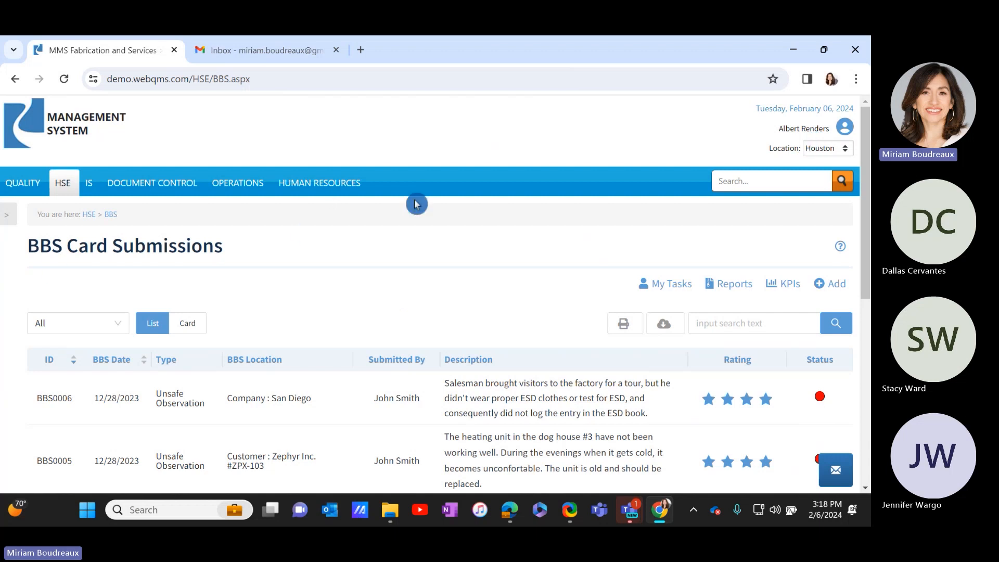
{"action": "left_click", "coordinate": [815, 290]}
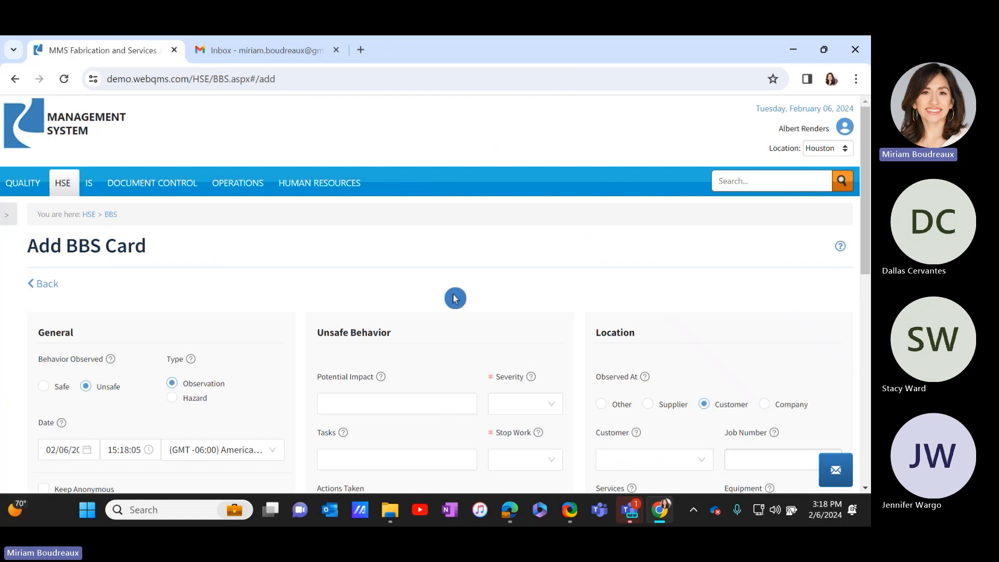
{"action": "scroll", "coordinate": [456, 298], "scroll_direction": "down", "scroll_amount": 4}
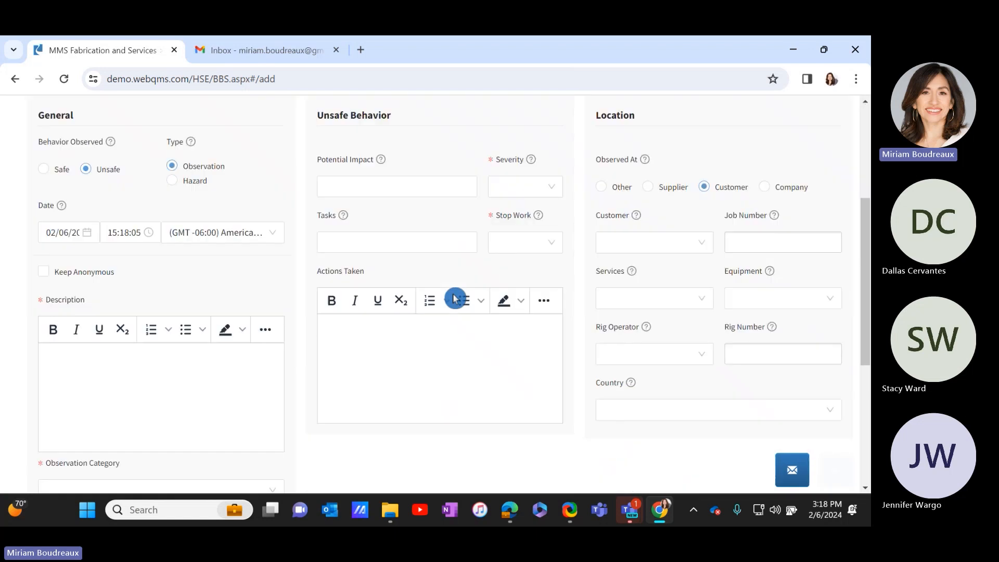
{"action": "left_click", "coordinate": [61, 167]}
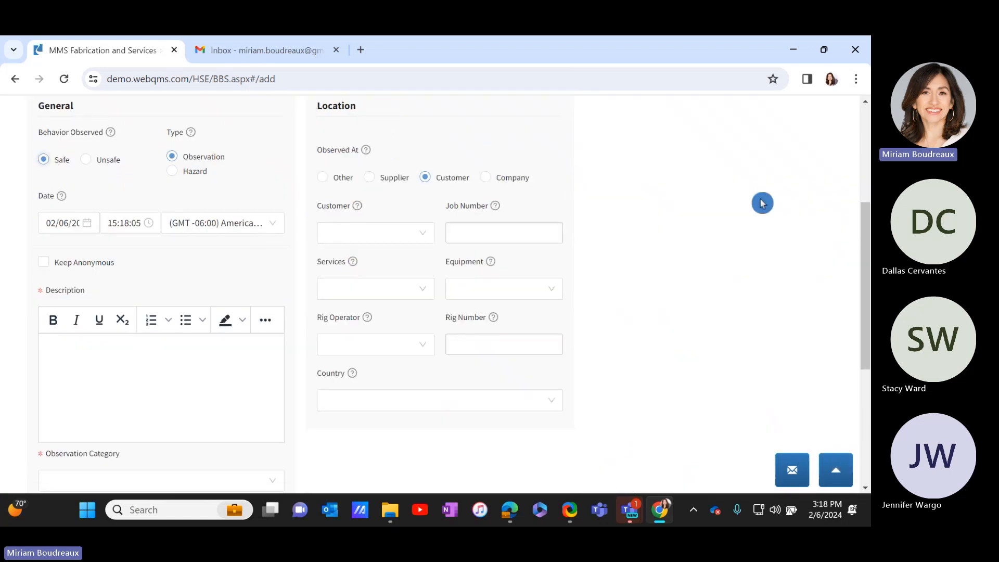
Describe the observation: salesman brought visitors on a factory tour without proper ESD clothes or ESD testing and did not log the entry in the ESD book
{"action": "key", "text": "alt+Tab"}
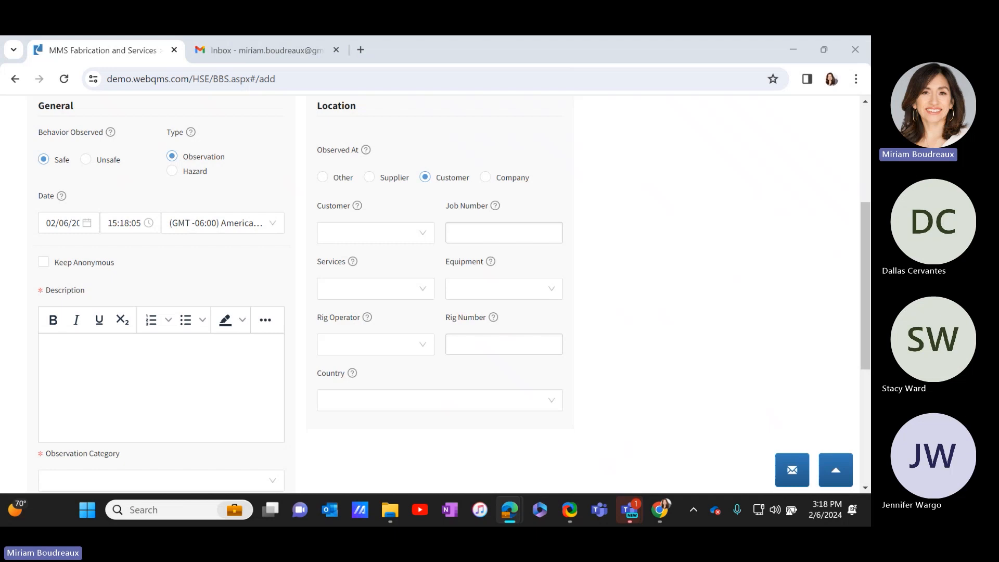
{"action": "left_click", "coordinate": [92, 366]}
{"action": "type", "text": "Salesman brougth visitors to the factory for a tour, but he didn't wear proper ESD clothes or tested for ESD, and consequently did not log the entry in the ESD book."}
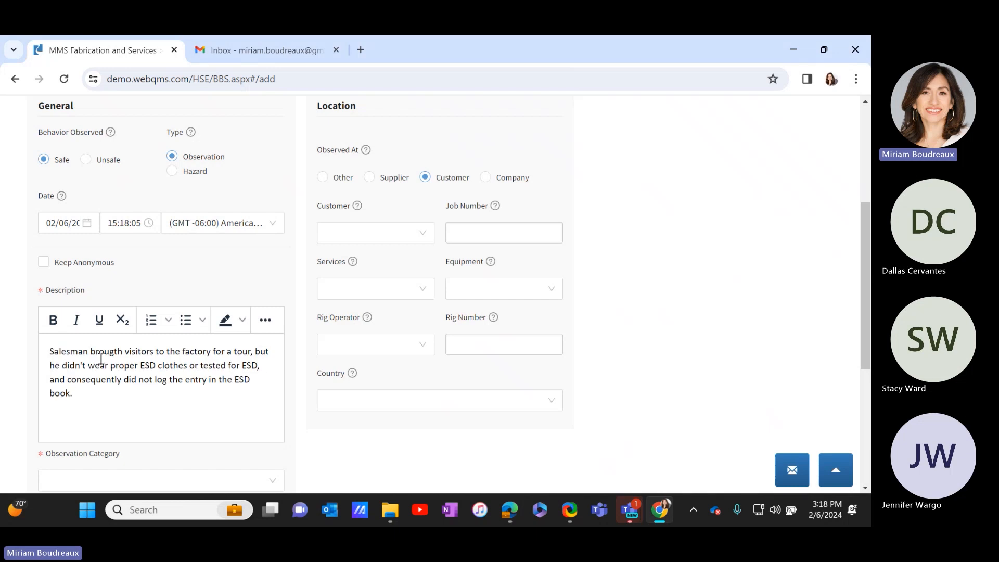
{"action": "left_click", "coordinate": [104, 346]}
Set the card's Observed At to Company and choose Houston as the company location
{"action": "left_click", "coordinate": [487, 178]}
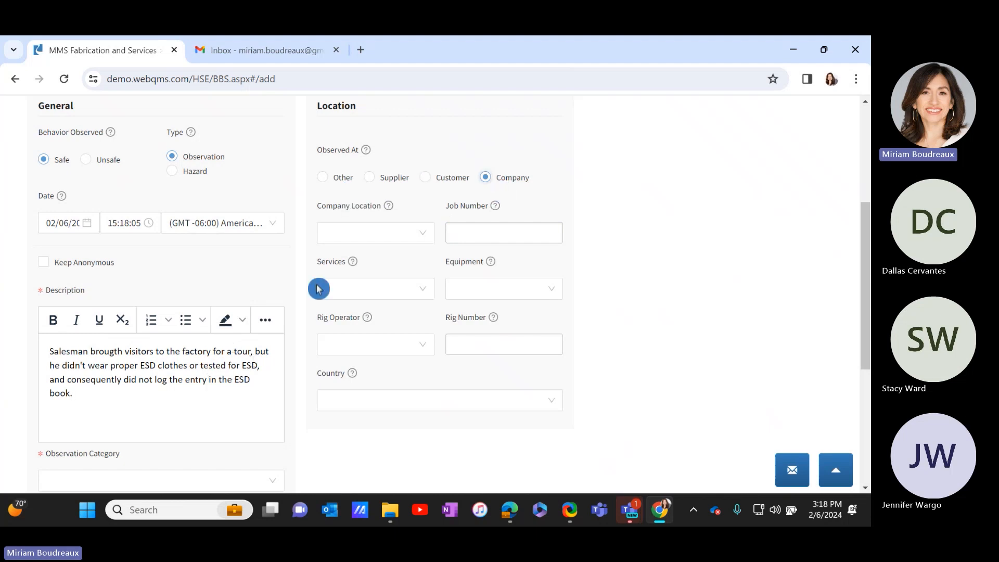
{"action": "left_click", "coordinate": [429, 236]}
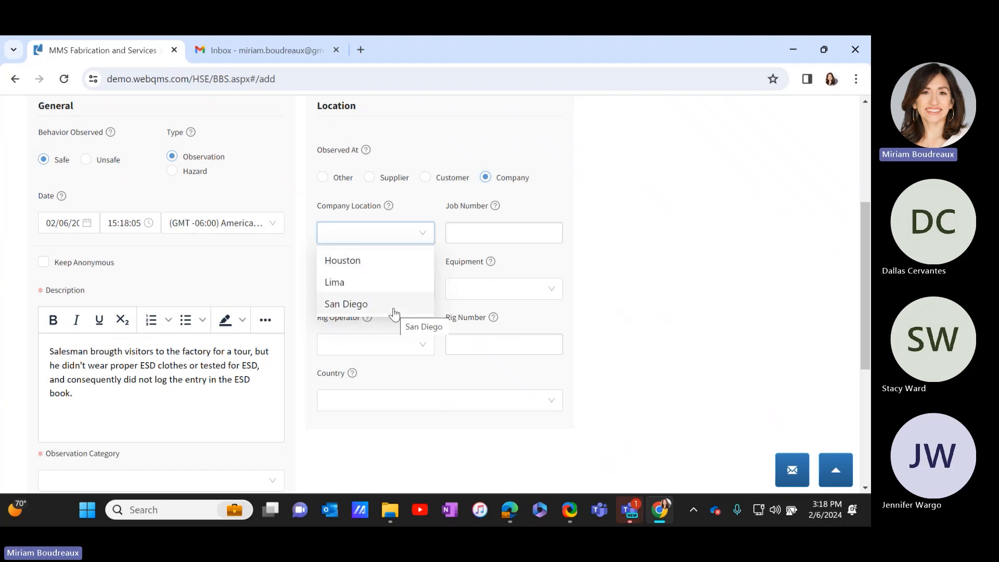
{"action": "left_click", "coordinate": [378, 267]}
Set the observation category to PPE and submit the BBS card to the submissions list
{"action": "scroll", "coordinate": [743, 314], "scroll_direction": "down", "scroll_amount": 5}
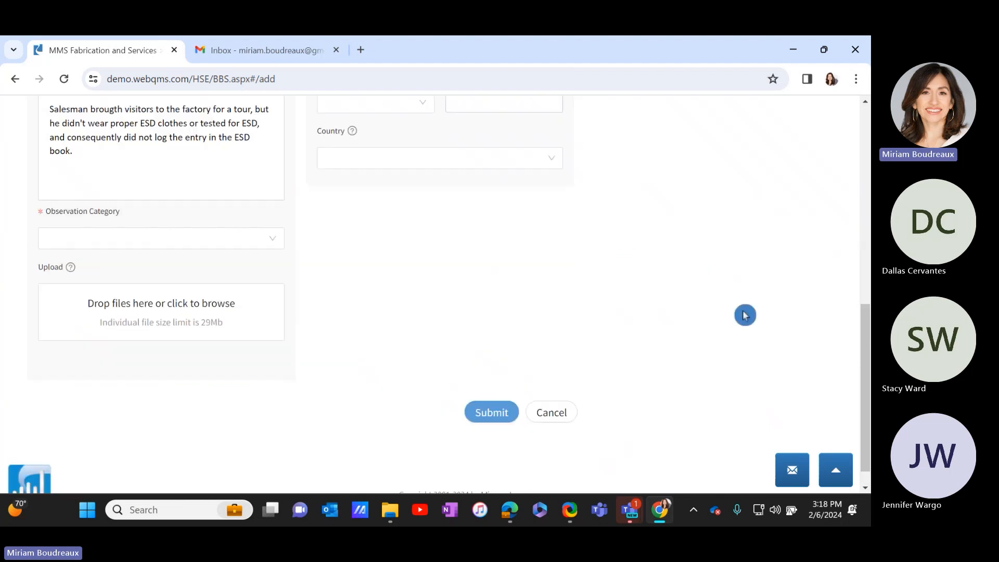
{"action": "left_click", "coordinate": [258, 217]}
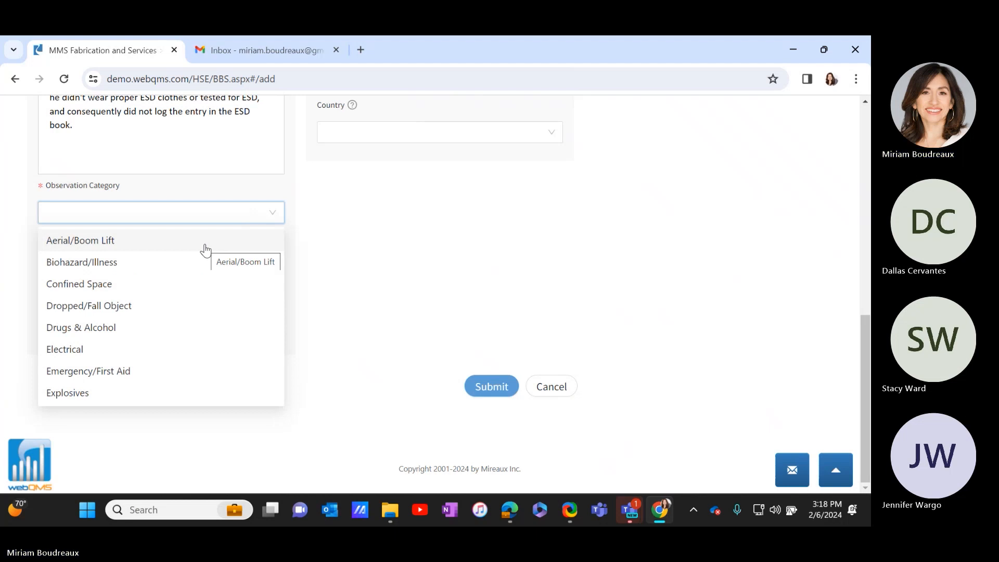
{"action": "scroll", "coordinate": [191, 301], "scroll_direction": "down", "scroll_amount": 5}
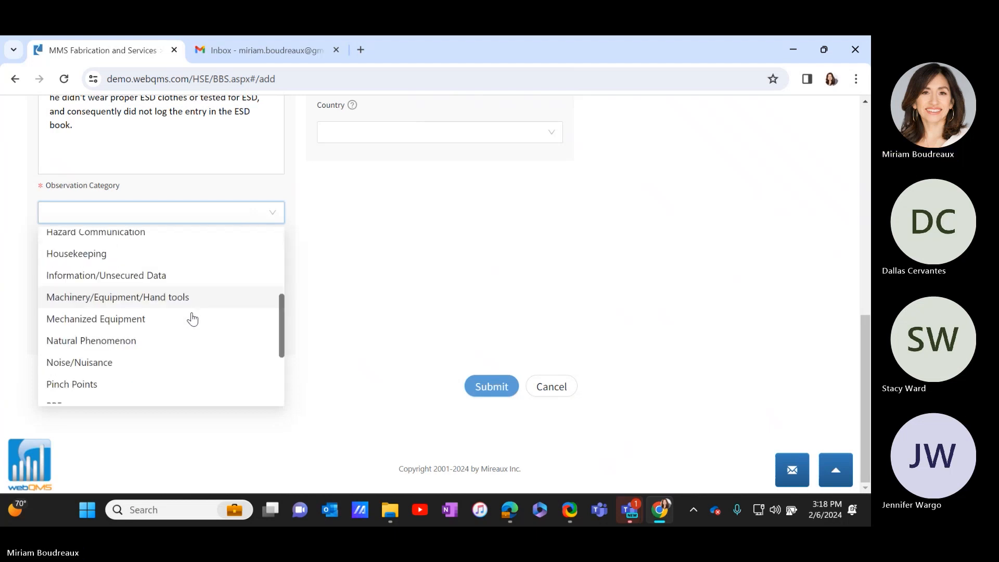
{"action": "scroll", "coordinate": [191, 347], "scroll_direction": "down", "scroll_amount": 3}
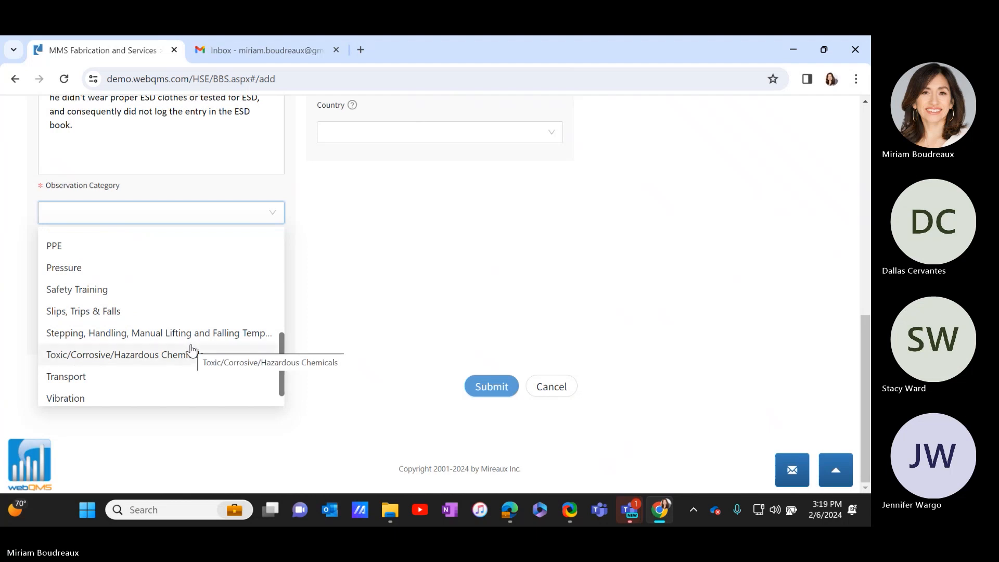
{"action": "left_click", "coordinate": [171, 247]}
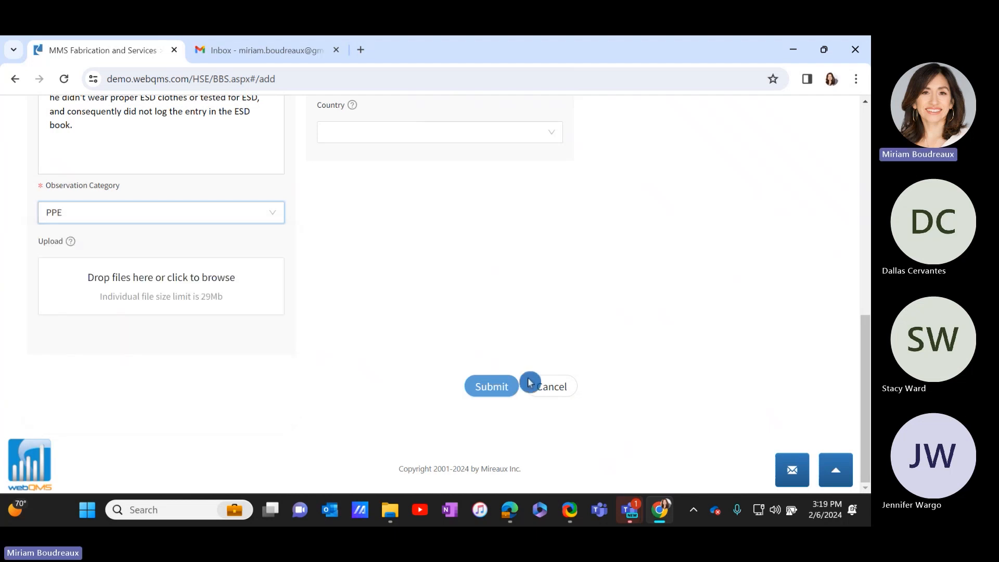
{"action": "left_click", "coordinate": [507, 386]}
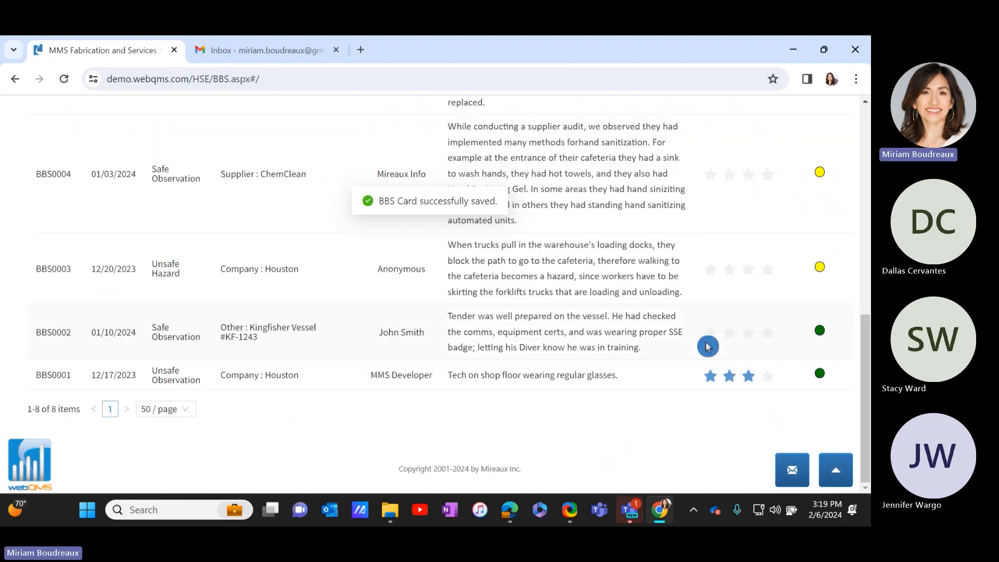
{"action": "scroll", "coordinate": [602, 359], "scroll_direction": "down", "scroll_amount": 4}
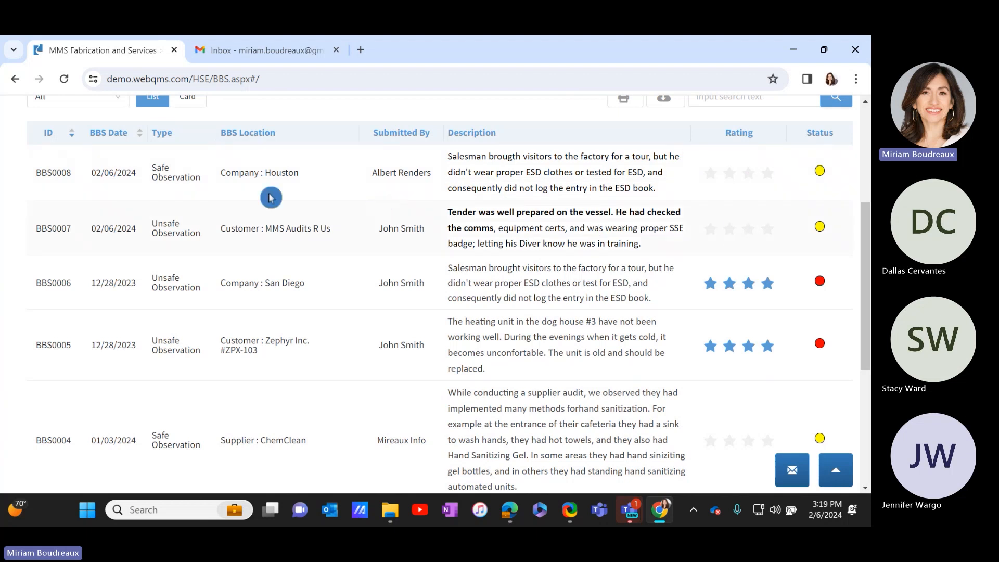
Switch to the BBS module in Microsoft Edge, view the details of card BBS0006 and return to the submissions list
{"action": "left_click_drag", "start_coordinate": [699, 60], "coordinate": [694, 38]}
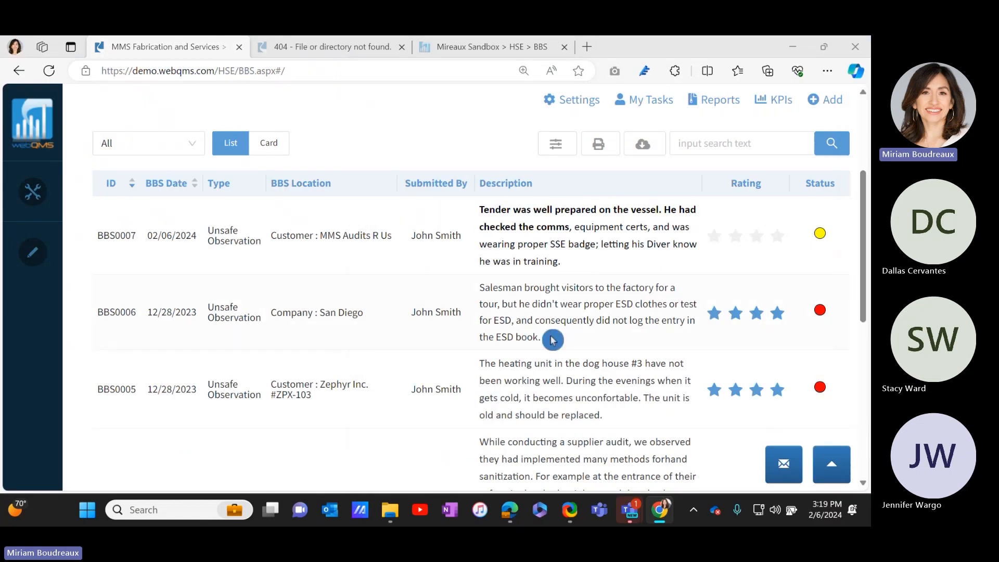
{"action": "scroll", "coordinate": [406, 320], "scroll_direction": "up", "scroll_amount": 4}
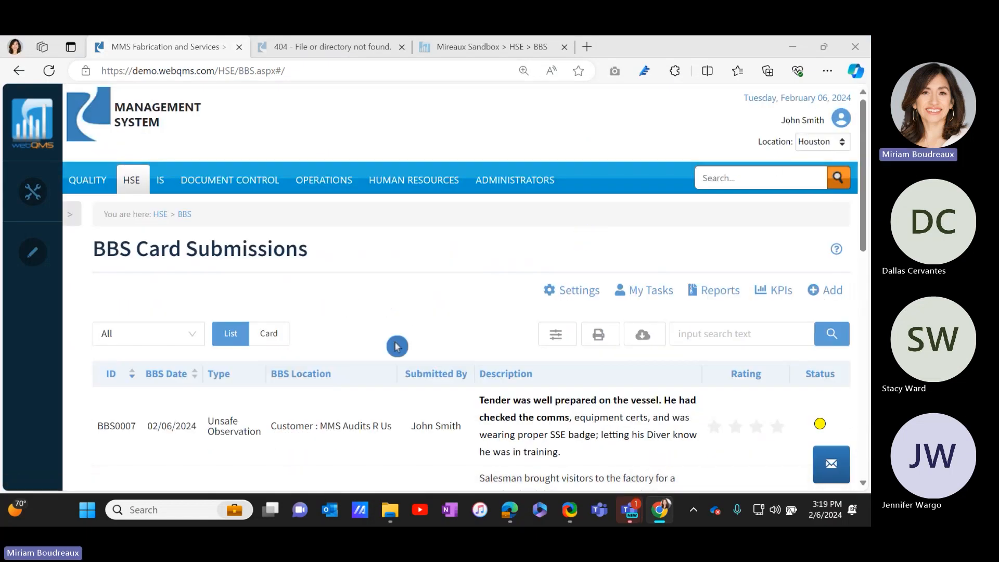
{"action": "scroll", "coordinate": [390, 348], "scroll_direction": "down", "scroll_amount": 4}
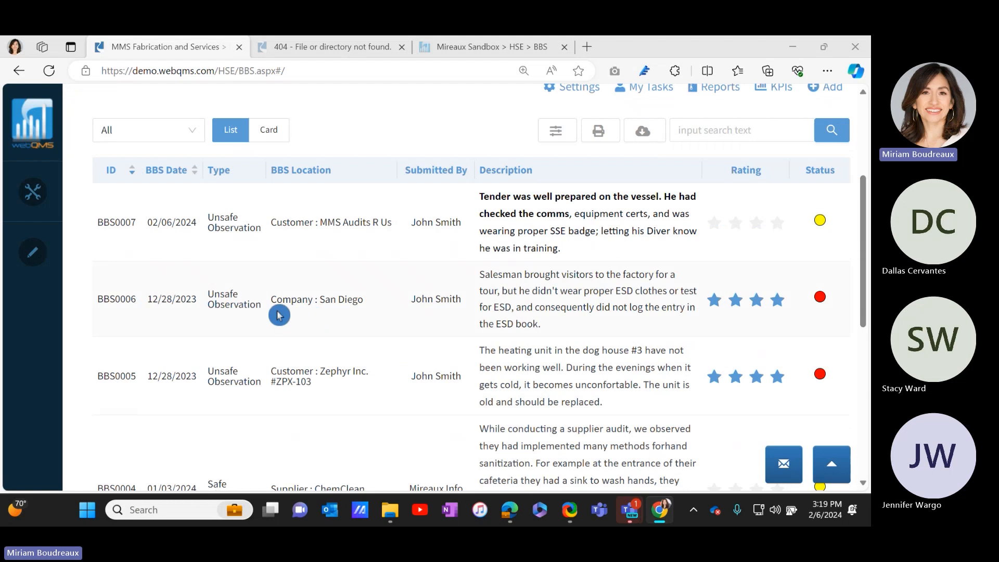
{"action": "left_click", "coordinate": [290, 300]}
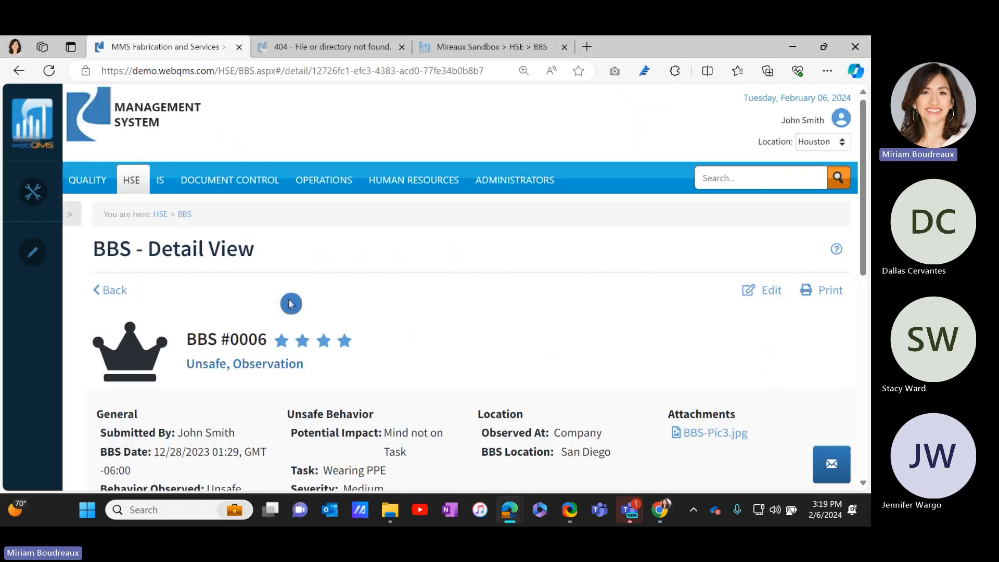
{"action": "left_click", "coordinate": [19, 70]}
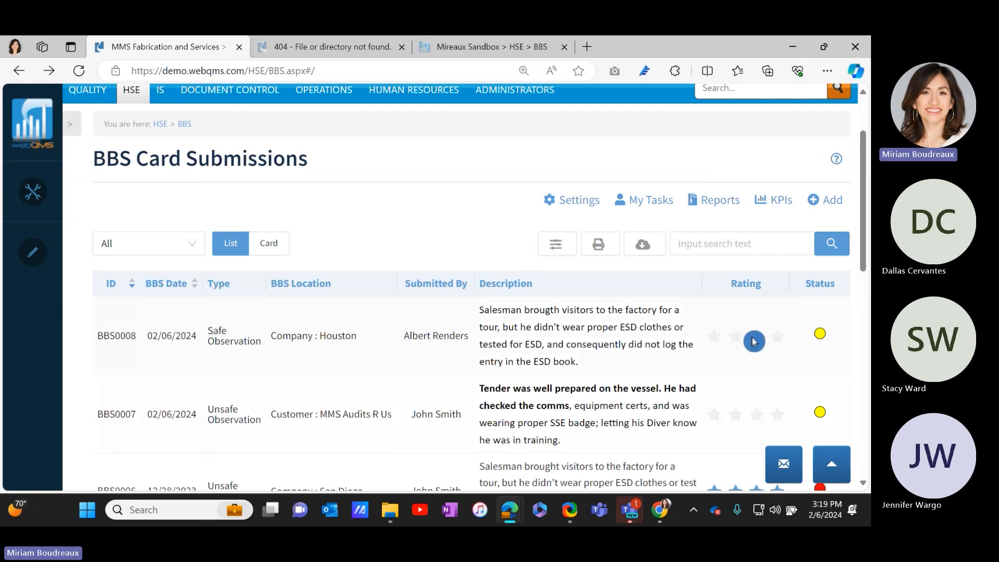
Open the detail view of card BBS0007 and reduce the browser zoom by one level to review its information
{"action": "left_click", "coordinate": [239, 413]}
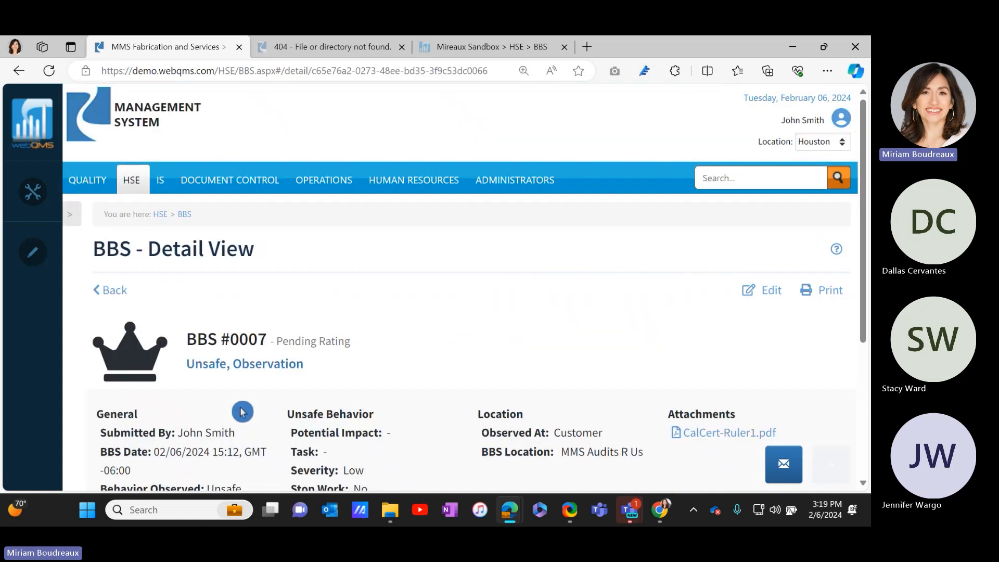
{"action": "left_click_drag", "start_coordinate": [866, 197], "coordinate": [868, 311]}
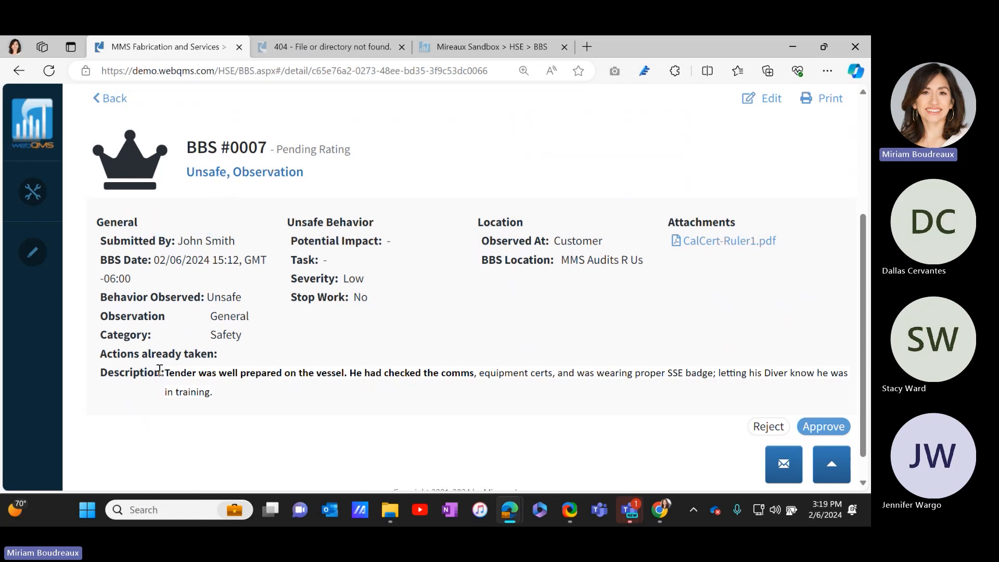
{"action": "left_click", "coordinate": [830, 71]}
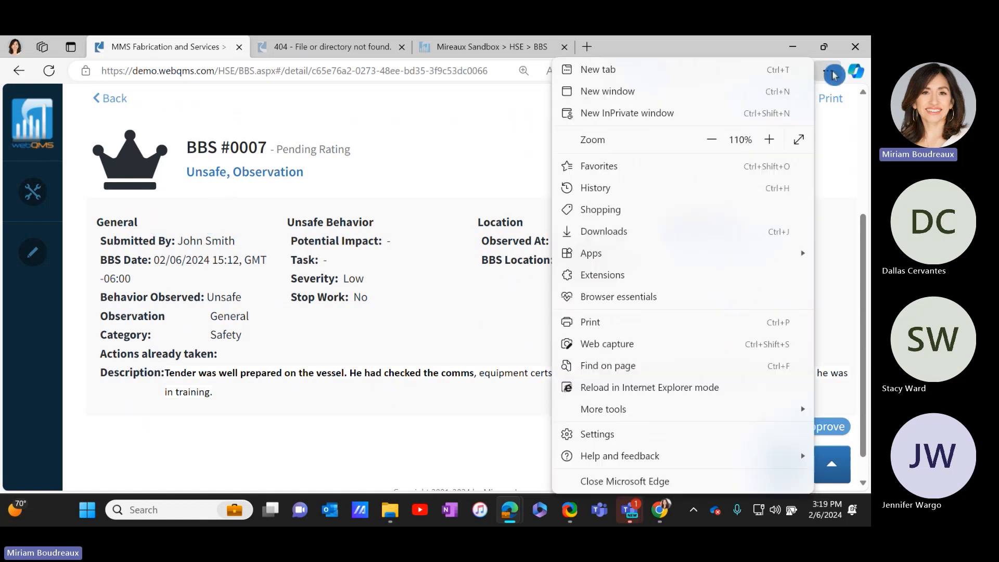
{"action": "left_click", "coordinate": [712, 139]}
{"action": "left_click", "coordinate": [471, 187]}
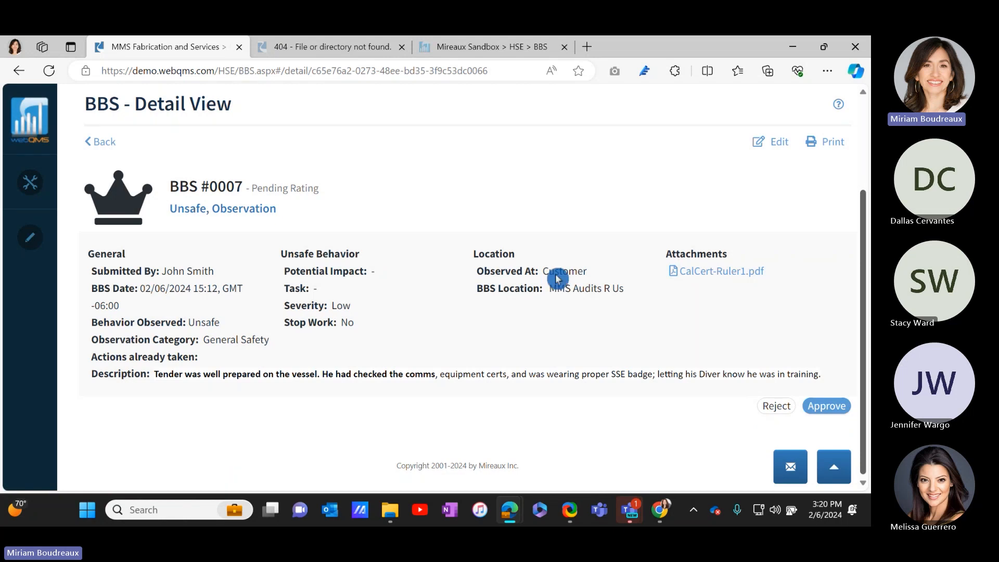
Return from the card details to the submissions list and open the My Tasks page of the BBS module
{"action": "left_click", "coordinate": [107, 146]}
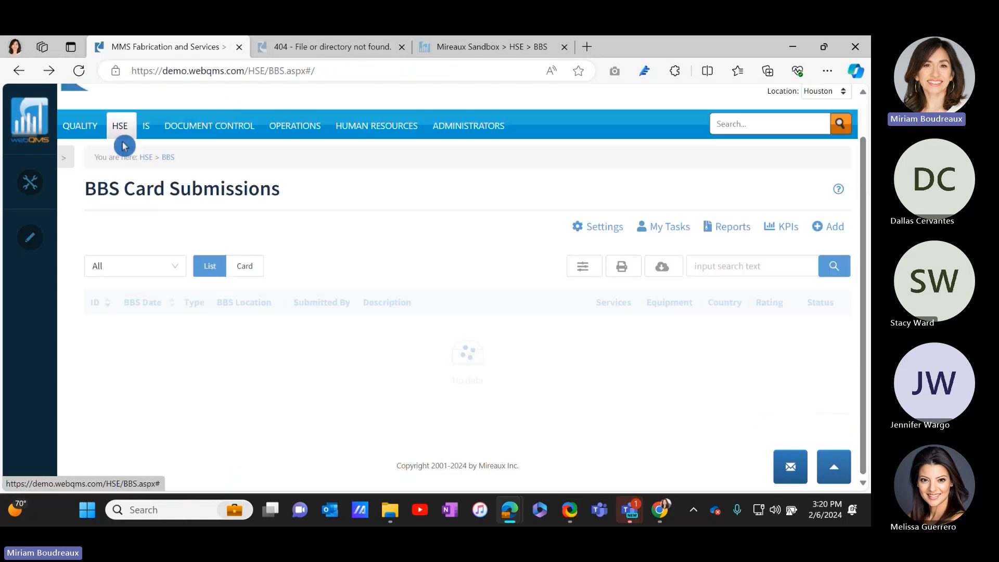
{"action": "left_click", "coordinate": [685, 232]}
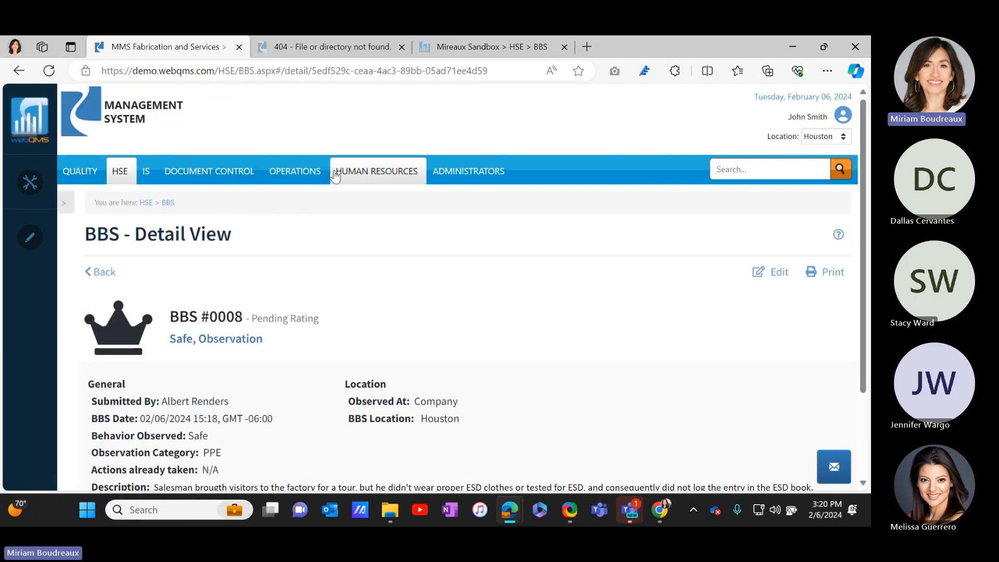
{"action": "left_click", "coordinate": [29, 77]}
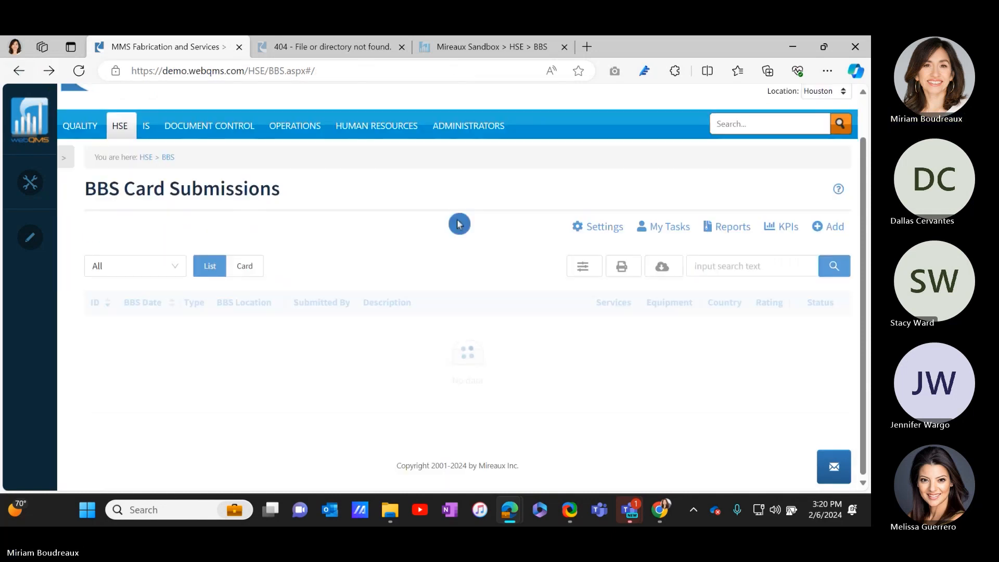
{"action": "left_click", "coordinate": [674, 227]}
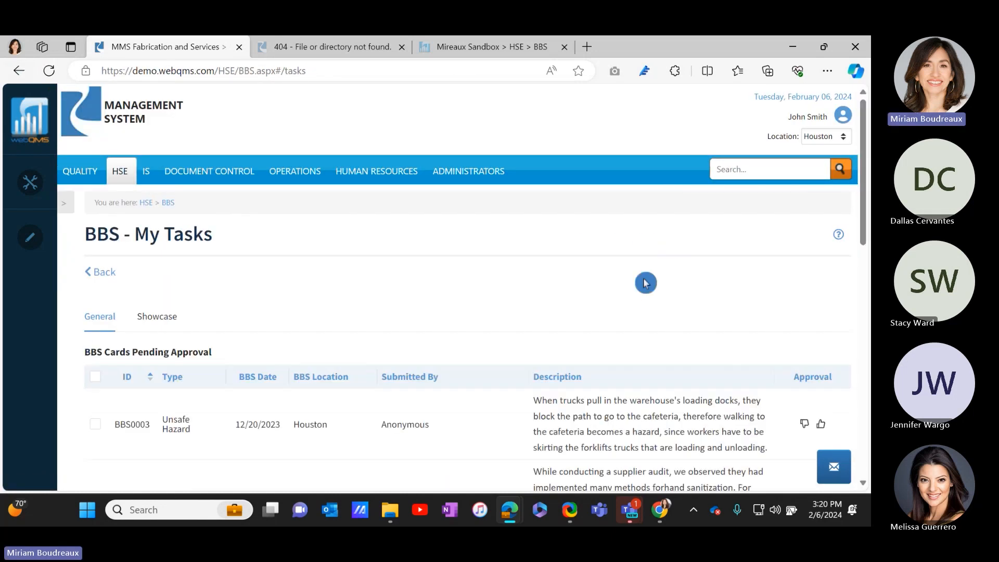
Select cards BBS0007 and BBS0008 among the BBS cards pending approval and approve them together
{"action": "scroll", "coordinate": [645, 281], "scroll_direction": "down", "scroll_amount": 4}
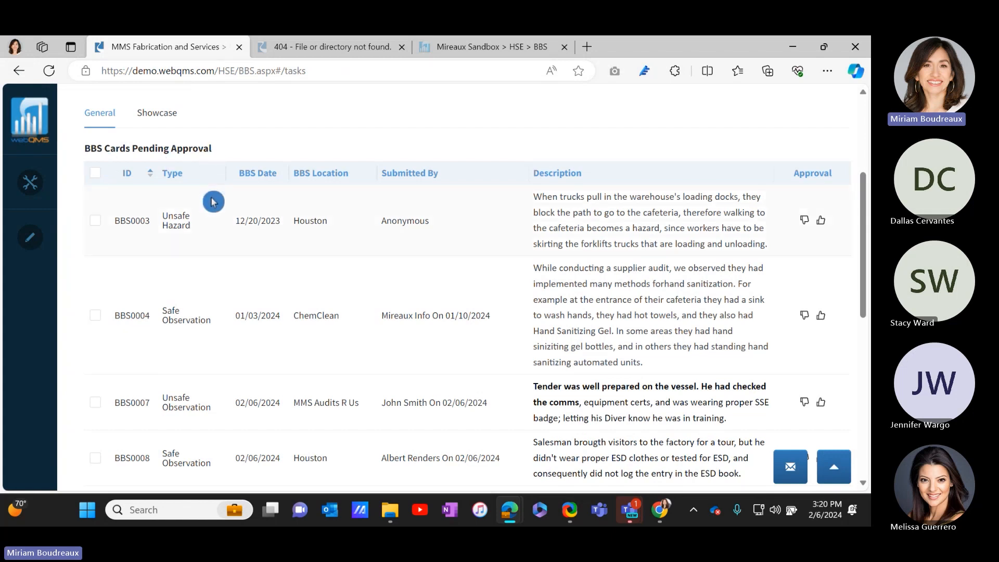
{"action": "scroll", "coordinate": [430, 272], "scroll_direction": "down", "scroll_amount": 4}
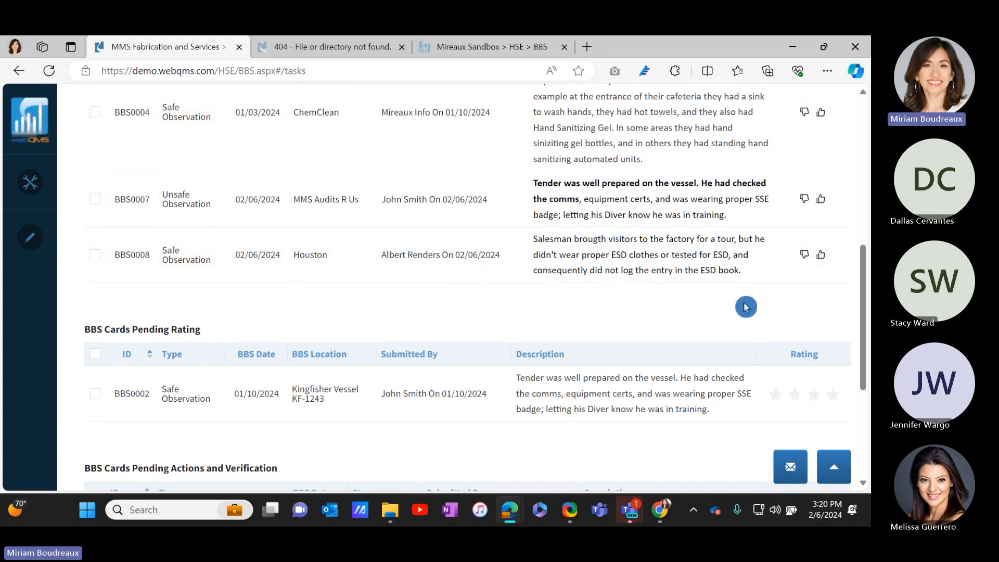
{"action": "left_click", "coordinate": [94, 200]}
{"action": "left_click", "coordinate": [95, 255]}
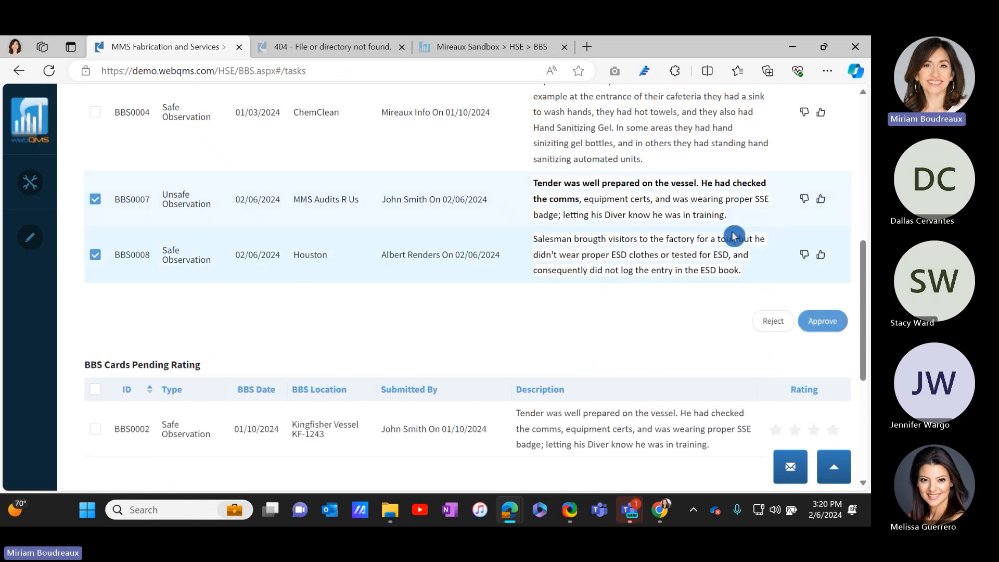
{"action": "left_click", "coordinate": [821, 200]}
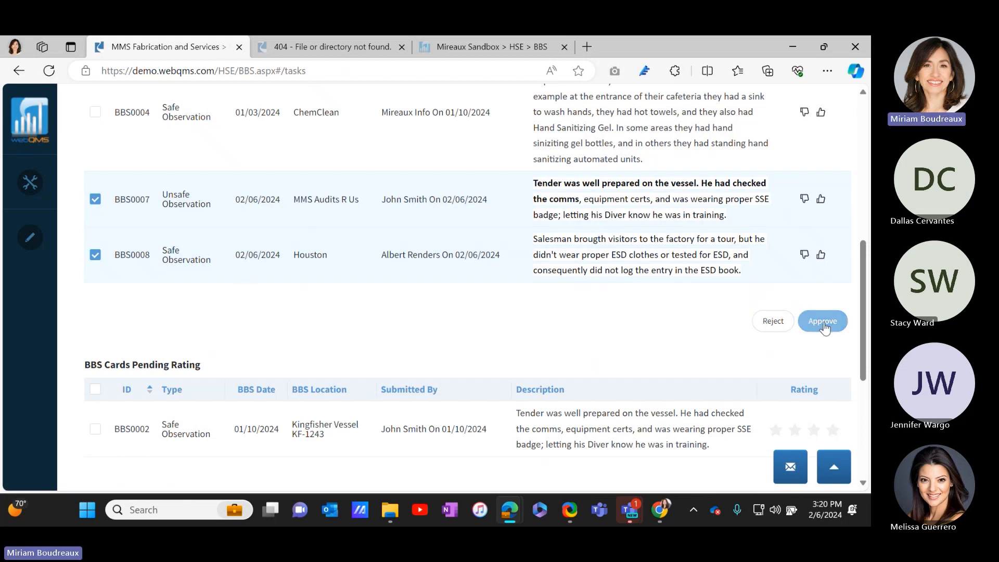
{"action": "scroll", "coordinate": [344, 291], "scroll_direction": "down", "scroll_amount": 4}
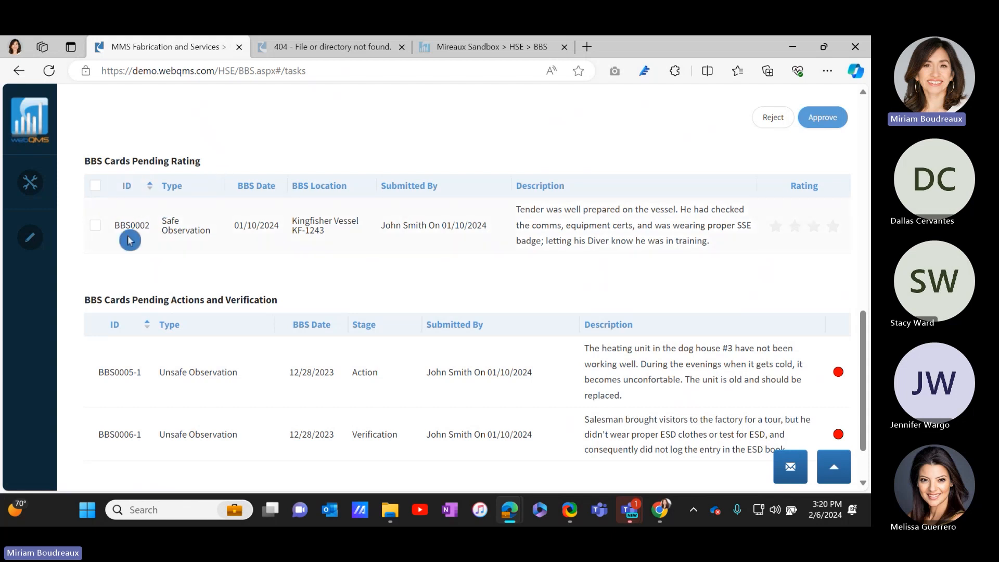
{"action": "scroll", "coordinate": [373, 186], "scroll_direction": "up", "scroll_amount": 4}
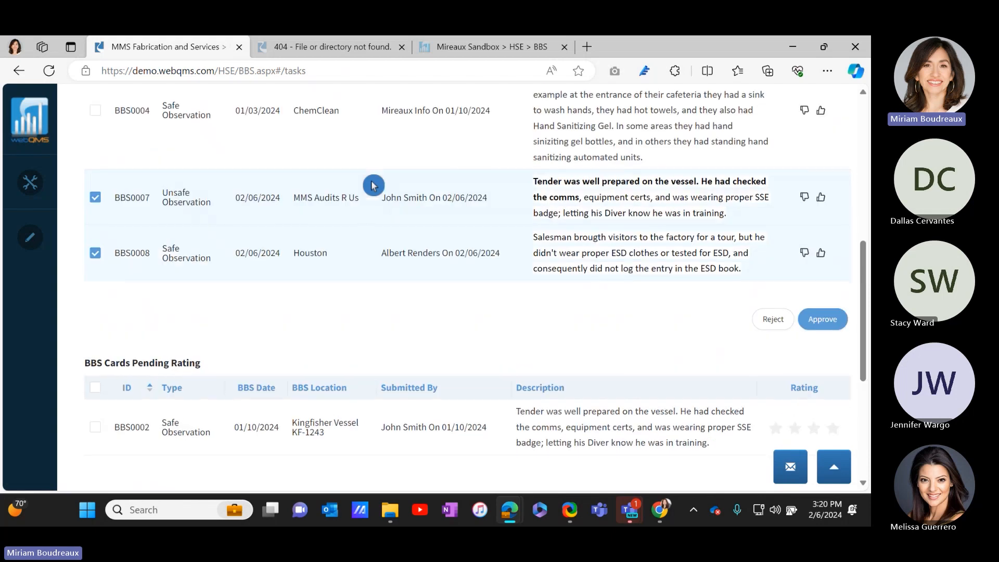
{"action": "left_click", "coordinate": [823, 319]}
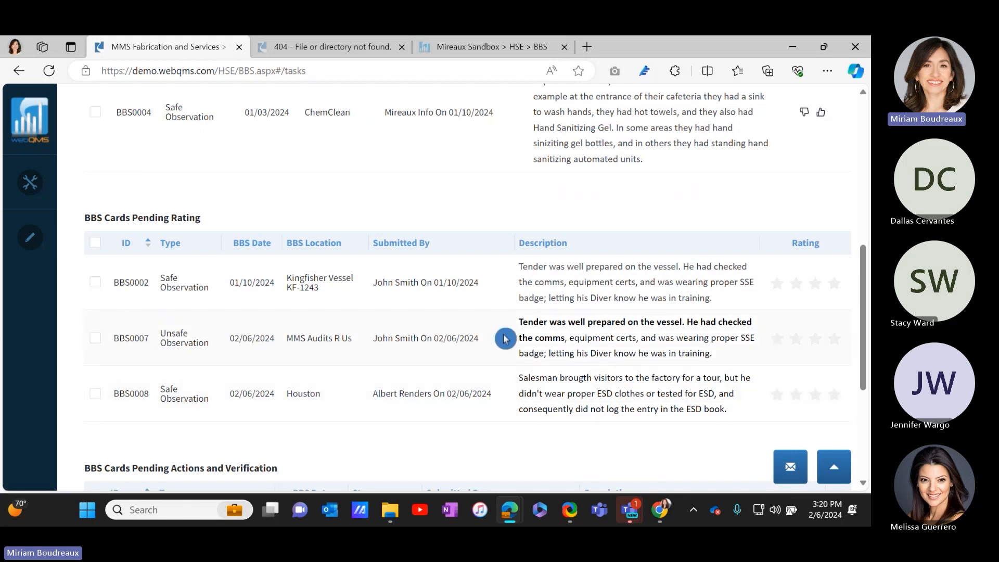
Select BBS0007 and BBS0008 among the cards pending rating and give BBS0007 a three-star rating
{"action": "left_click", "coordinate": [821, 342]}
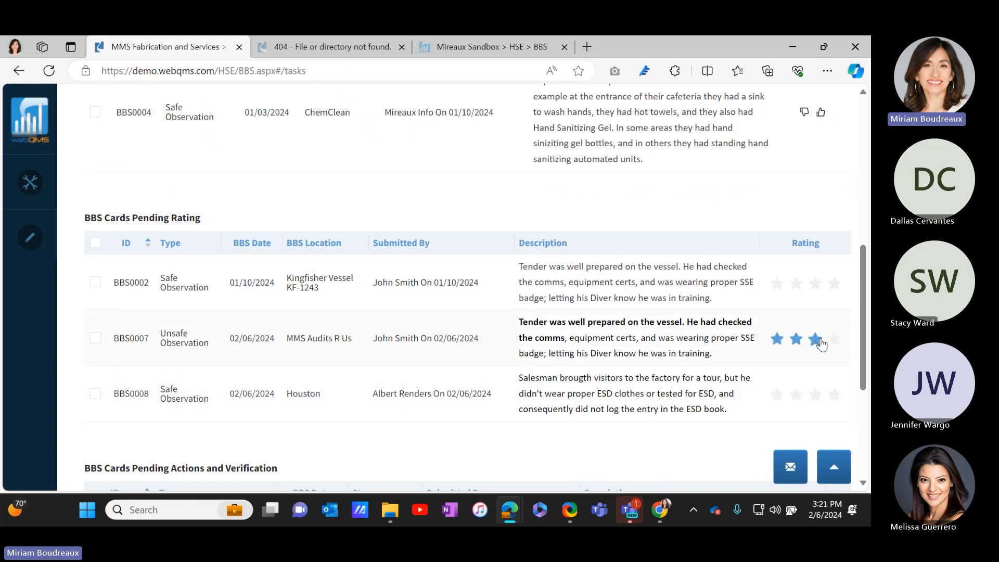
{"action": "left_click", "coordinate": [113, 341]}
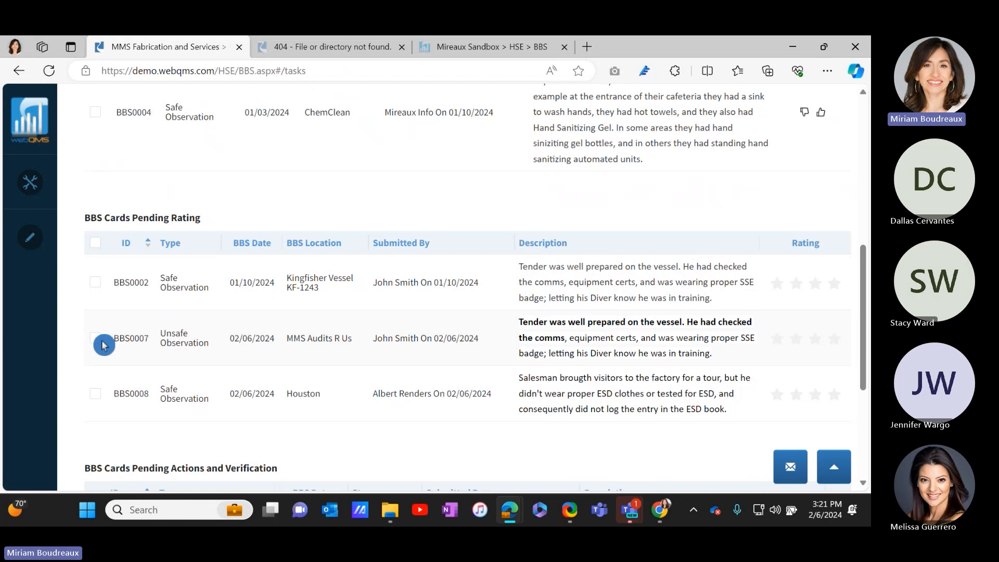
{"action": "left_click", "coordinate": [95, 395]}
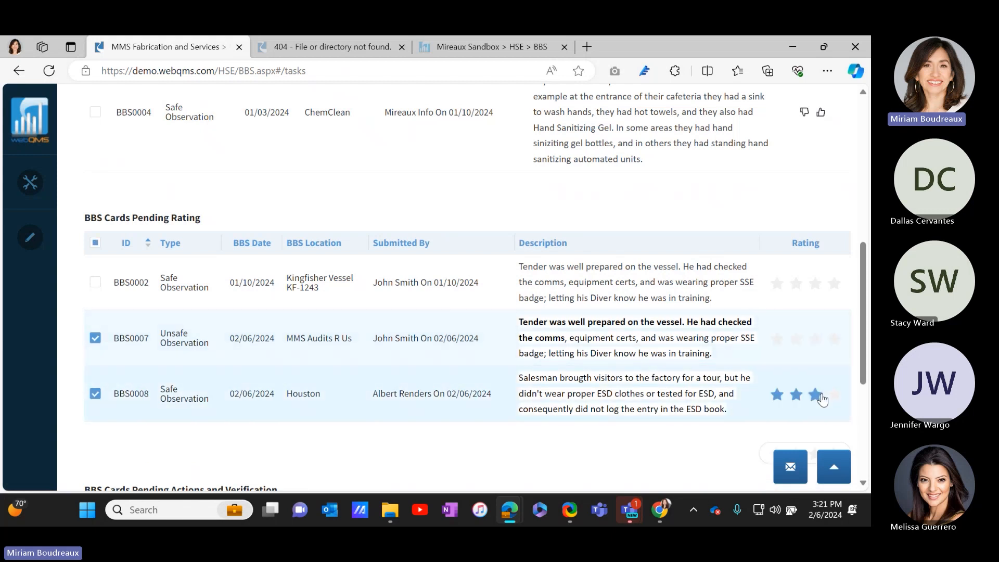
{"action": "left_click", "coordinate": [820, 341]}
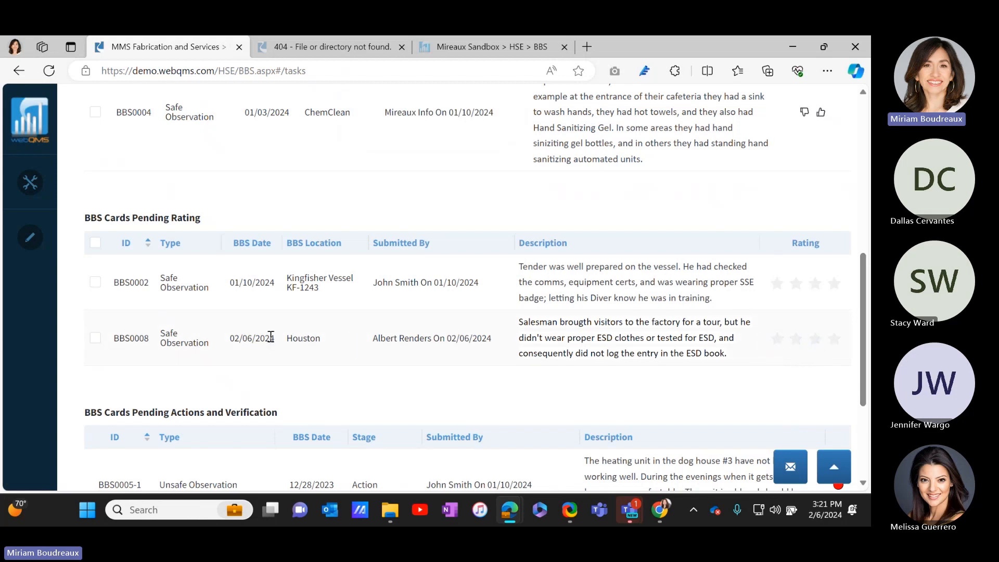
Return from My Tasks to the card submissions list and open the detail view of card BBS0008
{"action": "scroll", "coordinate": [201, 341], "scroll_direction": "up", "scroll_amount": 8}
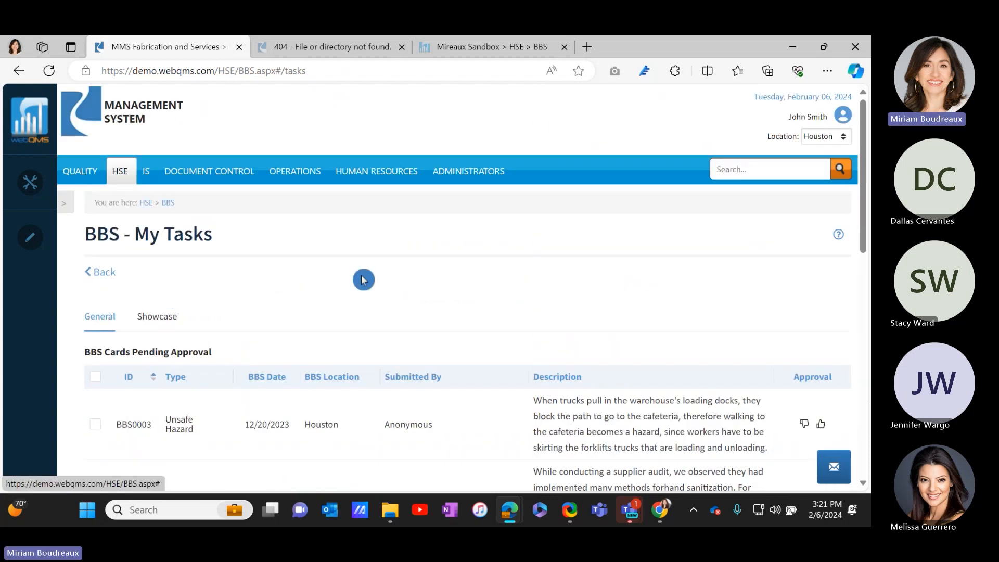
{"action": "scroll", "coordinate": [363, 279], "scroll_direction": "down", "scroll_amount": 6}
{"action": "scroll", "coordinate": [69, 139], "scroll_direction": "up", "scroll_amount": 7}
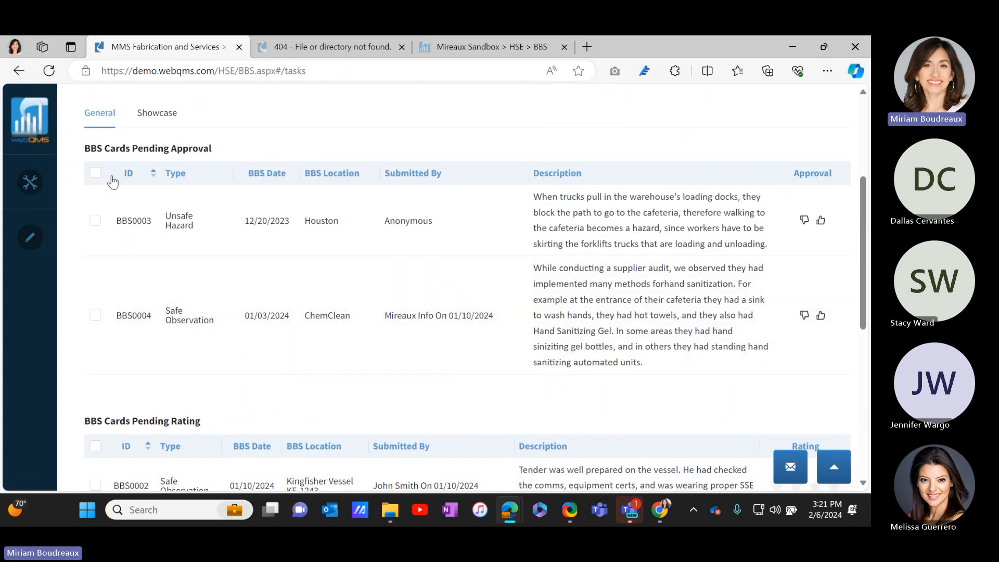
{"action": "left_click", "coordinate": [99, 271]}
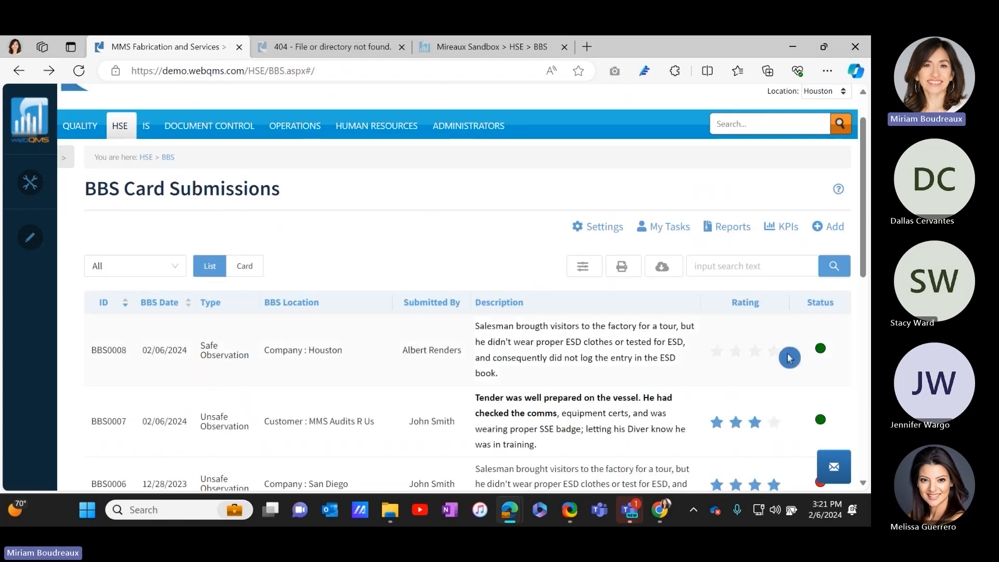
{"action": "left_click", "coordinate": [378, 358]}
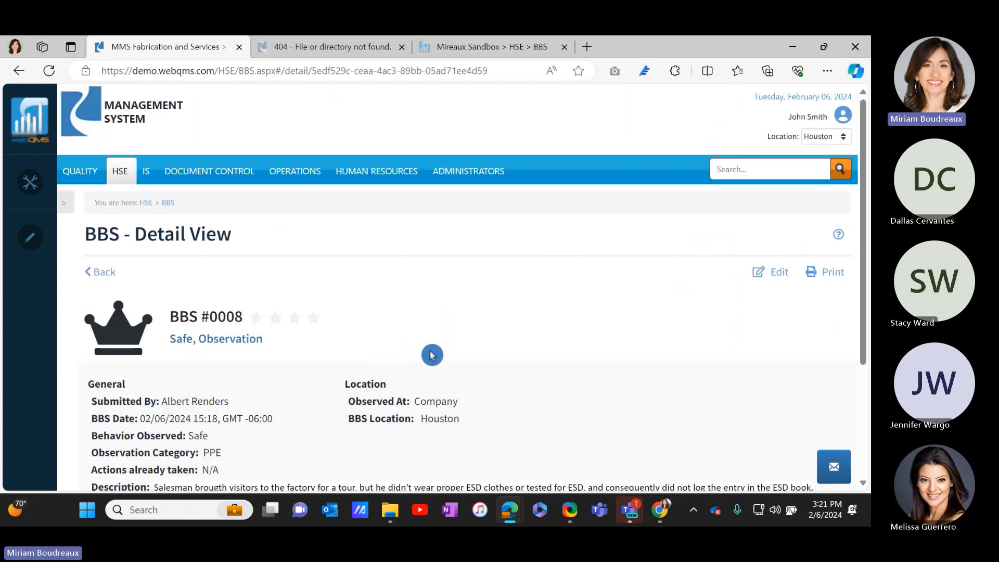
{"action": "scroll", "coordinate": [433, 358], "scroll_direction": "down", "scroll_amount": 3}
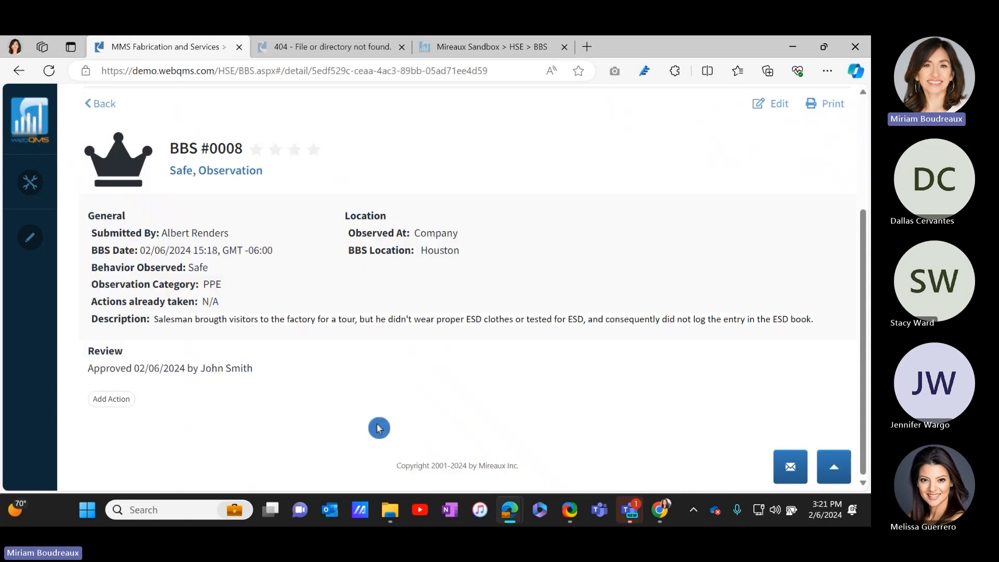
Rate card BBS0008 four stars and return to the card submissions list
{"action": "left_click", "coordinate": [294, 150]}
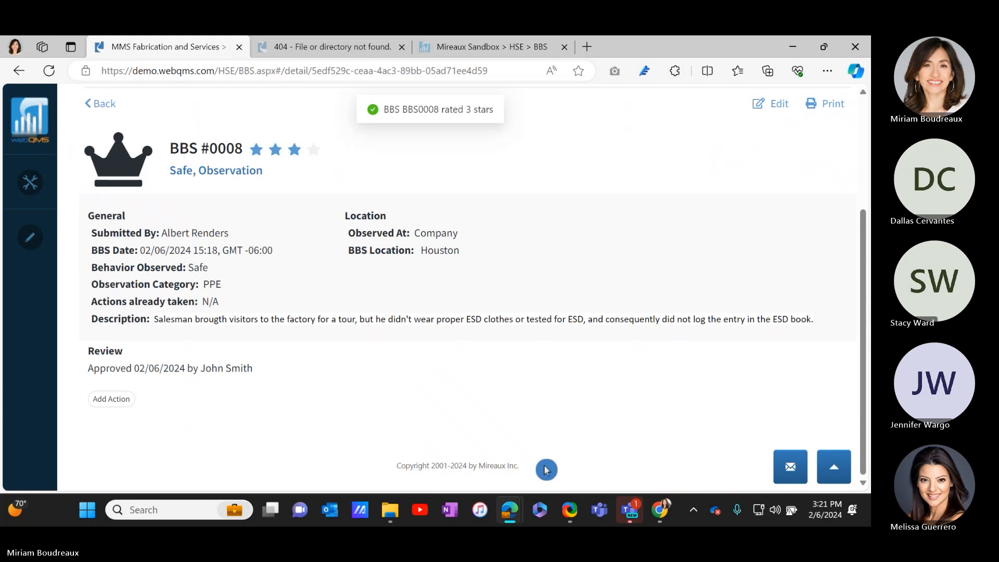
{"action": "left_click", "coordinate": [314, 147]}
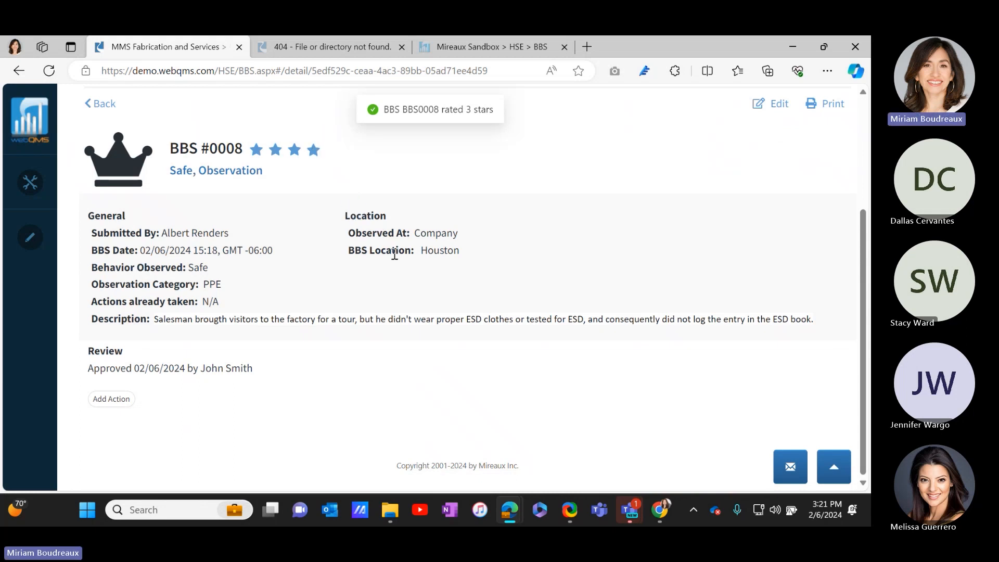
{"action": "left_click", "coordinate": [101, 106]}
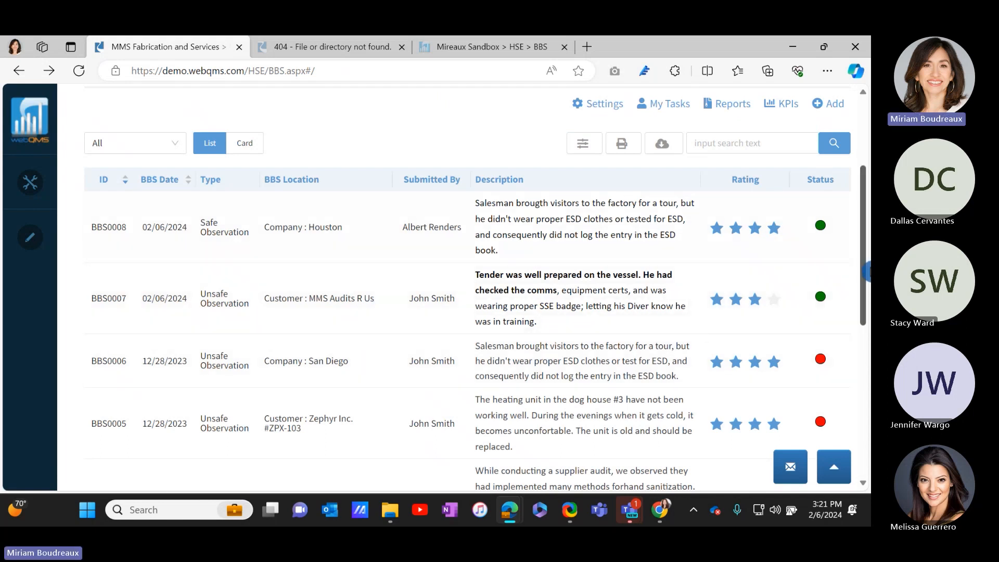
Reopen card BBS0008 and start an action described as "Review with the Salesman the reason for his behavior and not adhering to the protocols."
{"action": "scroll", "coordinate": [866, 242], "scroll_direction": "up", "scroll_amount": 2}
{"action": "scroll", "coordinate": [866, 242], "scroll_direction": "up", "scroll_amount": 1}
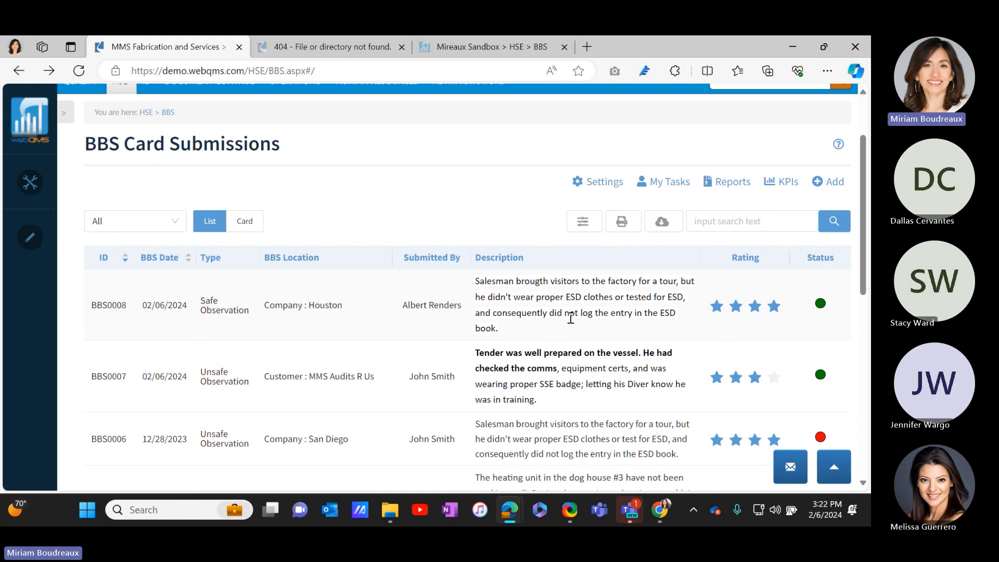
{"action": "left_click", "coordinate": [419, 320]}
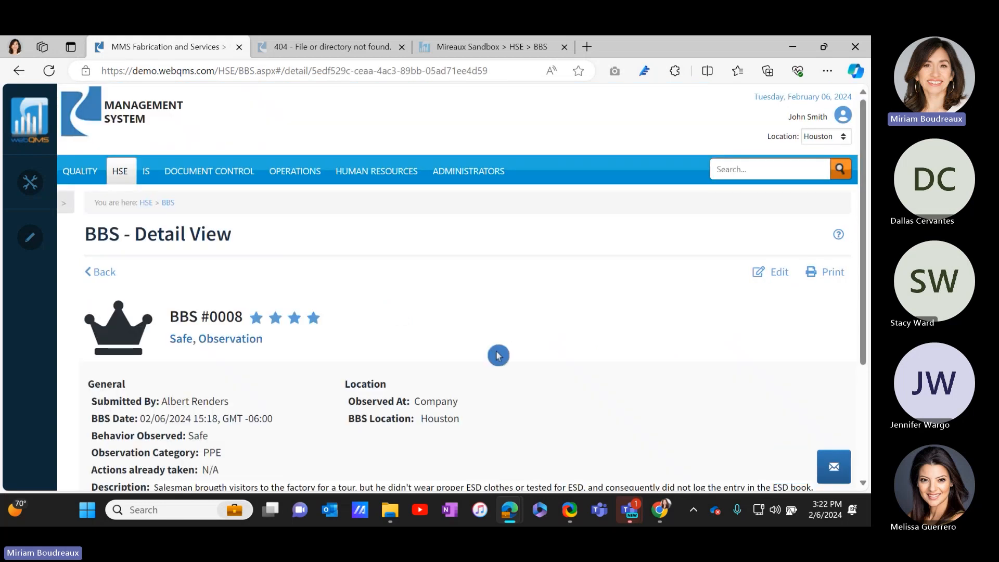
{"action": "scroll", "coordinate": [498, 355], "scroll_direction": "down", "scroll_amount": 3}
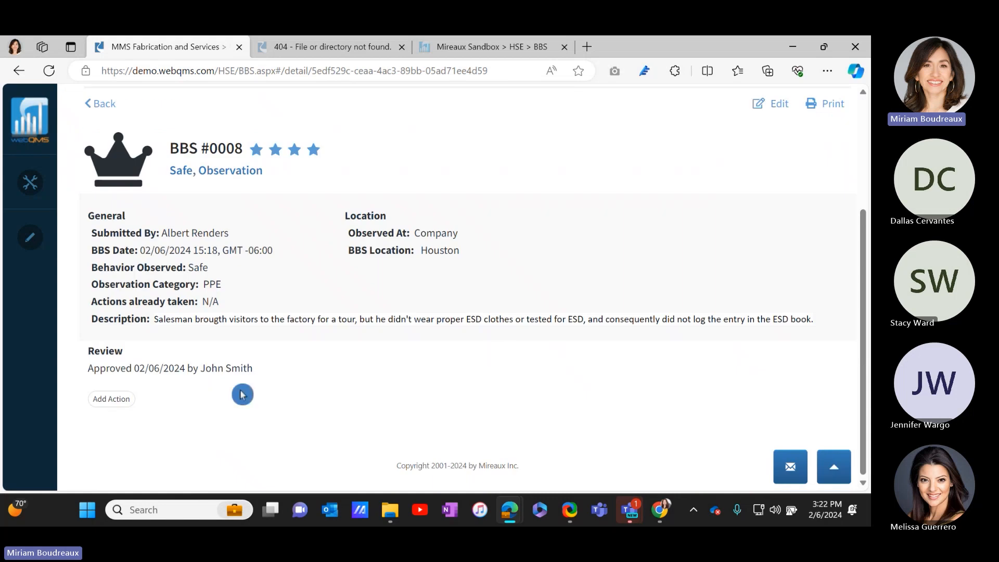
{"action": "left_click", "coordinate": [110, 399]}
{"action": "left_click", "coordinate": [345, 257]}
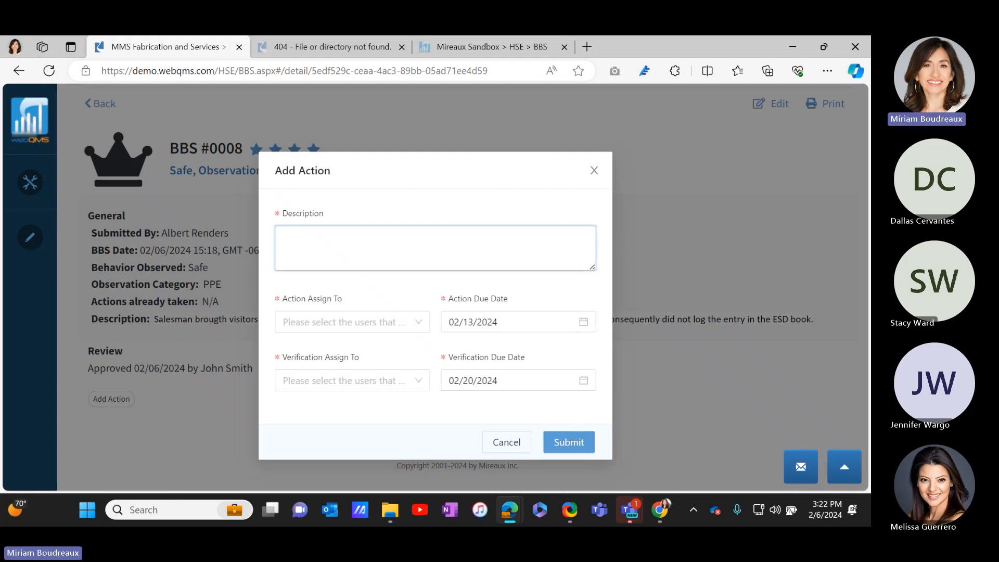
{"action": "key", "text": "alt+Tab"}
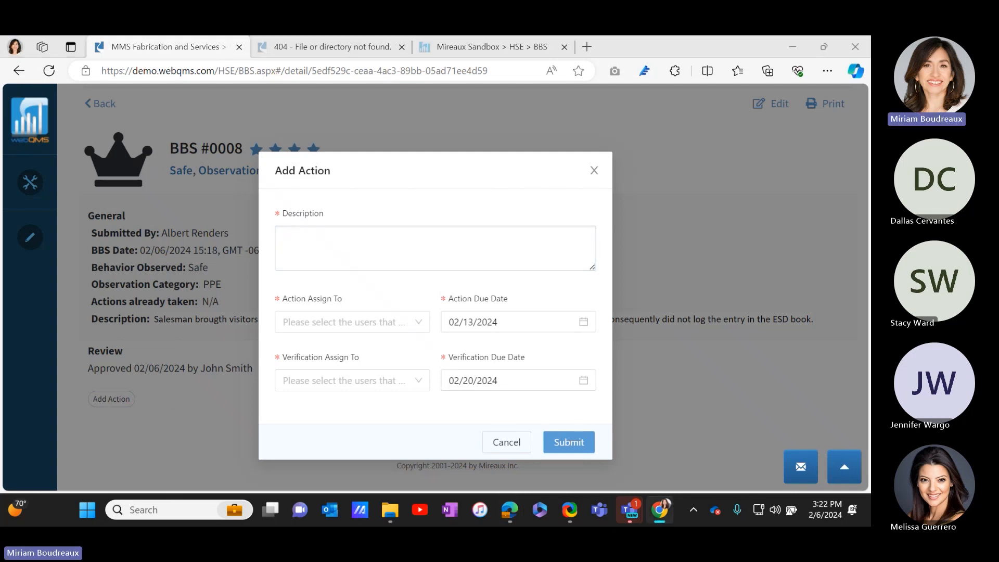
{"action": "key", "text": "alt+Tab"}
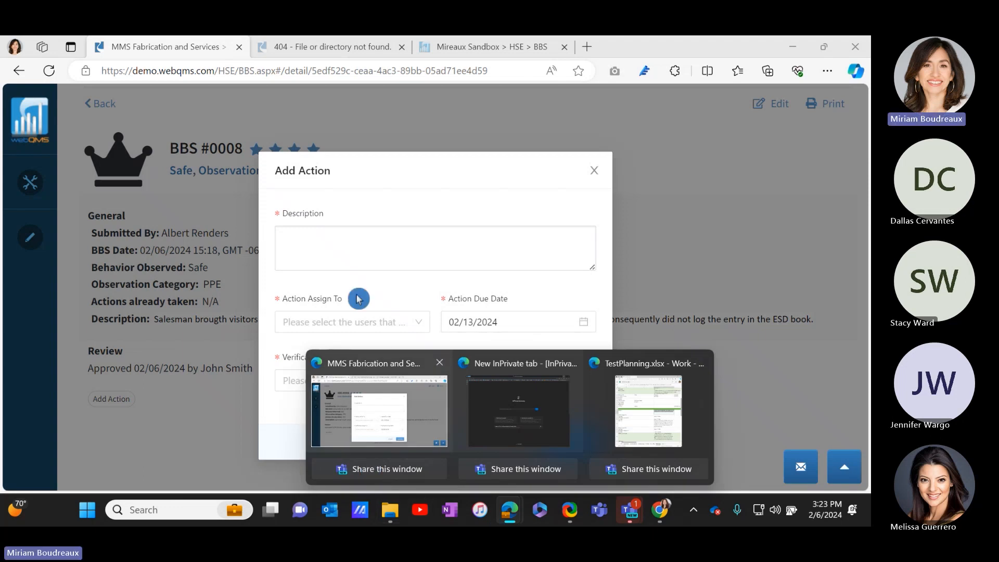
{"action": "left_click", "coordinate": [354, 248]}
{"action": "type", "text": "Review with the Salesman the reason for his behavior and not adhering to the protocols."}
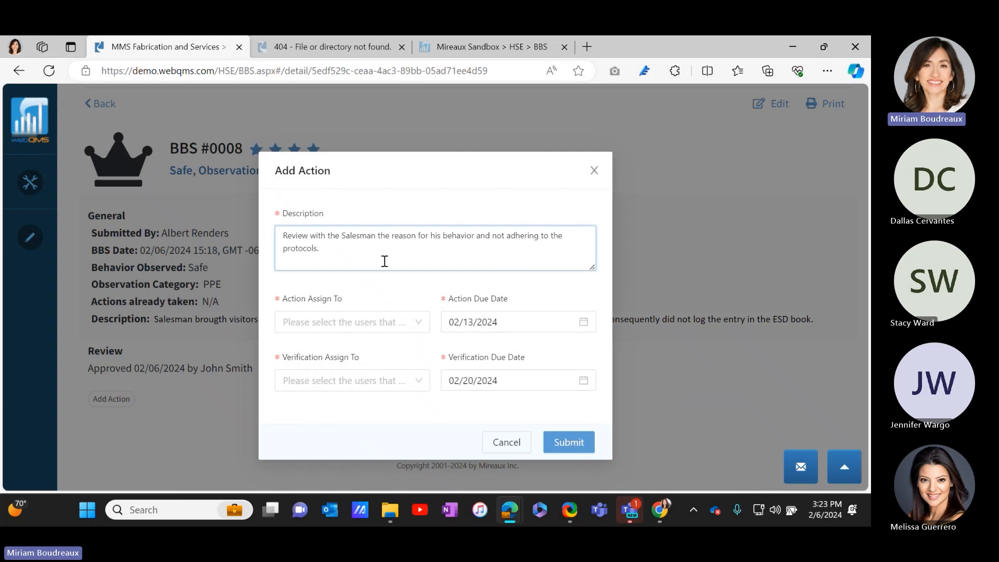
Assign the action to the fourth listed user and its verification to the second listed user, and submit it
{"action": "left_click", "coordinate": [377, 330]}
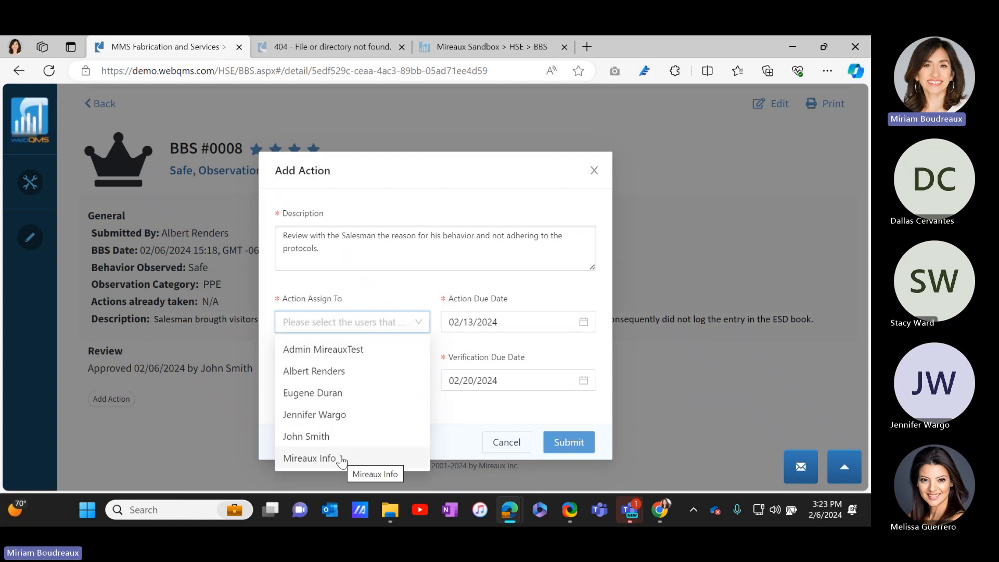
{"action": "left_click", "coordinate": [343, 422]}
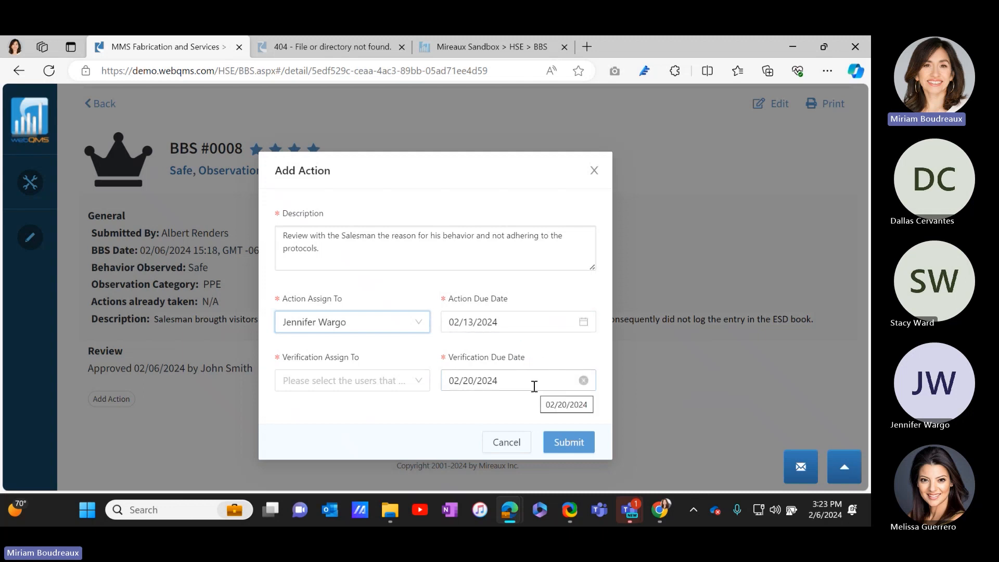
{"action": "left_click", "coordinate": [370, 385]}
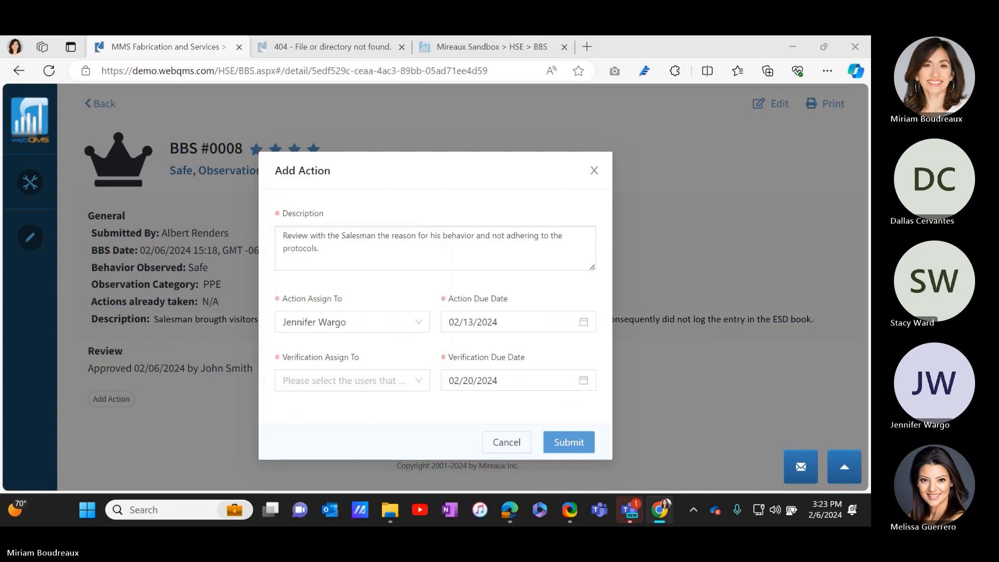
{"action": "left_click", "coordinate": [361, 385]}
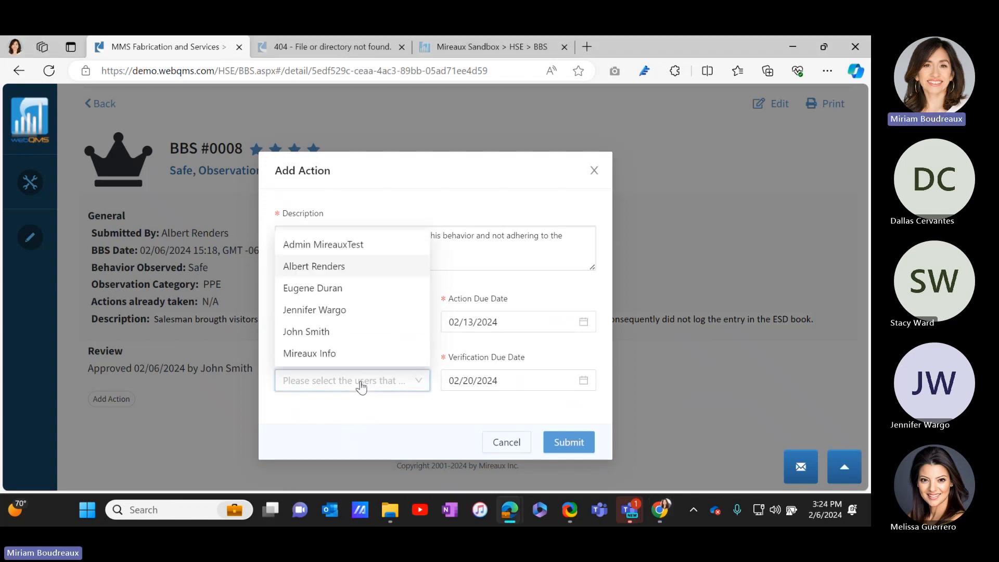
{"action": "left_click", "coordinate": [361, 264]}
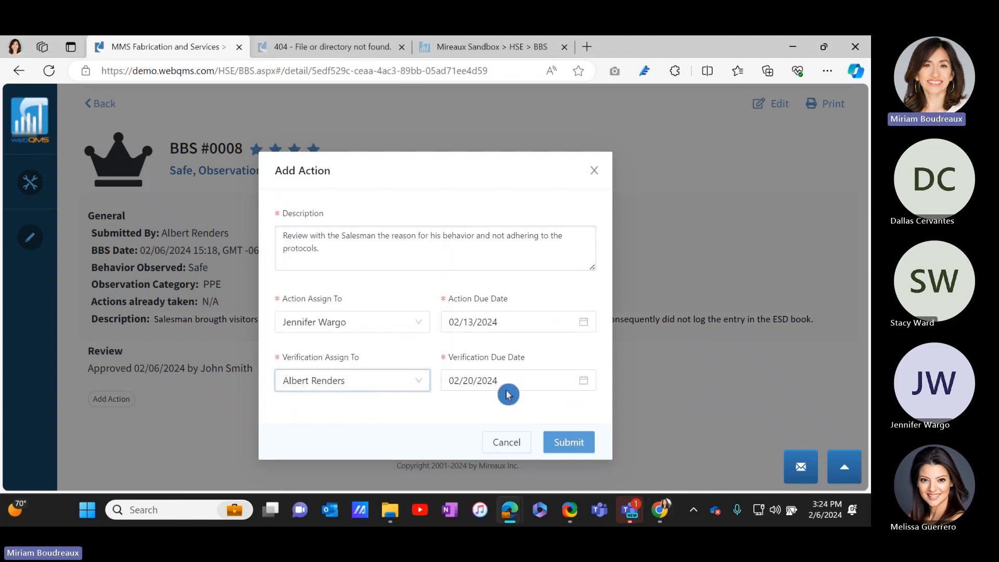
{"action": "left_click", "coordinate": [562, 447]}
{"action": "left_click", "coordinate": [562, 447]}
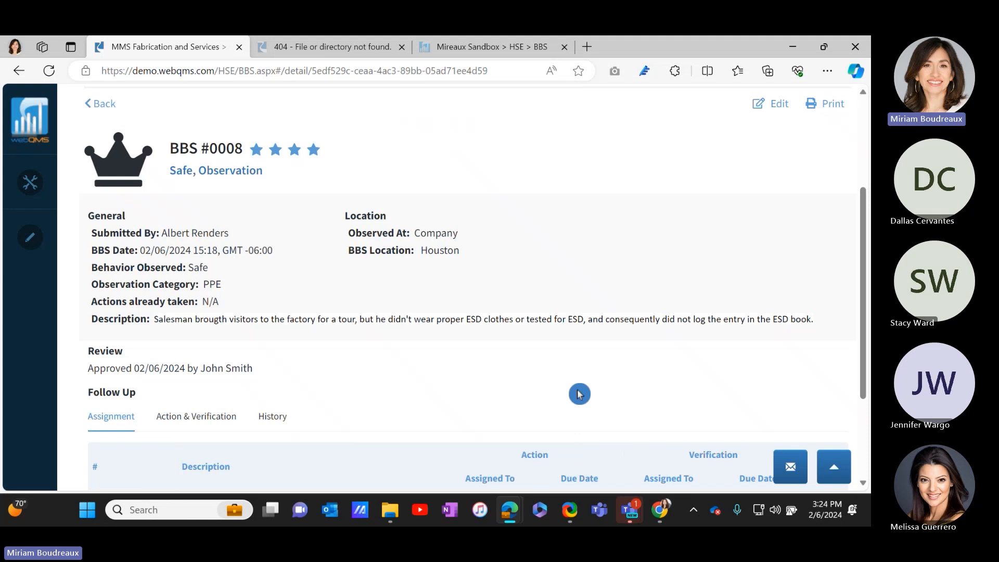
Start a second action describing training for all Salesmen on the shop floor visiting protocol: proper gown, ESD shoe covers, ESD test and signing the book
{"action": "scroll", "coordinate": [542, 385], "scroll_direction": "down", "scroll_amount": 3}
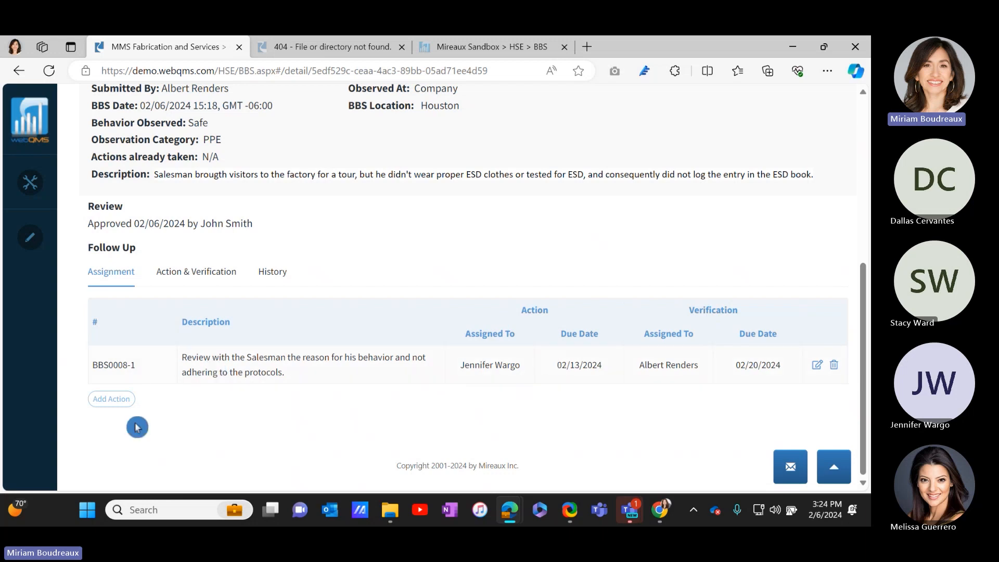
{"action": "left_click", "coordinate": [106, 403]}
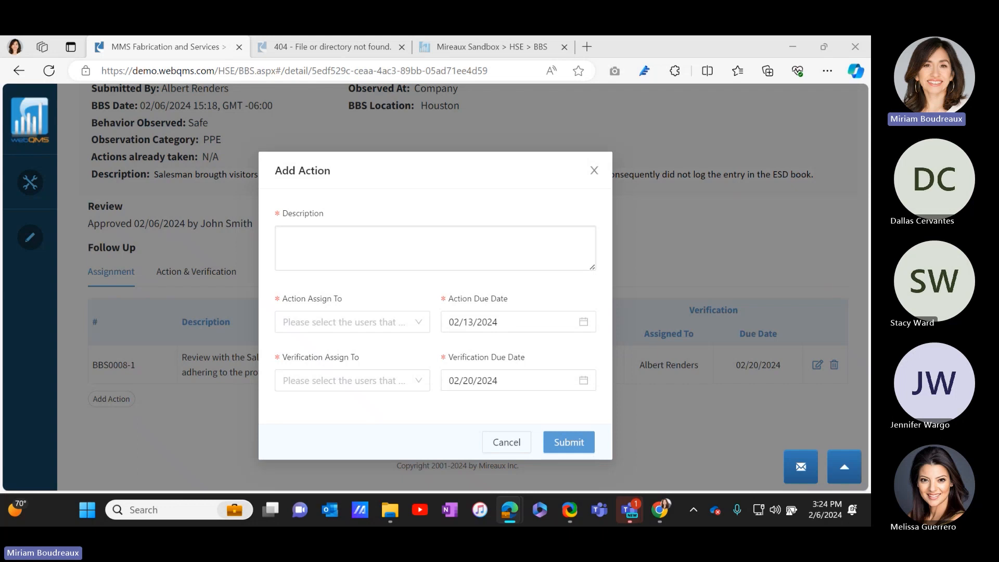
{"action": "left_click", "coordinate": [397, 248]}
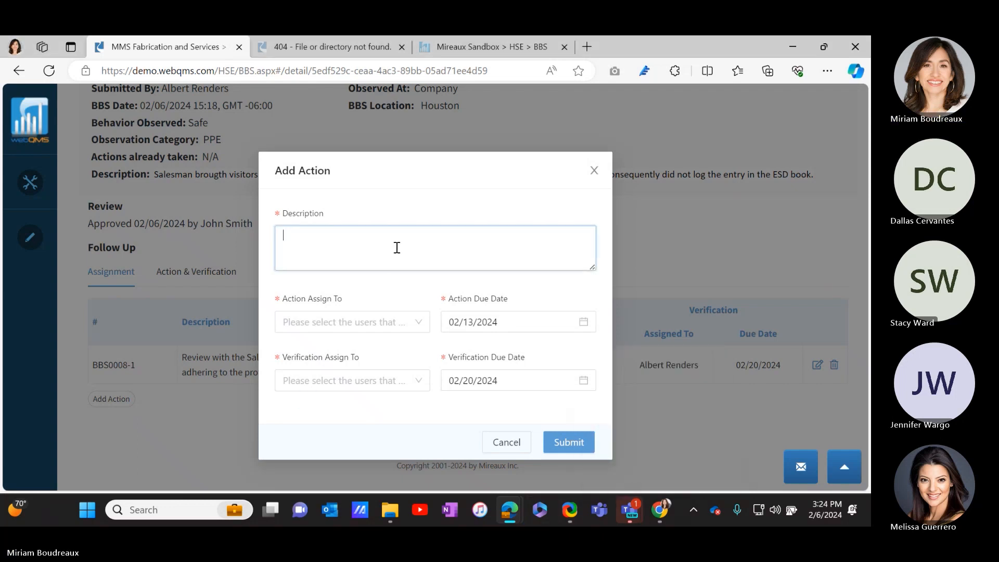
{"action": "type", "text": "Conduct a training for all  Salesmen on the correct protocol for visiting the shop floor, making sure that the proper gown is worn, ESD shoe covers are used, to test for ESD and sign the book."}
Assign the training action to the second listed user and its verification to the fifth listed user
{"action": "left_click", "coordinate": [402, 323]}
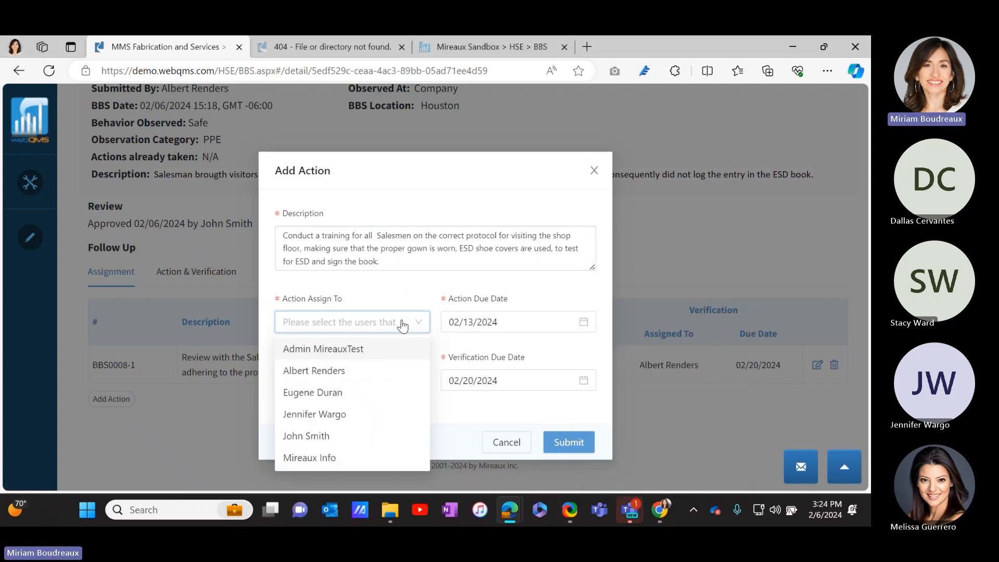
{"action": "left_click", "coordinate": [376, 372]}
{"action": "left_click", "coordinate": [378, 385]}
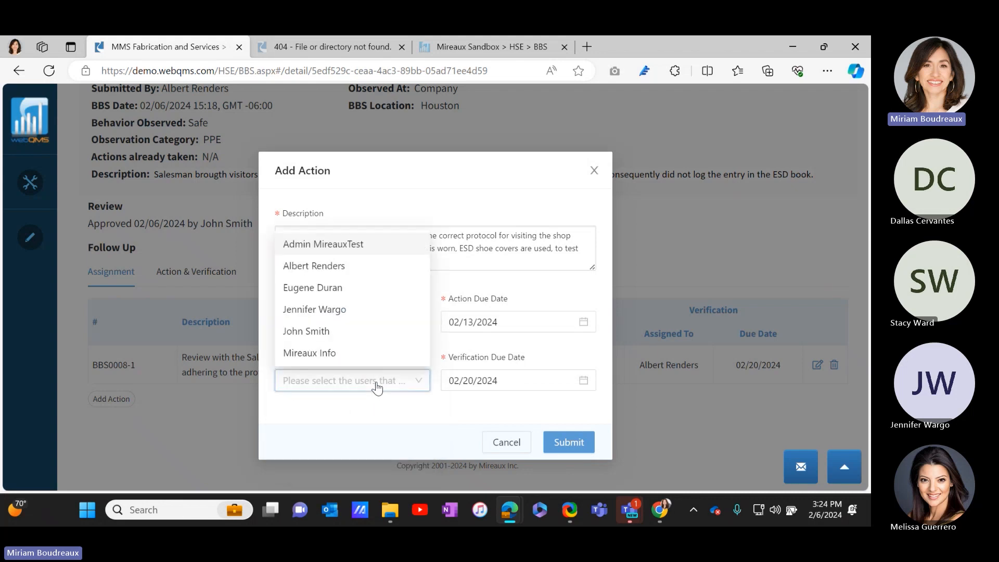
{"action": "left_click", "coordinate": [363, 331]}
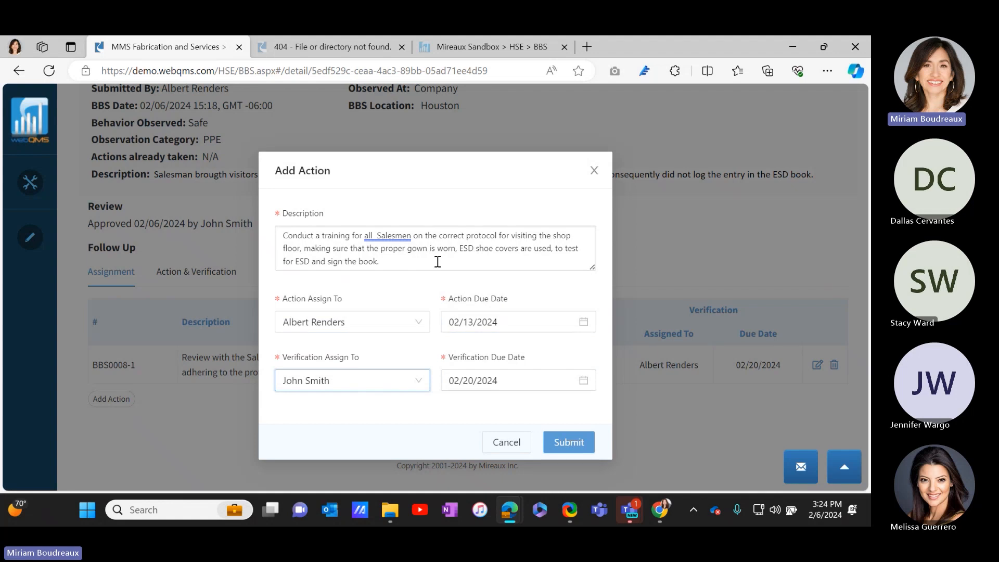
Correct the double space in "all Salesmen" in the action description and submit the action
{"action": "left_click", "coordinate": [380, 235]}
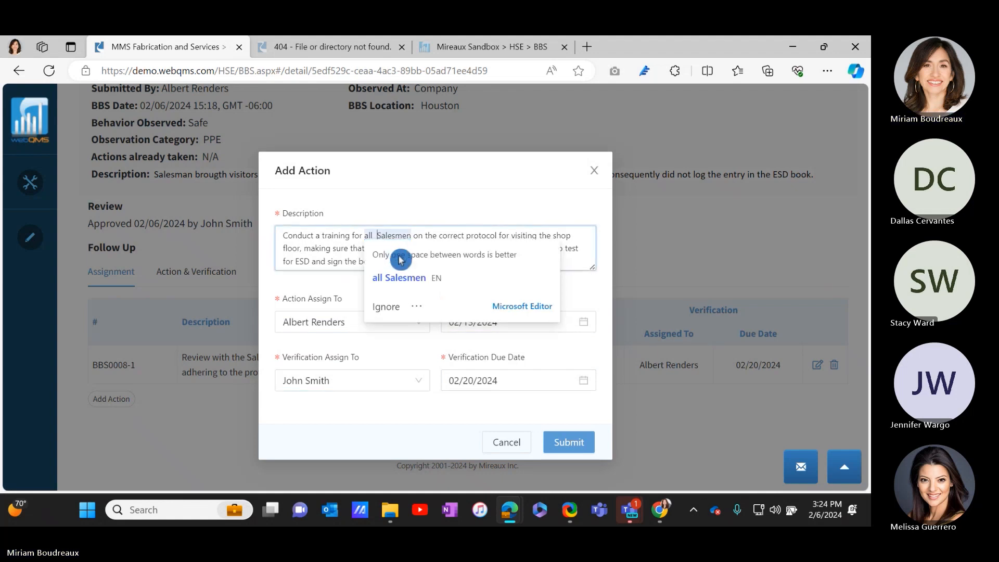
{"action": "left_click", "coordinate": [400, 259]}
{"action": "left_click", "coordinate": [566, 445]}
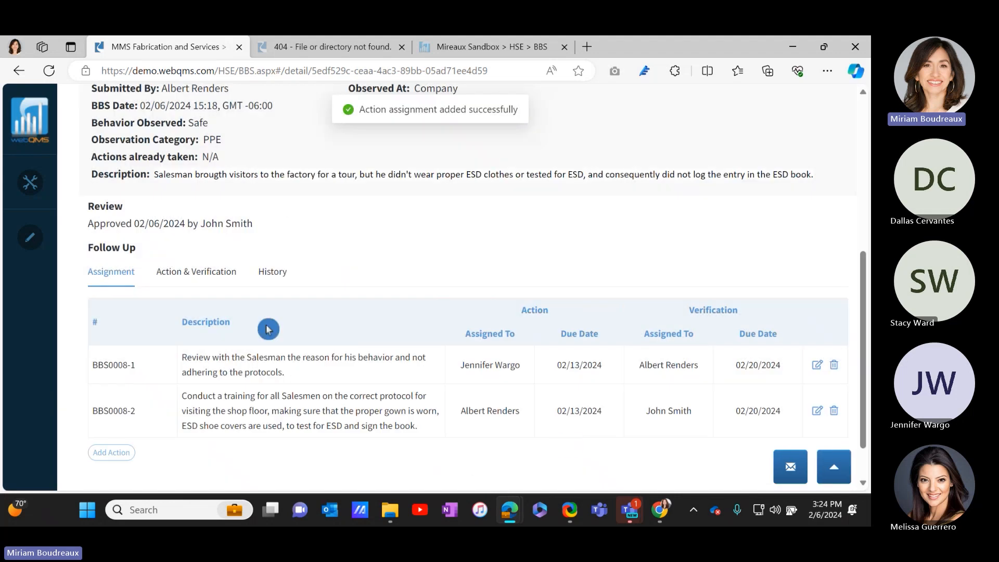
Return from the card details to the submissions list and open My Tasks to view the cards pending actions and verification
{"action": "scroll", "coordinate": [469, 281], "scroll_direction": "up", "scroll_amount": 3}
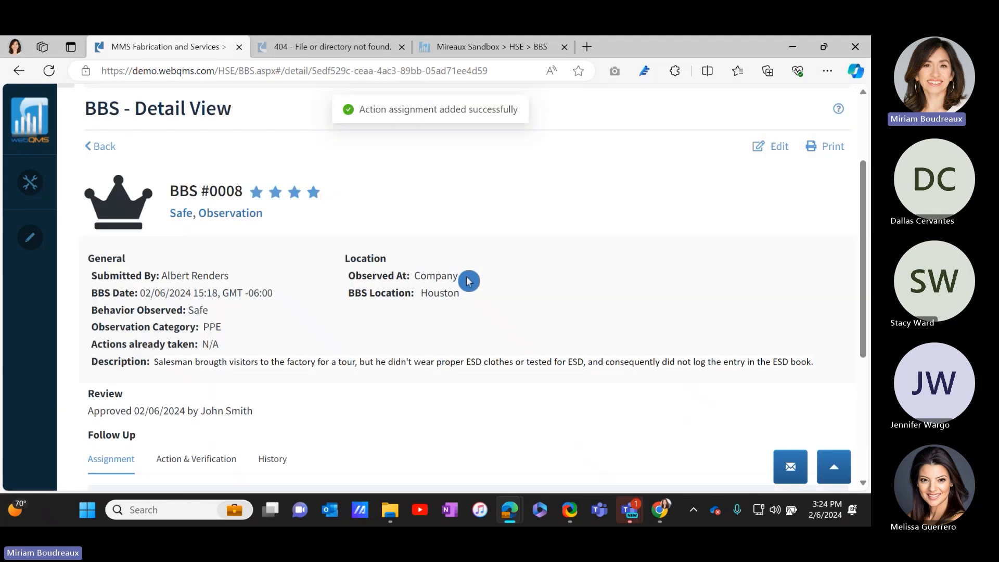
{"action": "scroll", "coordinate": [469, 281], "scroll_direction": "up", "scroll_amount": 1}
{"action": "scroll", "coordinate": [475, 339], "scroll_direction": "down", "scroll_amount": 3}
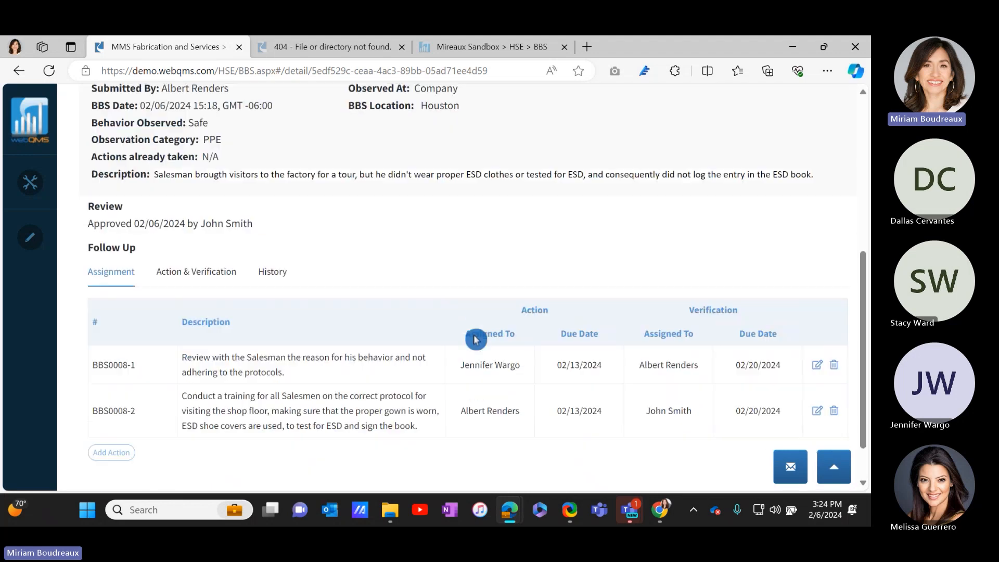
{"action": "scroll", "coordinate": [475, 336], "scroll_direction": "up", "scroll_amount": 3}
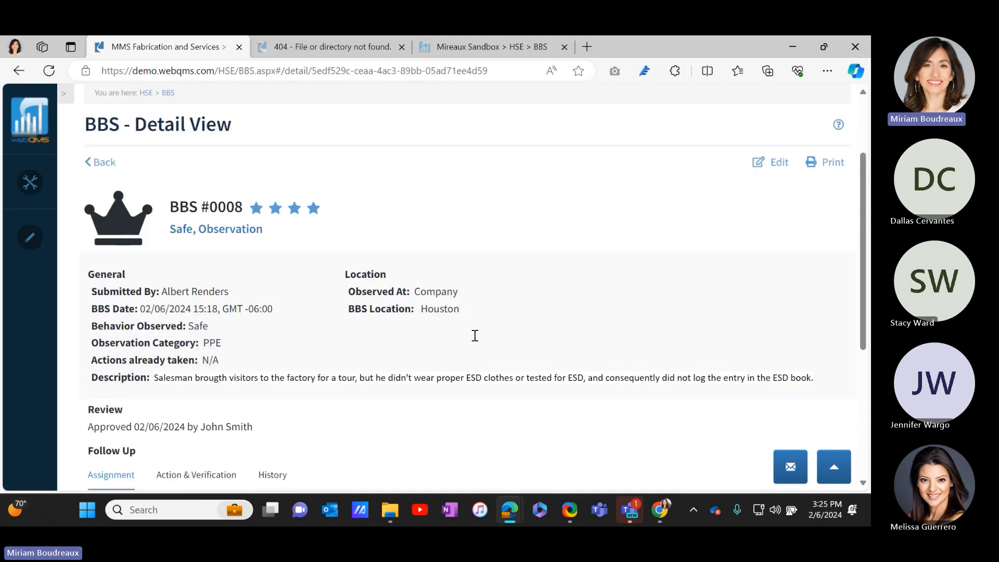
{"action": "left_click", "coordinate": [114, 165]}
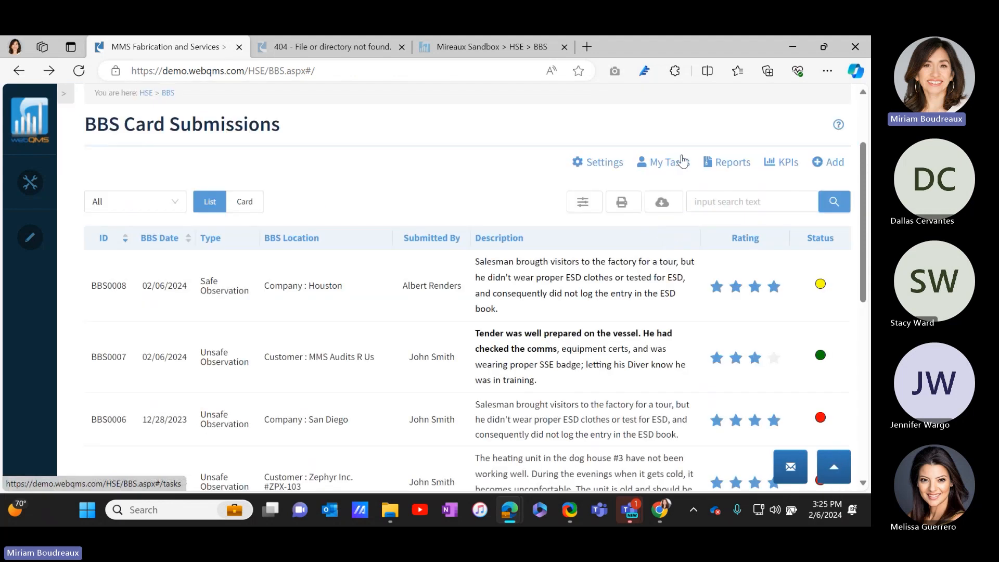
{"action": "left_click", "coordinate": [682, 162]}
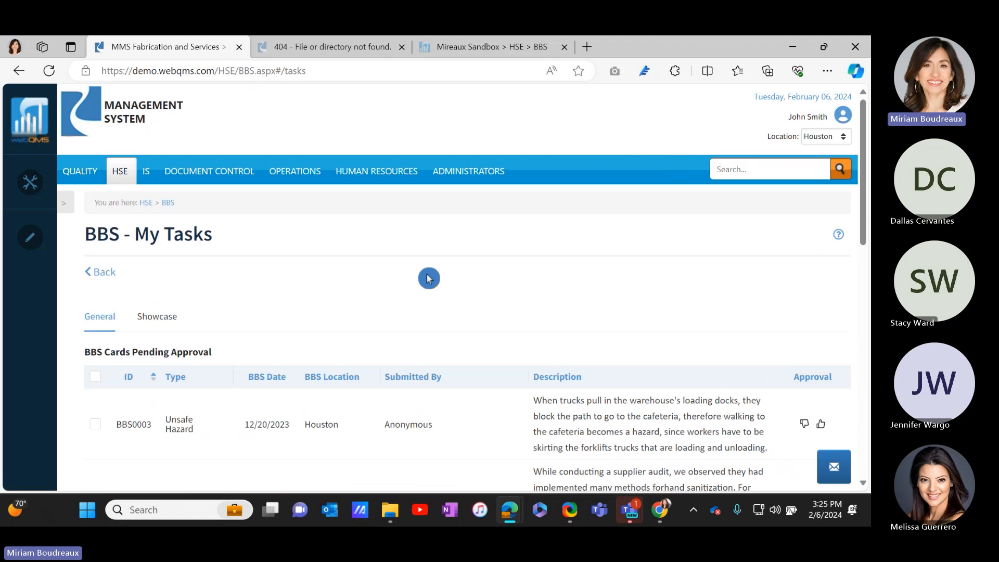
{"action": "scroll", "coordinate": [429, 278], "scroll_direction": "down", "scroll_amount": 10}
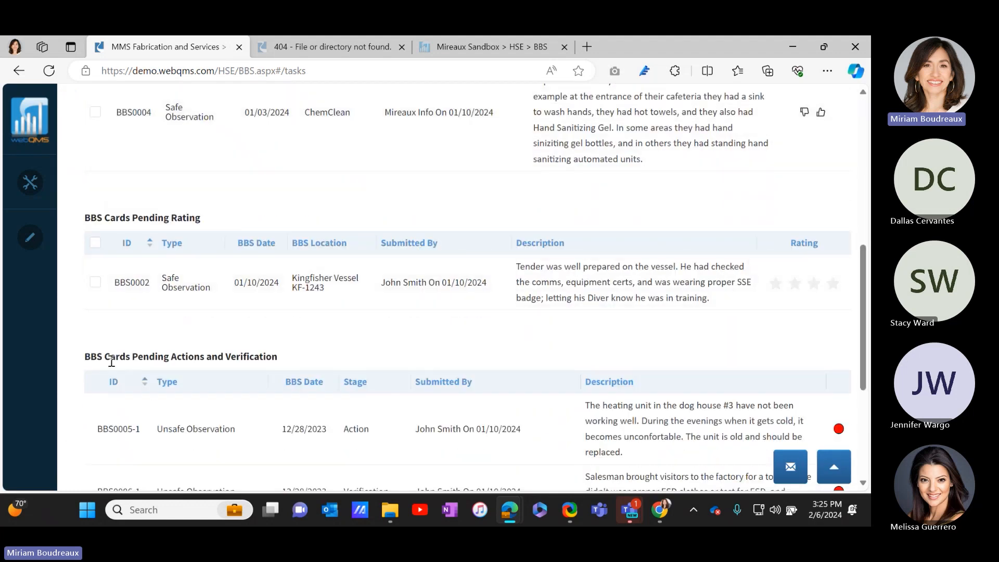
Check the BBS cards pending actions and verification, and read the BBS0008 follow-up action notification email in Gmail in Chrome
{"action": "scroll", "coordinate": [368, 339], "scroll_direction": "down", "scroll_amount": 4}
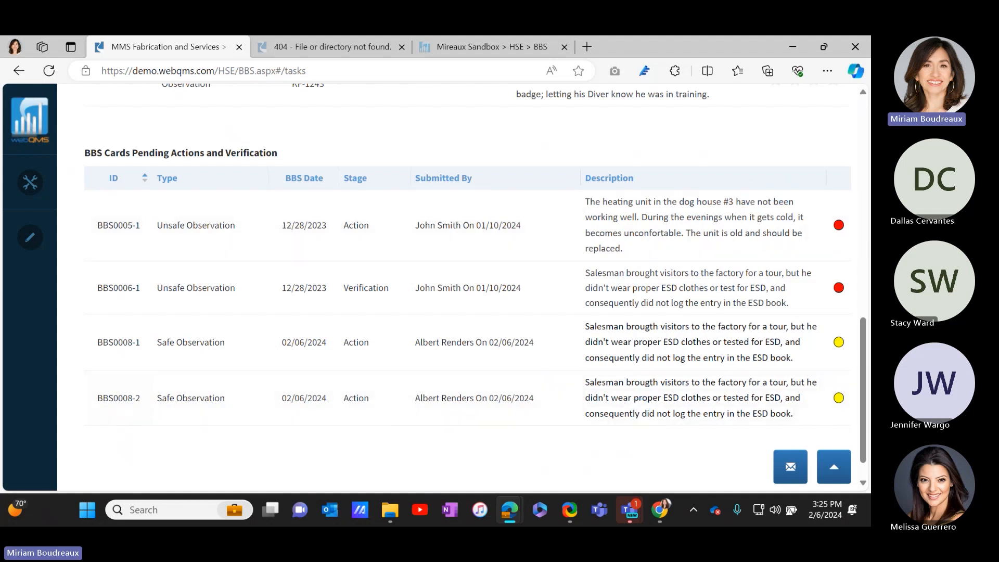
{"action": "key", "text": "alt+Tab"}
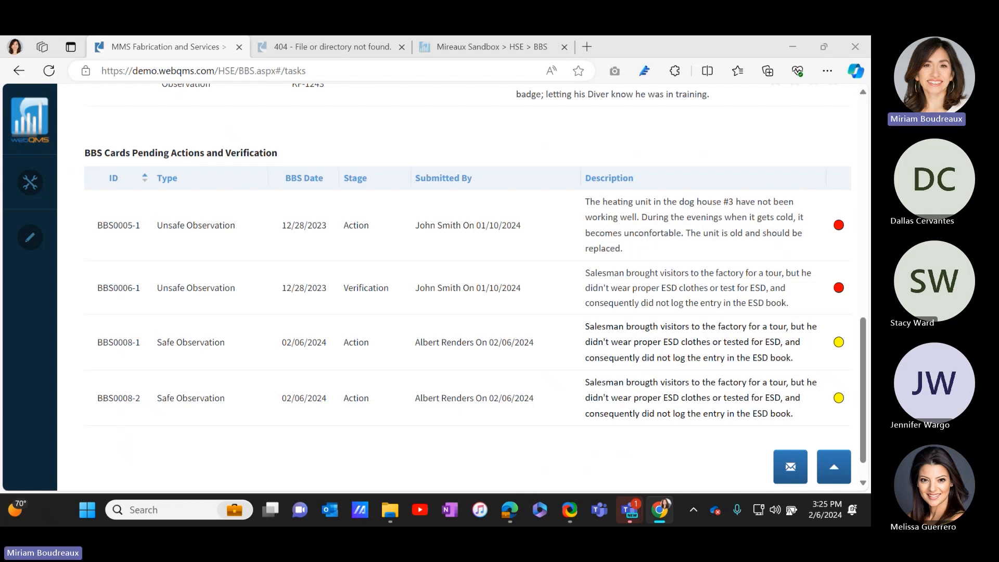
{"action": "left_click_drag", "start_coordinate": [870, 188], "coordinate": [580, 36]}
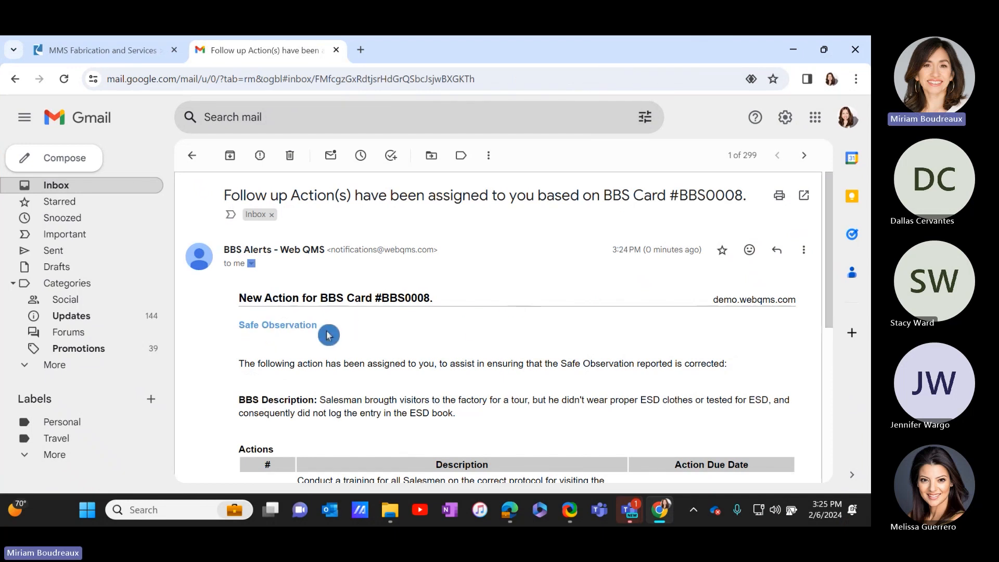
{"action": "scroll", "coordinate": [329, 336], "scroll_direction": "down", "scroll_amount": 4}
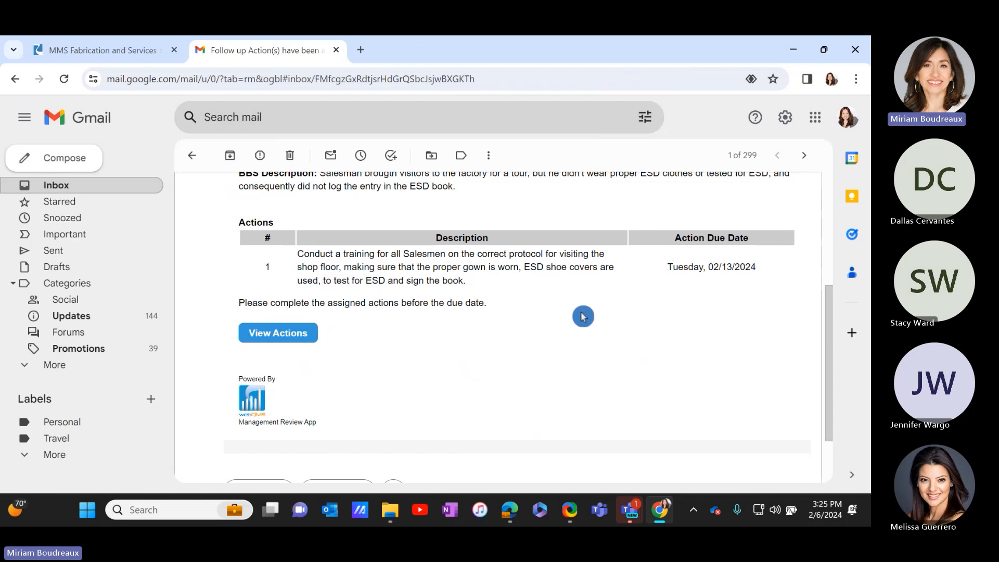
{"action": "left_click_drag", "start_coordinate": [546, 49], "coordinate": [871, 182]}
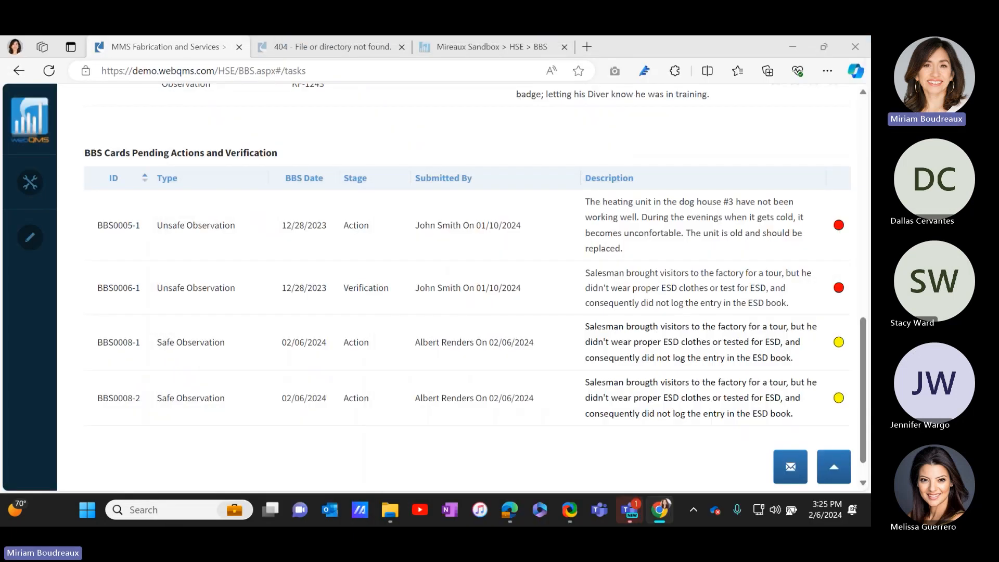
Open My Tasks in the other user's Chrome session to view the BBS cards pending actions and verification
{"action": "left_click_drag", "start_coordinate": [281, 525], "coordinate": [111, 36]}
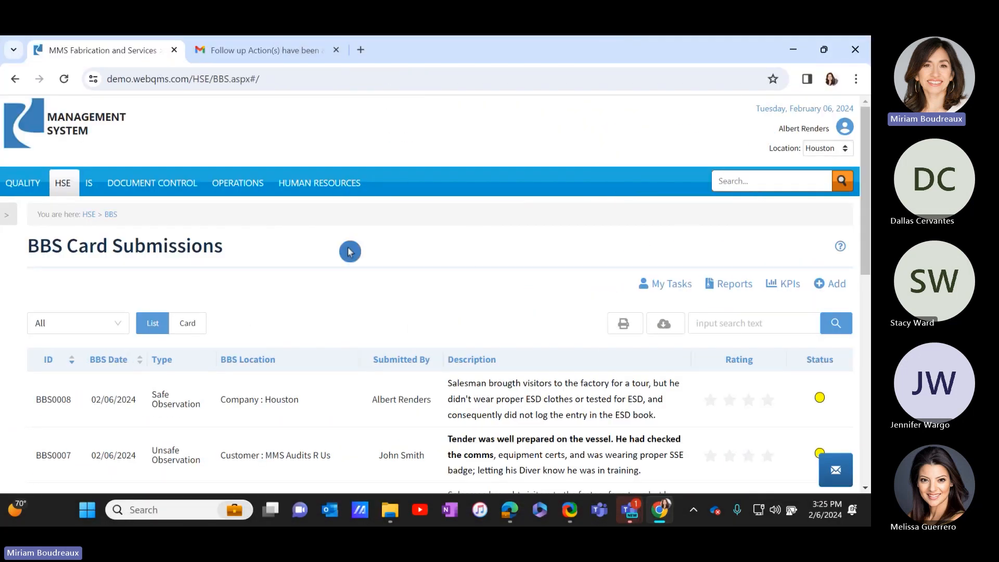
{"action": "left_click", "coordinate": [670, 284]}
{"action": "scroll", "coordinate": [352, 343], "scroll_direction": "down", "scroll_amount": 3}
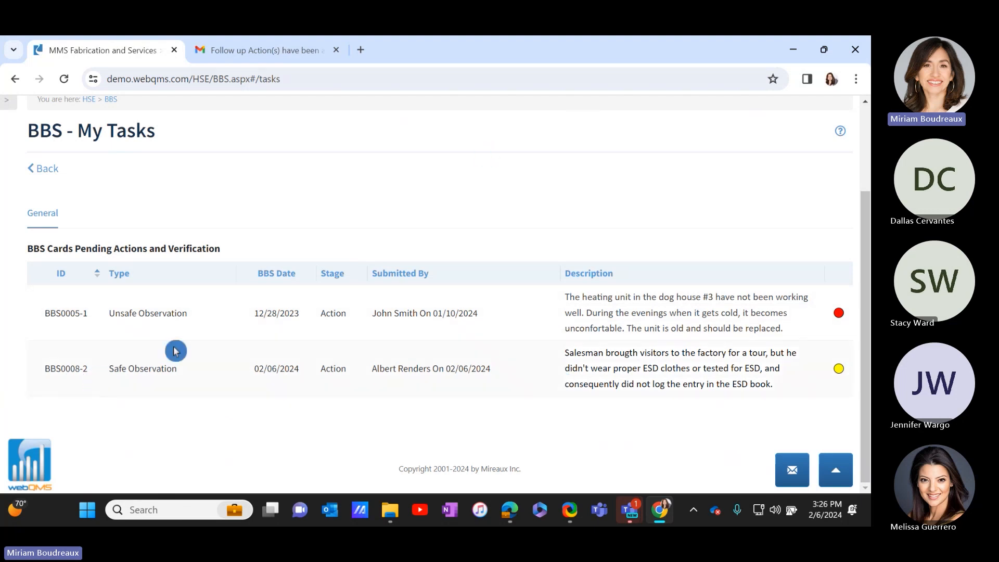
{"action": "double_click", "coordinate": [599, 61]}
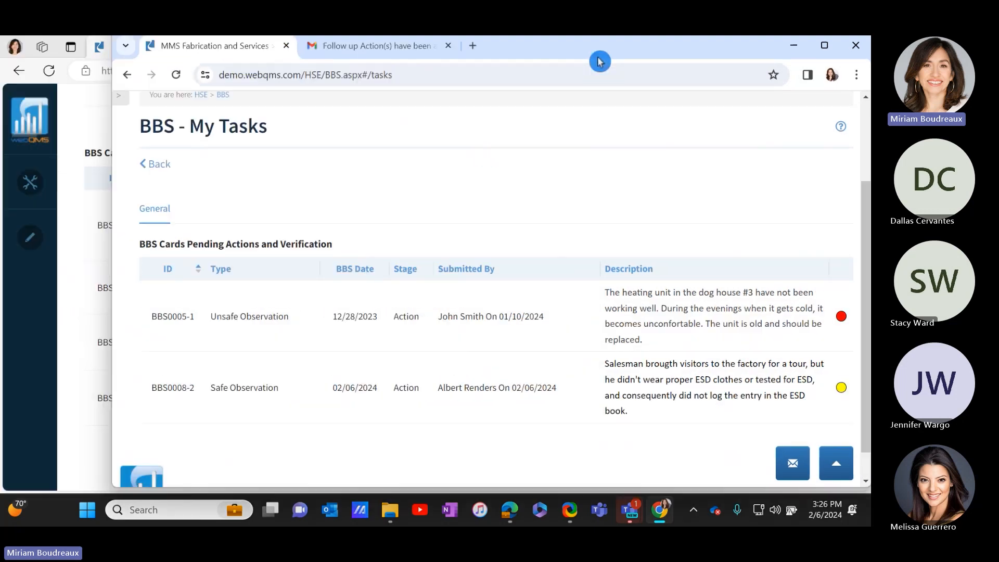
{"action": "left_click_drag", "start_coordinate": [600, 61], "coordinate": [870, 62]}
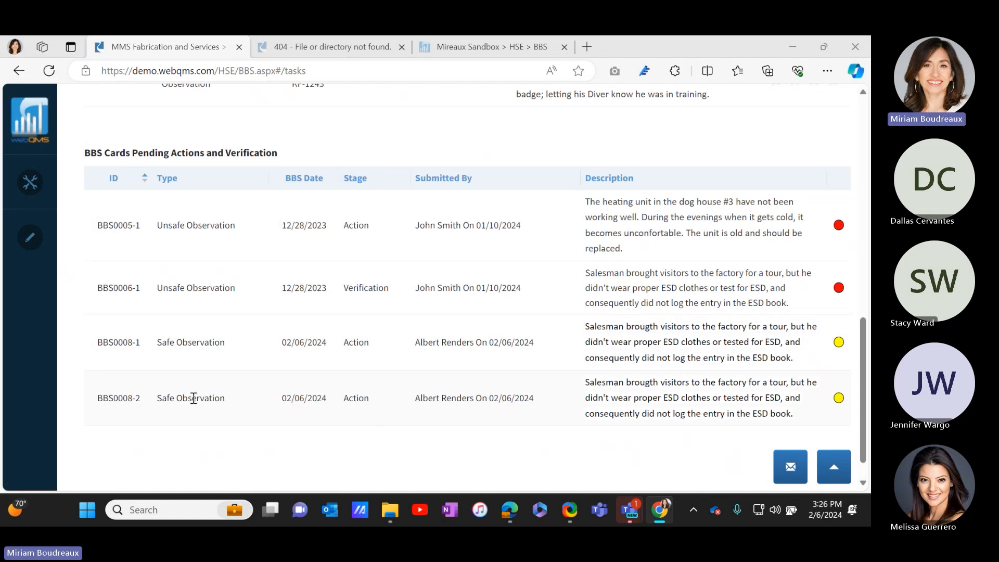
Open card BBS0008-1 from the pending tasks in Edge and review its follow-up actions and history
{"action": "left_click", "coordinate": [208, 343]}
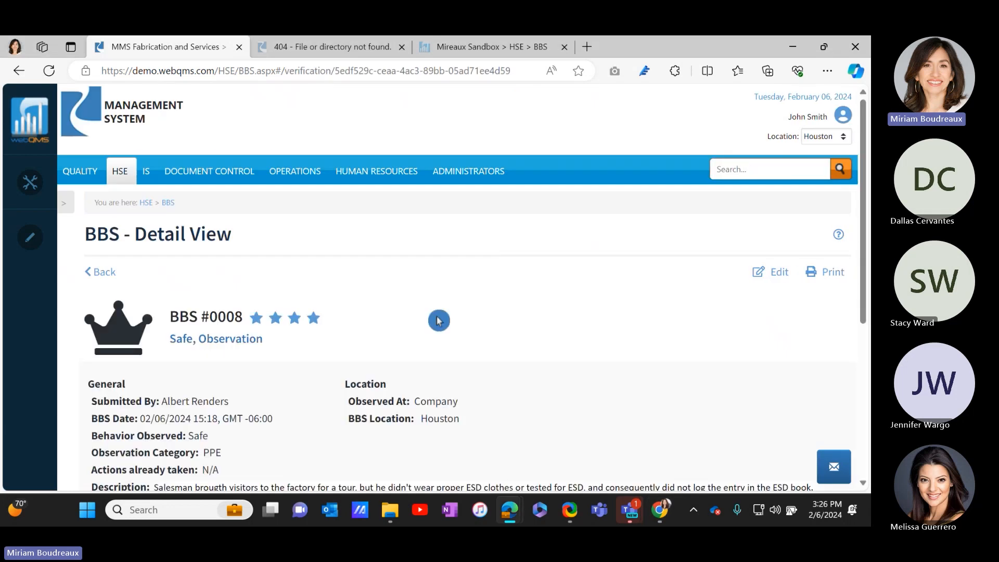
{"action": "scroll", "coordinate": [438, 320], "scroll_direction": "down", "scroll_amount": 5}
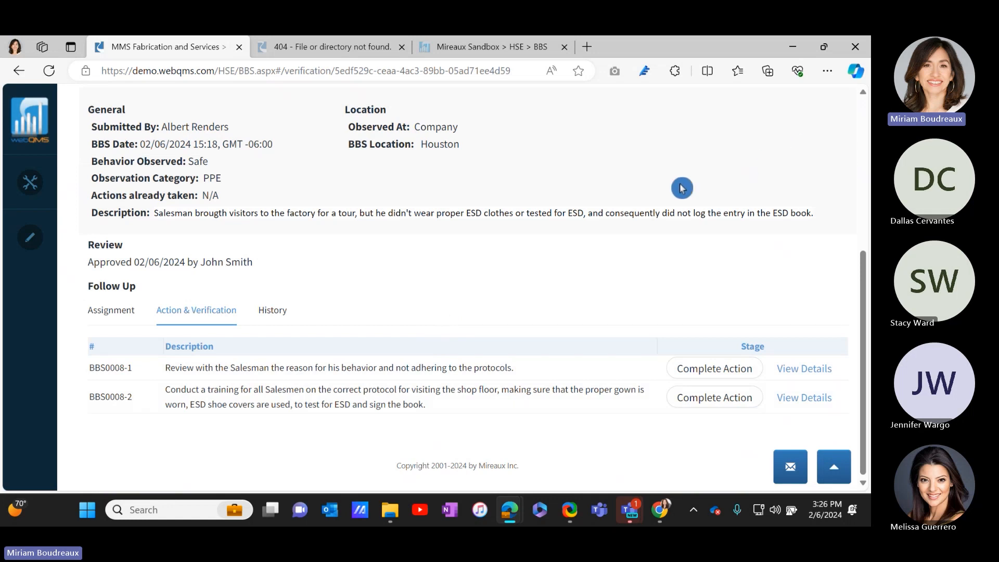
{"action": "left_click", "coordinate": [272, 310]}
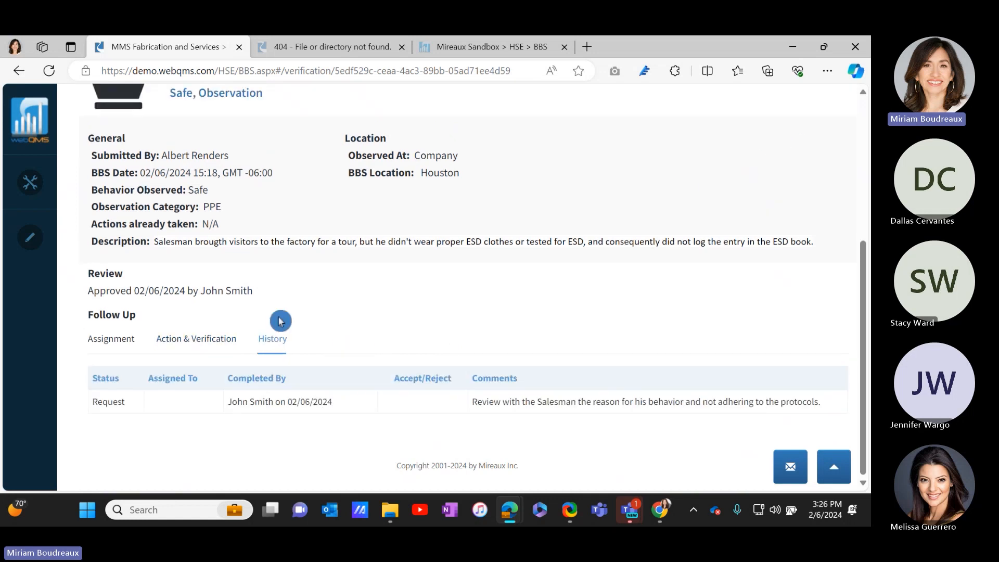
{"action": "left_click", "coordinate": [235, 357]}
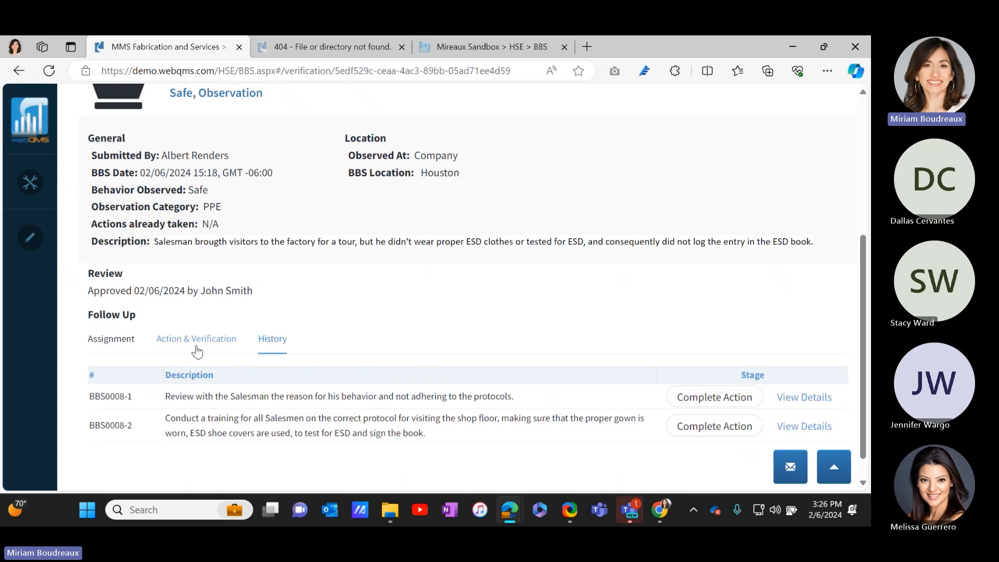
{"action": "left_click", "coordinate": [712, 425]}
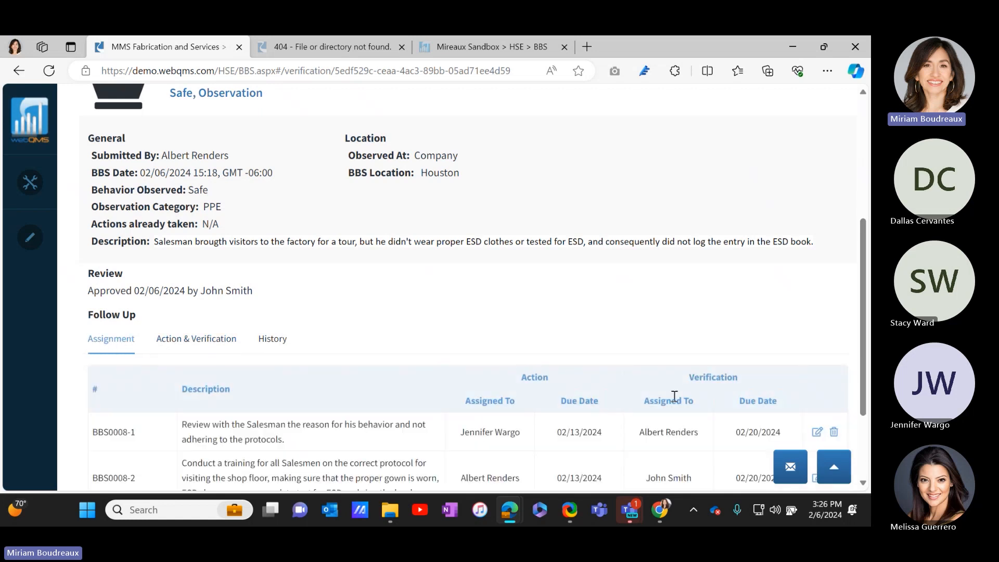
{"action": "scroll", "coordinate": [675, 395], "scroll_direction": "down", "scroll_amount": 2}
{"action": "left_click", "coordinate": [215, 226]}
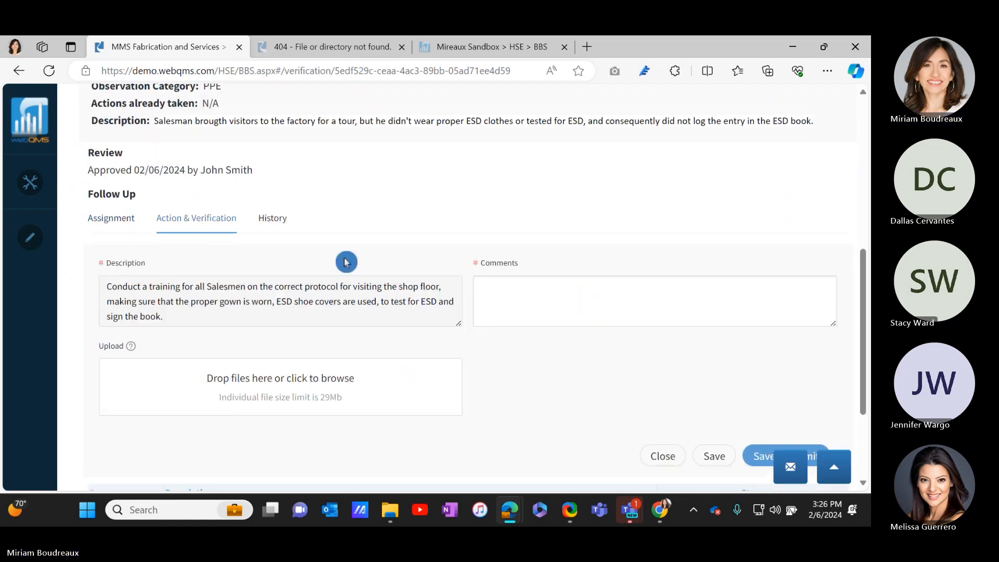
{"action": "scroll", "coordinate": [664, 462], "scroll_direction": "down", "scroll_amount": 3}
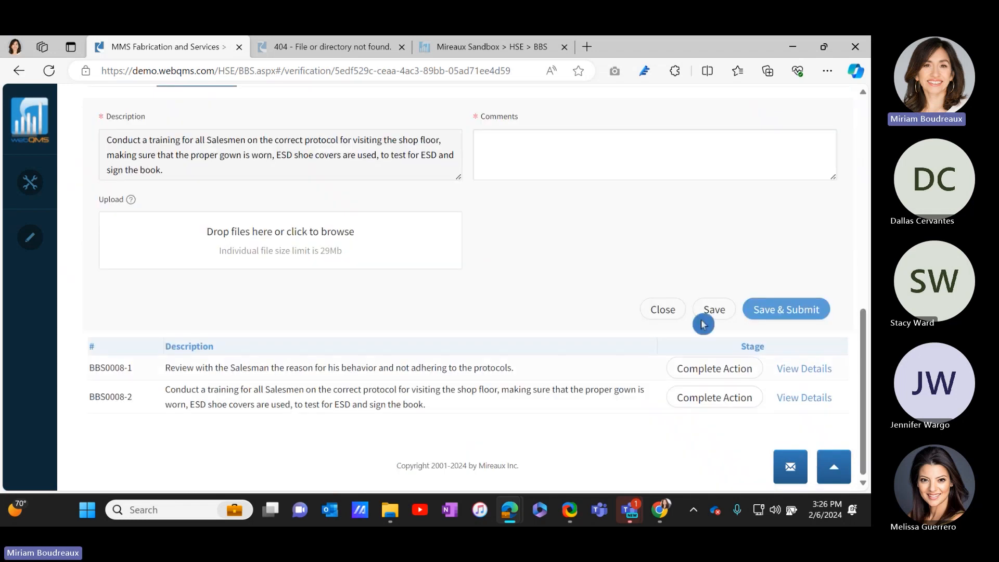
{"action": "left_click", "coordinate": [692, 378]}
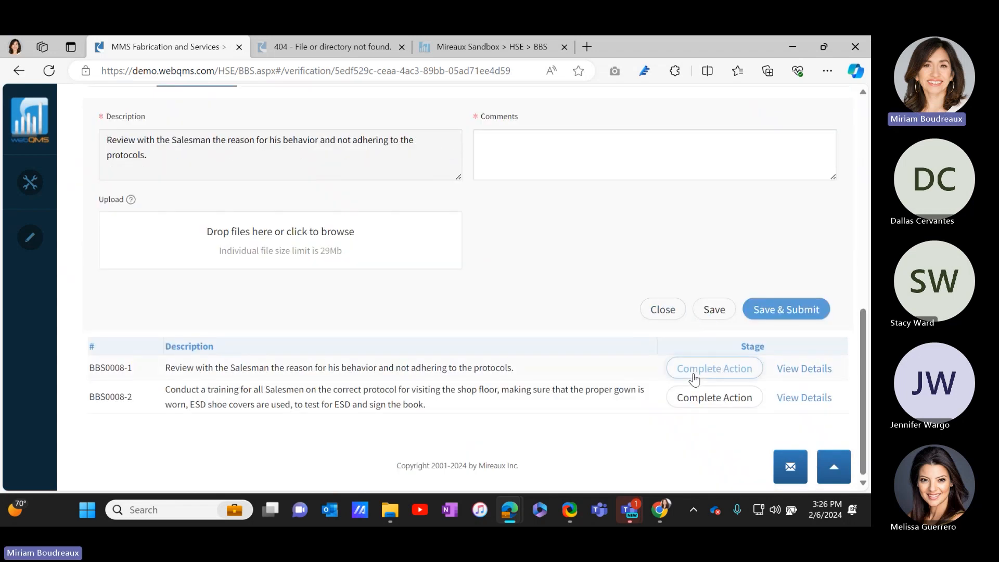
{"action": "left_click", "coordinate": [660, 310]}
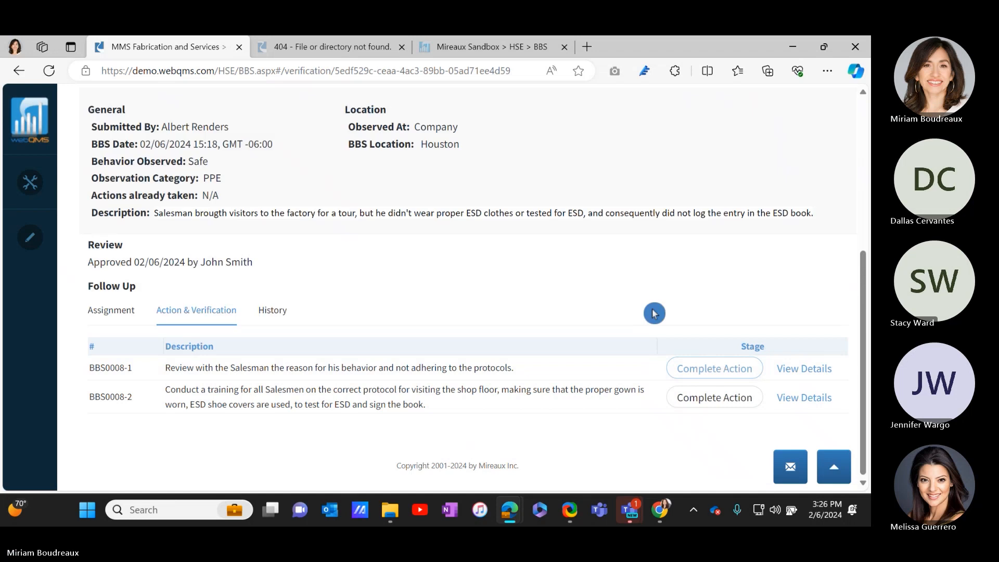
Complete action BBS0008-1 with the comment "I talked to the Salesman", submit it, and view the card's follow-up history
{"action": "left_click", "coordinate": [684, 374]}
{"action": "scroll", "coordinate": [529, 350], "scroll_direction": "down", "scroll_amount": 4}
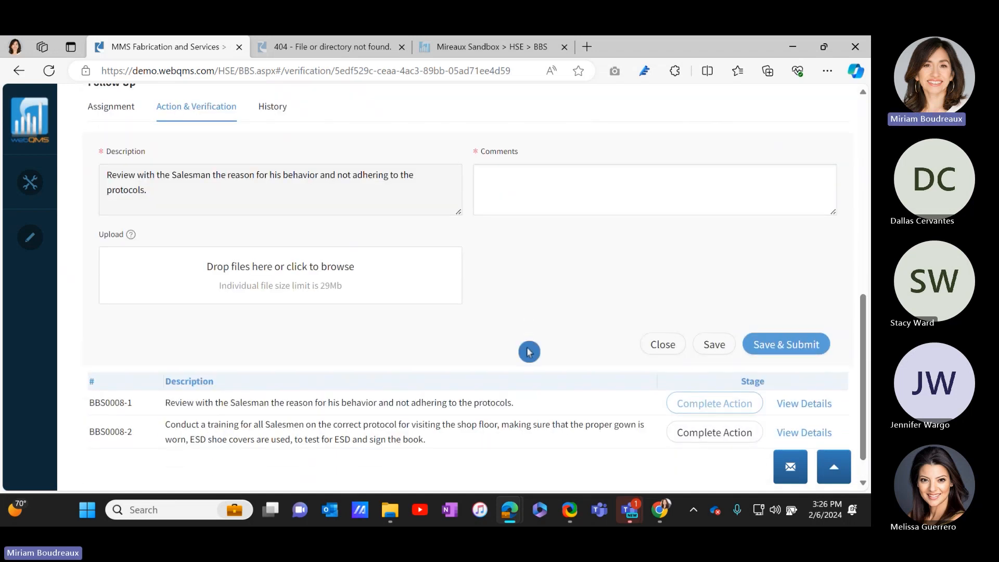
{"action": "left_click", "coordinate": [535, 189]}
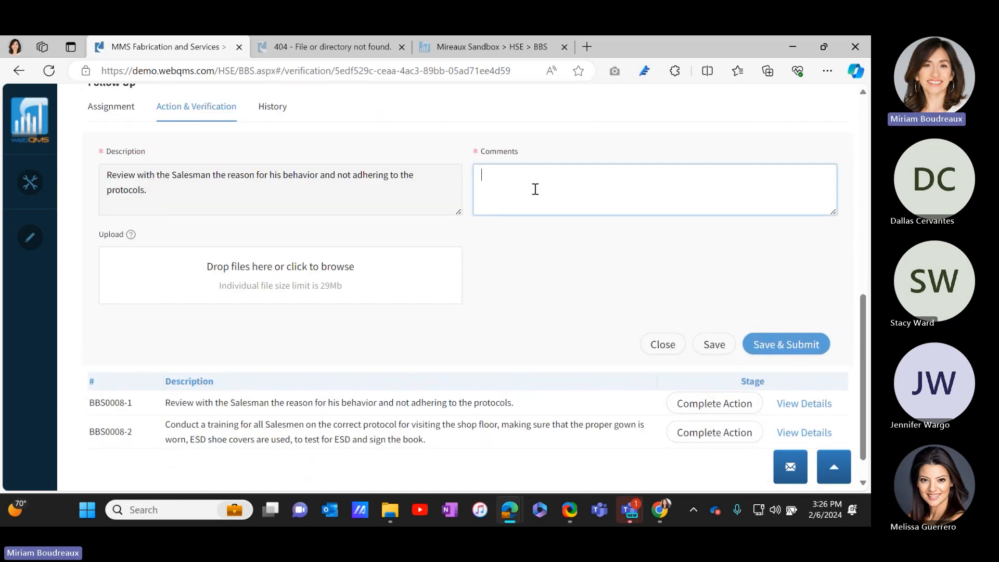
{"action": "type", "text": "I talked to the Salesman"}
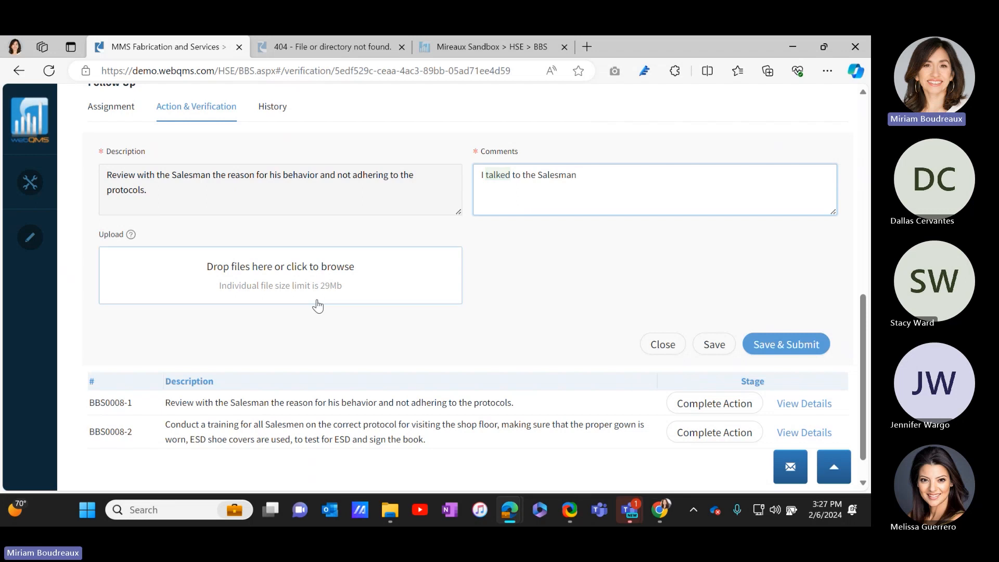
{"action": "left_click", "coordinate": [619, 268]}
{"action": "left_click", "coordinate": [765, 344]}
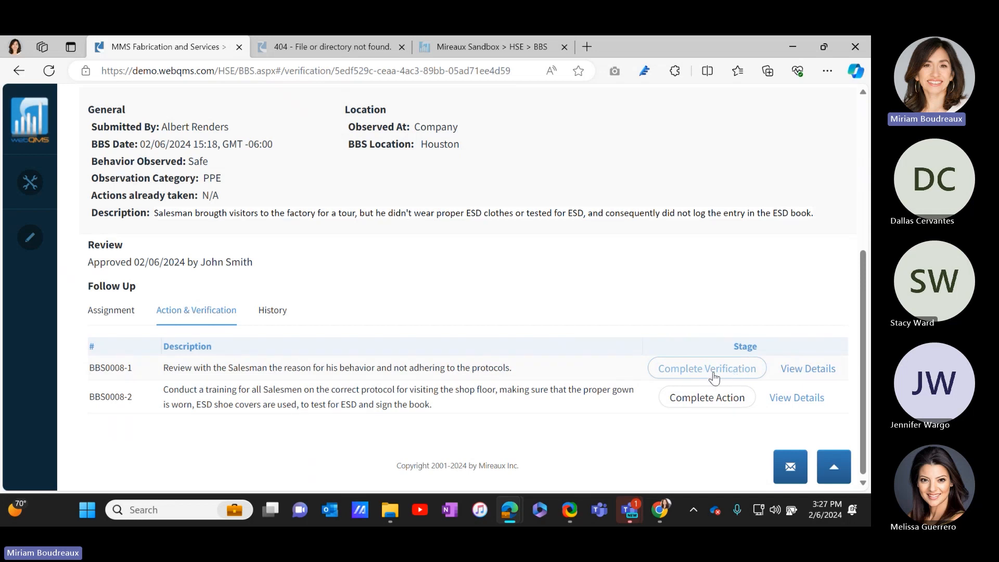
{"action": "left_click", "coordinate": [280, 317]}
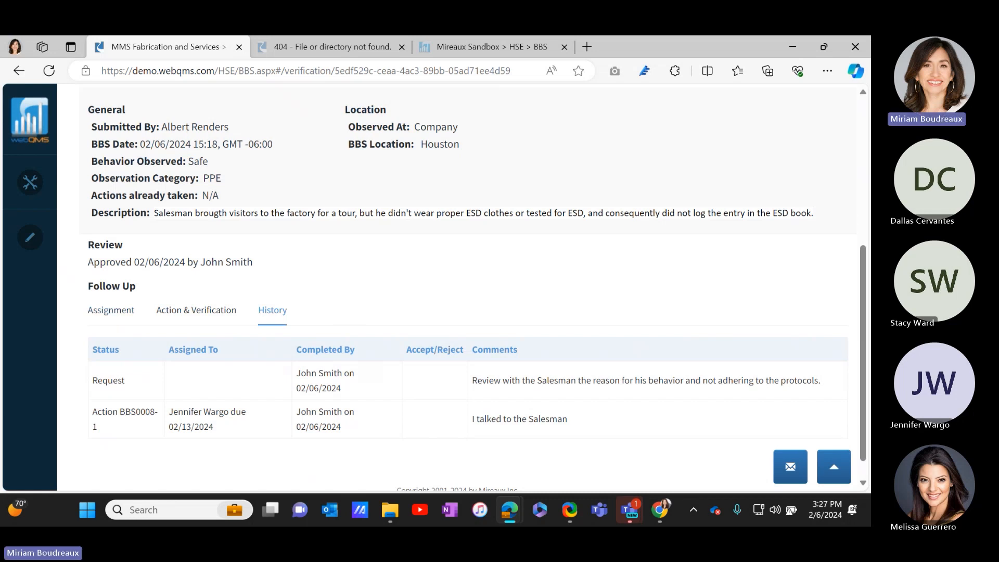
Switch to the other user's Chrome session and refresh My Tasks to update the cards pending verification
{"action": "key", "text": "alt+Tab"}
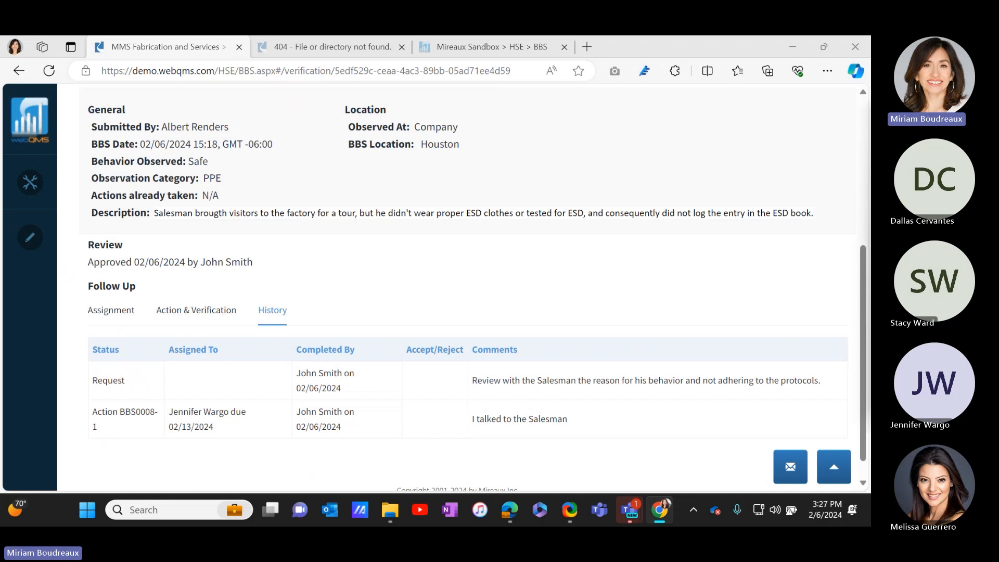
{"action": "key", "text": "alt+Tab"}
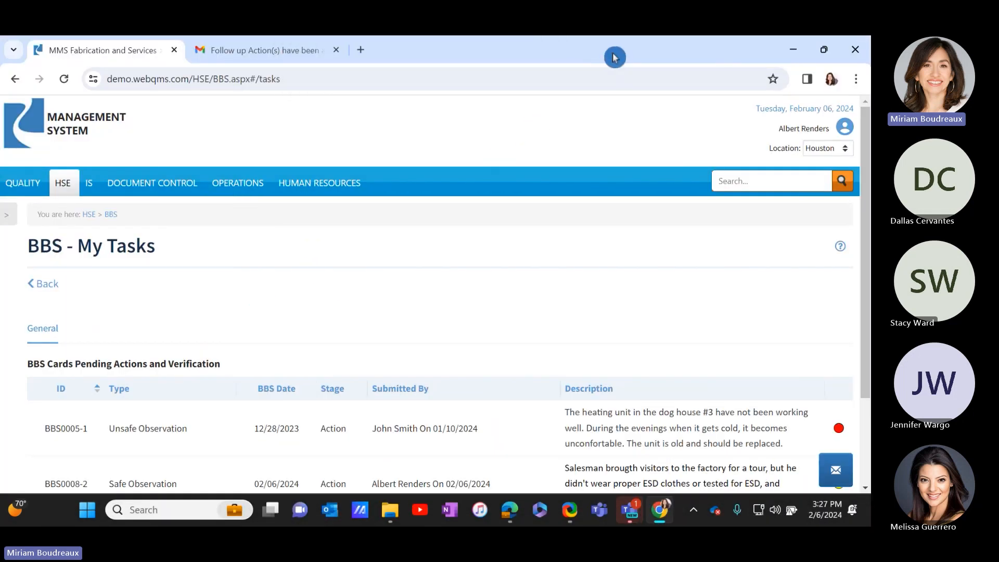
{"action": "key", "text": "alt+Tab"}
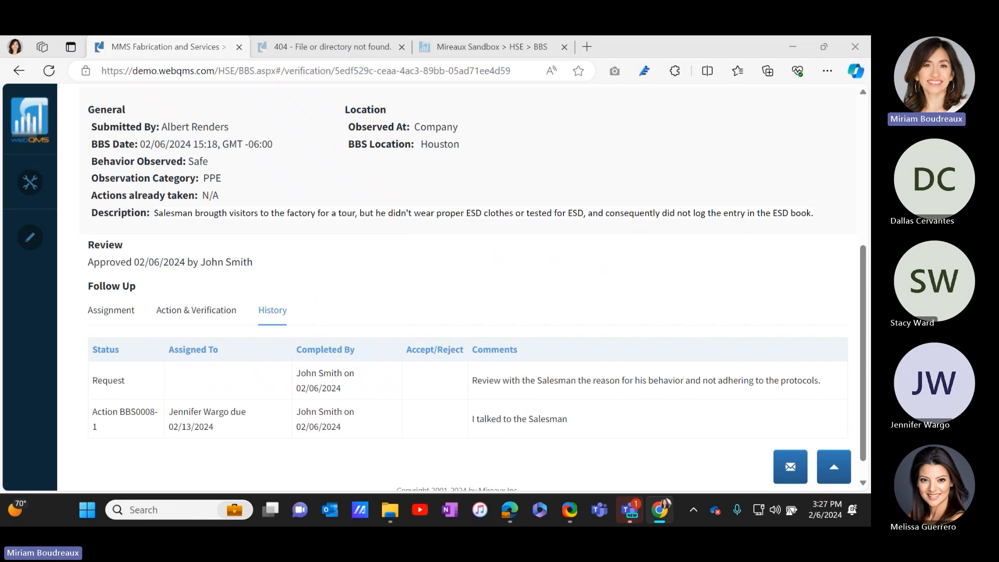
{"action": "key", "text": "alt+Tab"}
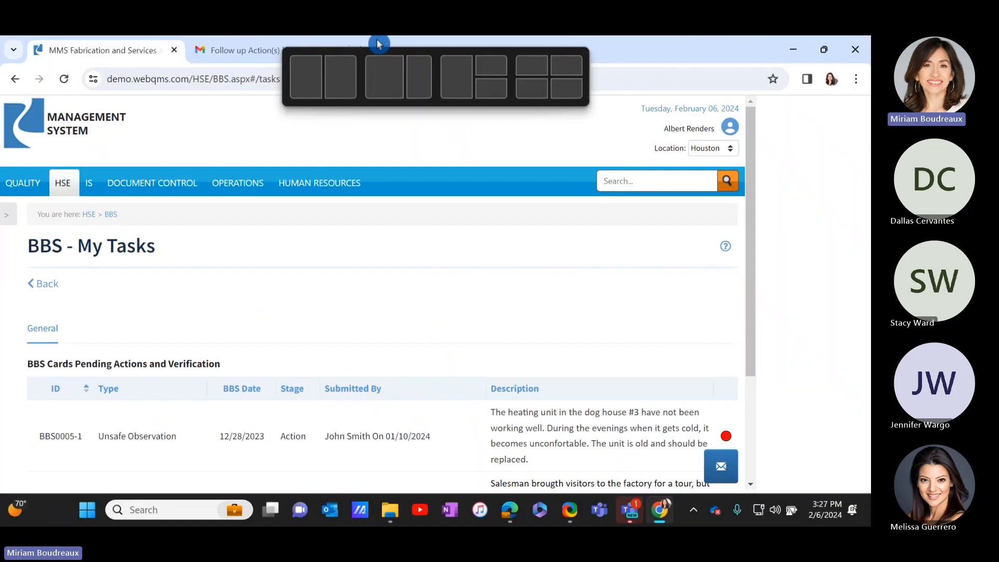
{"action": "scroll", "coordinate": [225, 316], "scroll_direction": "down", "scroll_amount": 3}
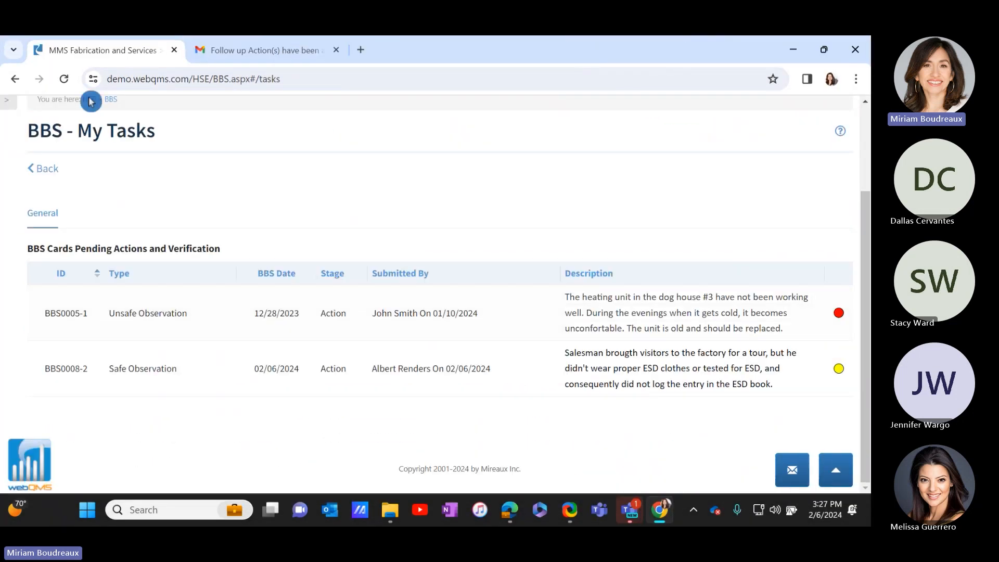
{"action": "left_click", "coordinate": [66, 79]}
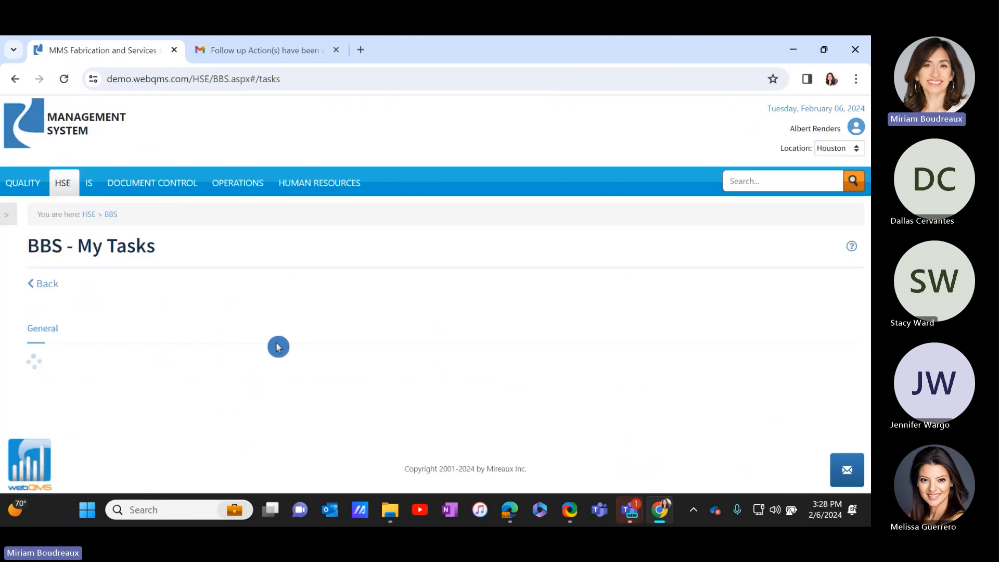
{"action": "scroll", "coordinate": [278, 347], "scroll_direction": "down", "scroll_amount": 3}
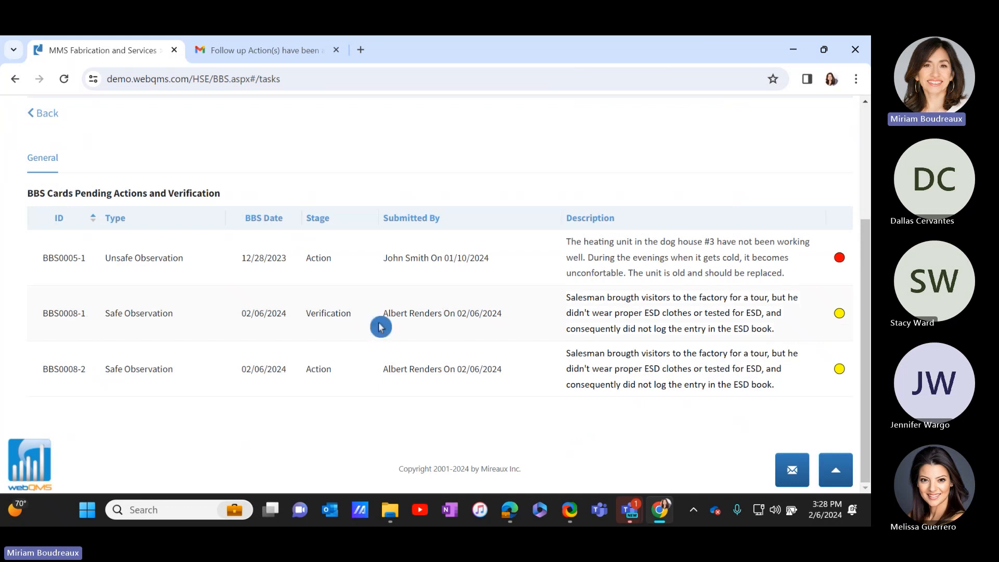
Open BBS0008-1 from the pending tasks and start completing its verification with the comment "Yes i reviewed the communication email."
{"action": "left_click", "coordinate": [346, 310]}
{"action": "scroll", "coordinate": [412, 332], "scroll_direction": "down", "scroll_amount": 5}
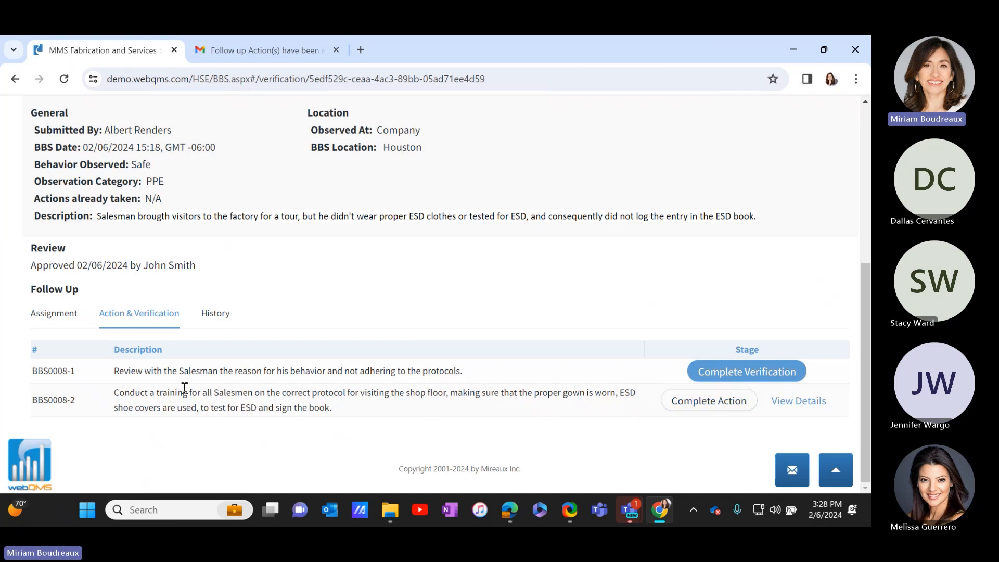
{"action": "left_click", "coordinate": [717, 380]}
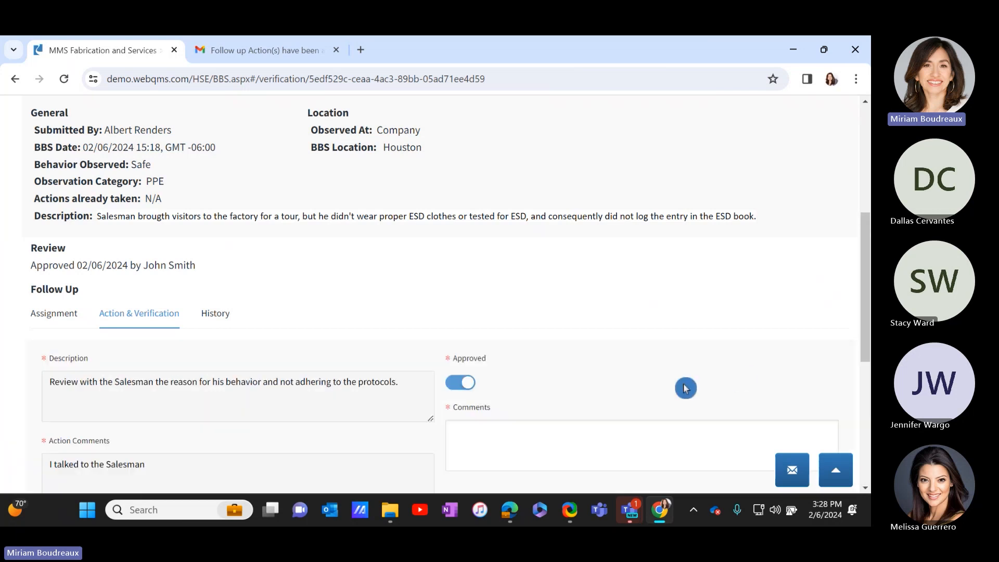
{"action": "scroll", "coordinate": [593, 350], "scroll_direction": "down", "scroll_amount": 4}
{"action": "left_click", "coordinate": [553, 216]}
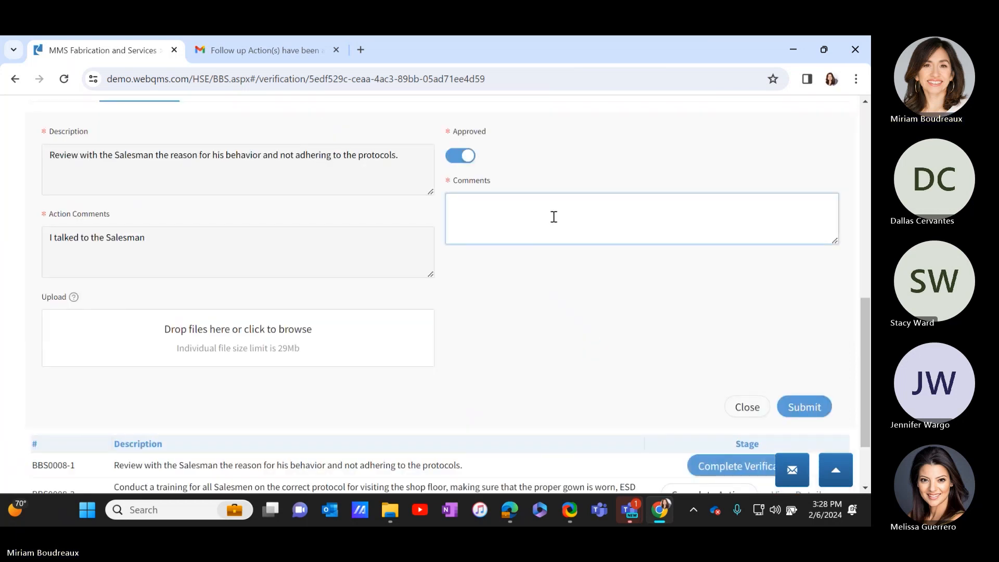
{"action": "type", "text": "Yes i revi"}
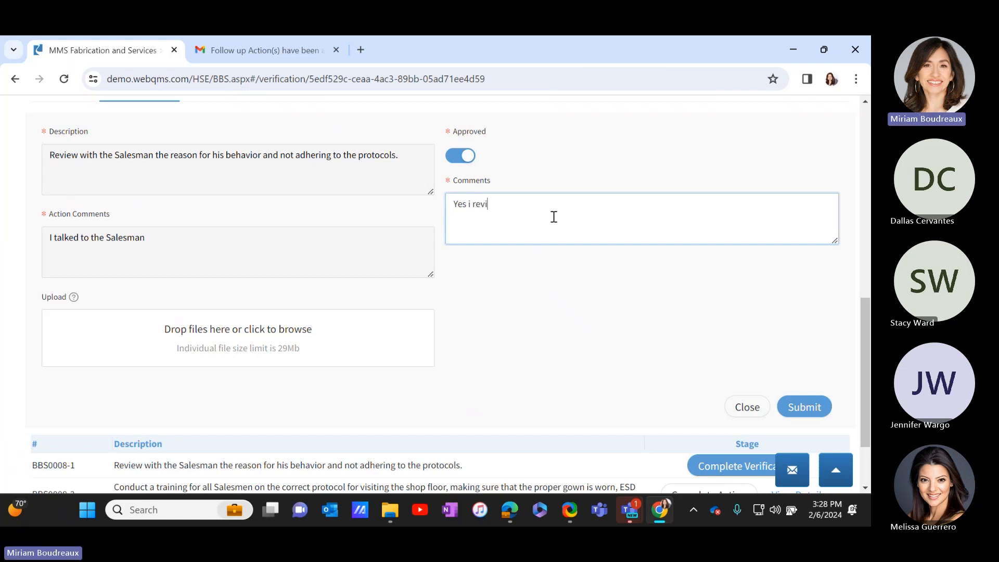
{"action": "type", "text": "ewed the communication email."}
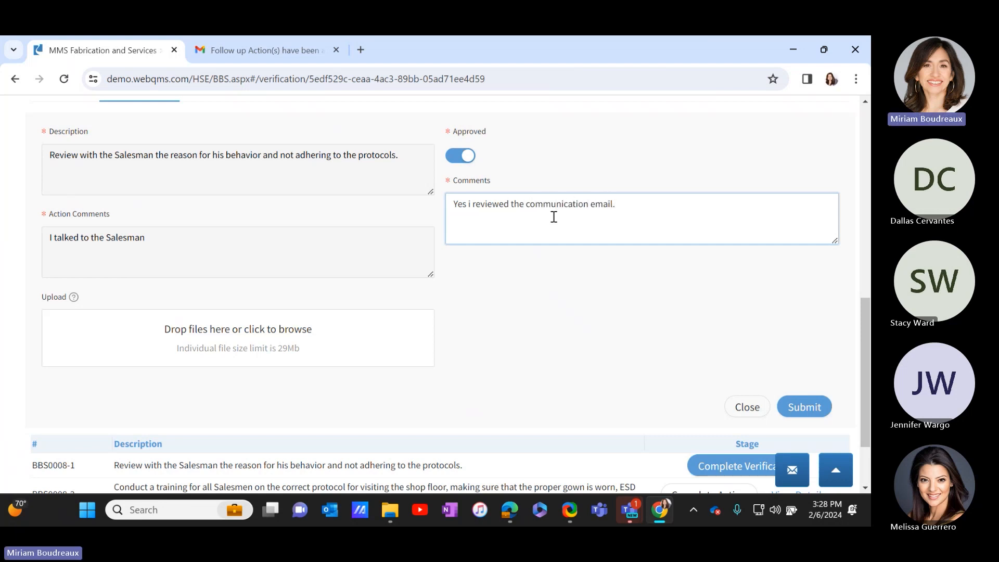
Switch the verification's approval off and back on, and submit it as approved
{"action": "left_click", "coordinate": [361, 371]}
{"action": "left_click", "coordinate": [453, 158]}
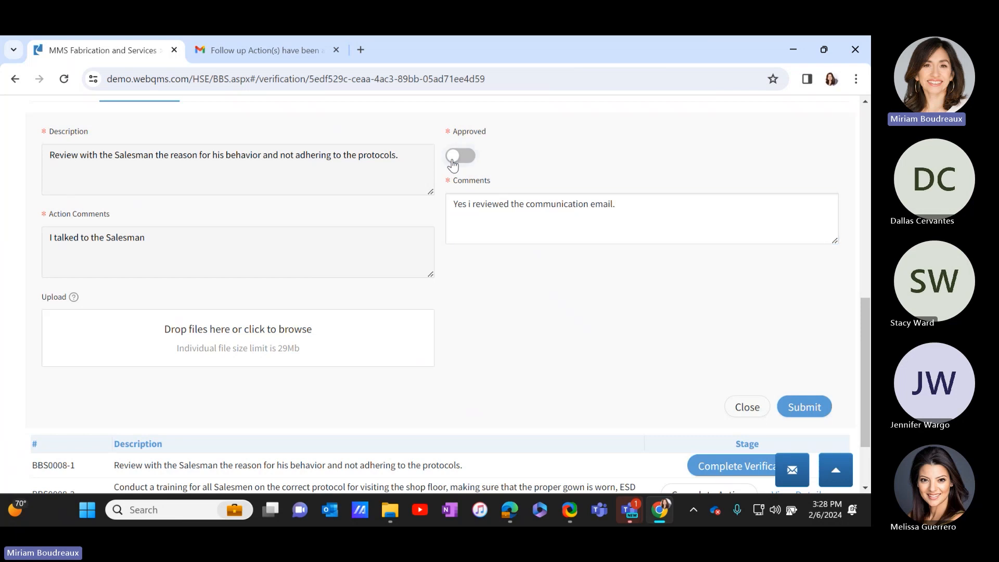
{"action": "left_click", "coordinate": [453, 165]}
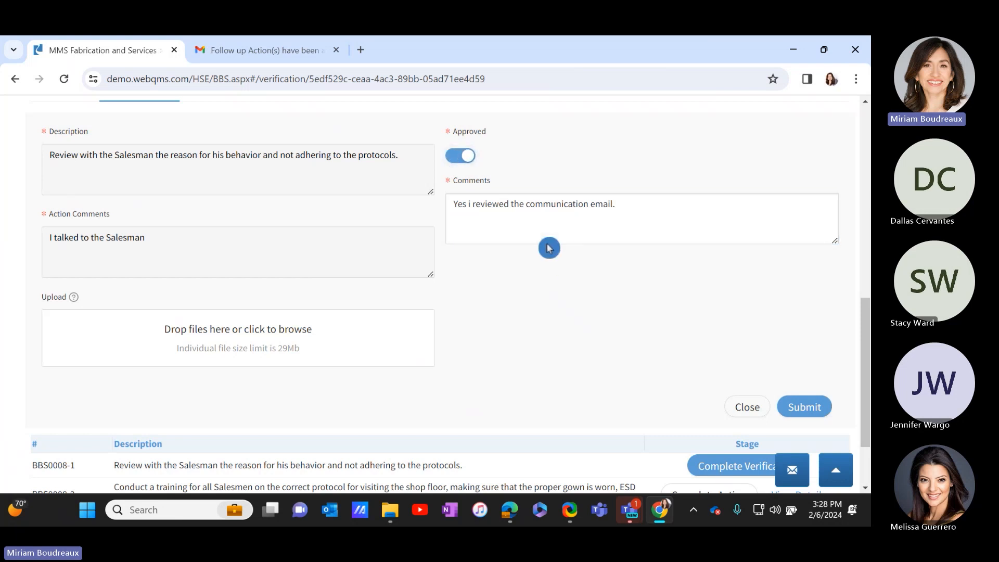
{"action": "scroll", "coordinate": [562, 271], "scroll_direction": "down", "scroll_amount": 2}
{"action": "left_click", "coordinate": [806, 311]}
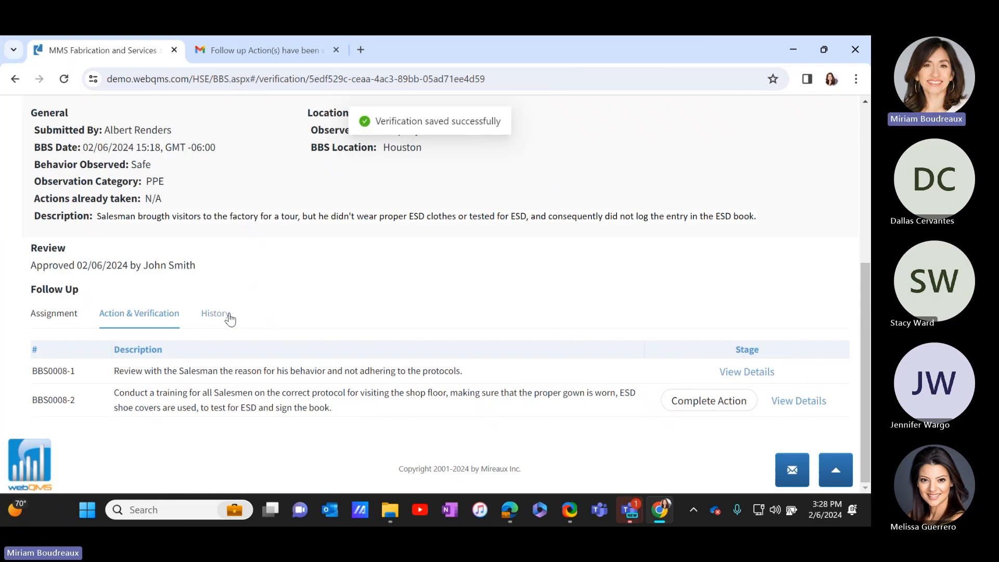
Review the follow-up history of BBS #0008 and return to the My Tasks list
{"action": "left_click", "coordinate": [227, 314]}
{"action": "scroll", "coordinate": [327, 298], "scroll_direction": "down", "scroll_amount": 1}
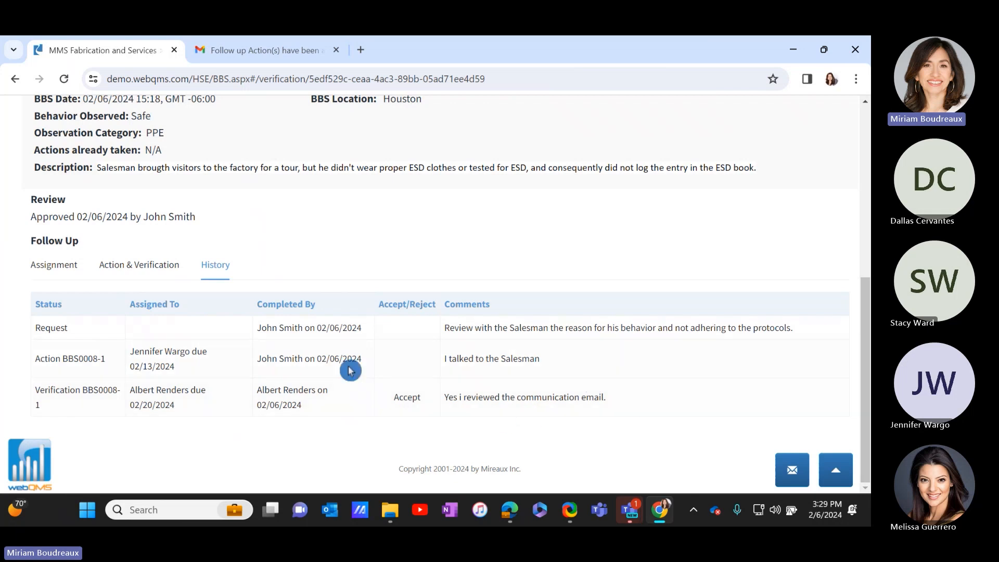
{"action": "scroll", "coordinate": [408, 398], "scroll_direction": "up", "scroll_amount": 6}
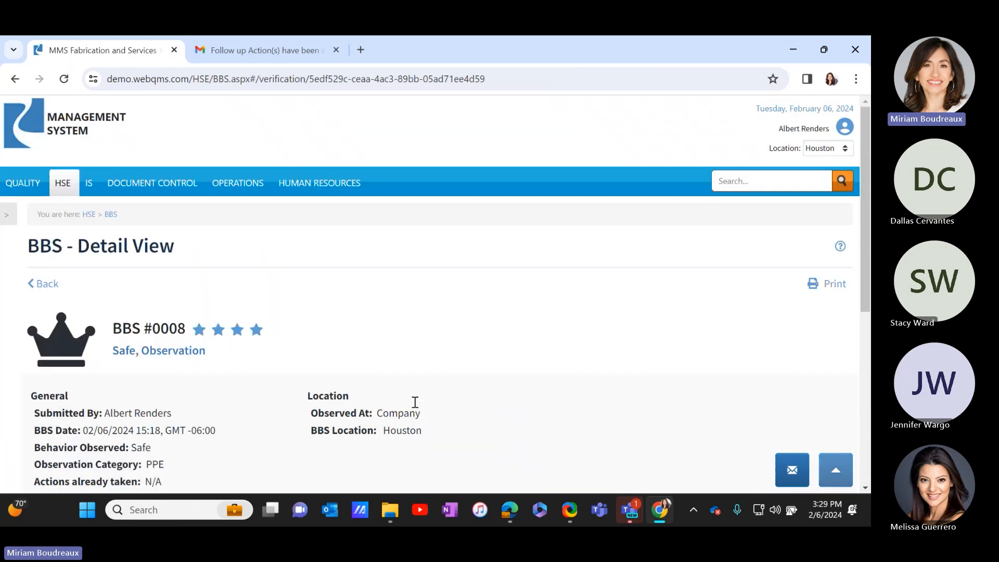
{"action": "left_click", "coordinate": [48, 285]}
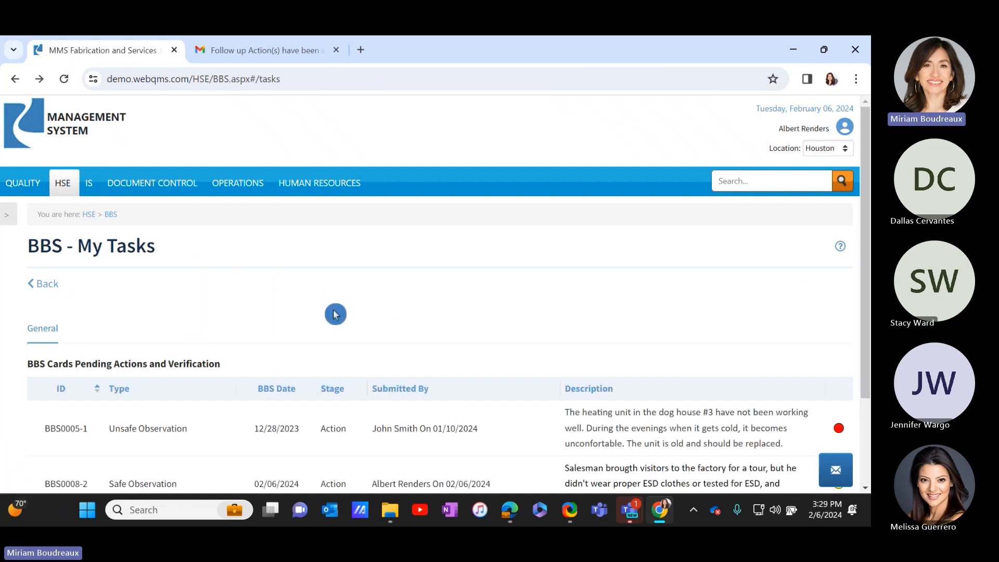
Switch to the Edge session and return from the card's detail view to the BBS Card Submissions list
{"action": "left_click_drag", "start_coordinate": [572, 52], "coordinate": [870, 52]}
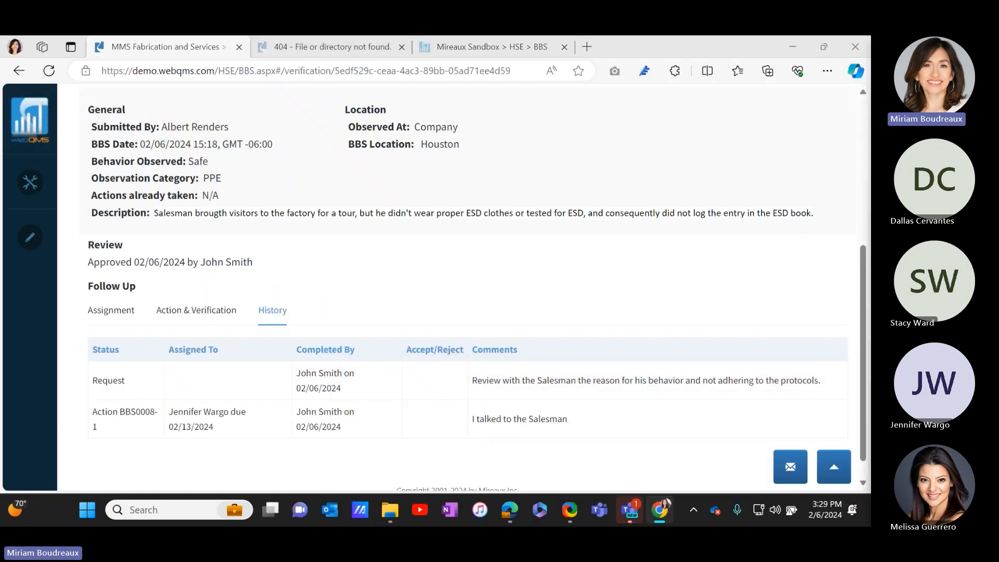
{"action": "scroll", "coordinate": [386, 323], "scroll_direction": "up", "scroll_amount": 4}
{"action": "scroll", "coordinate": [386, 323], "scroll_direction": "up", "scroll_amount": 1}
{"action": "left_click", "coordinate": [103, 271]}
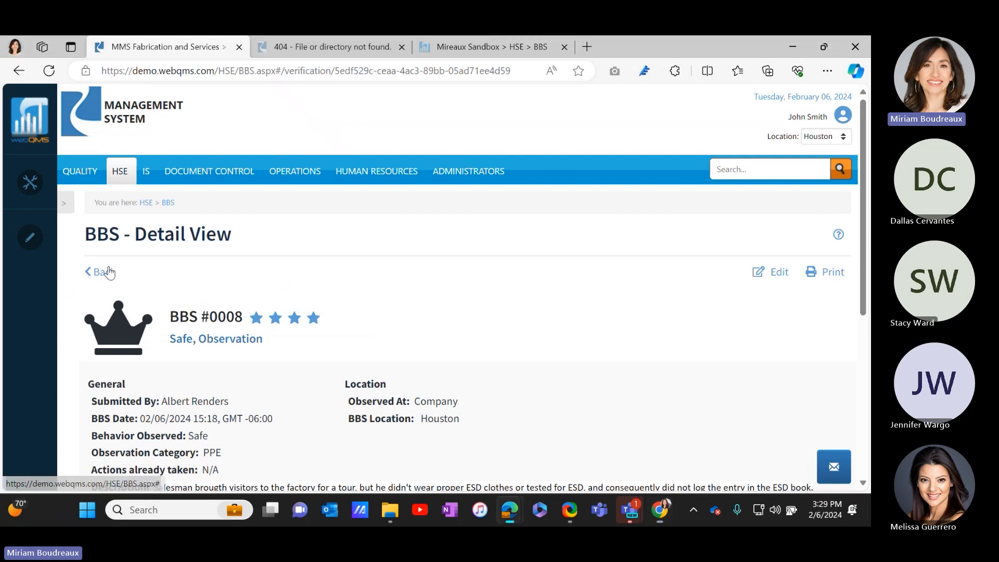
{"action": "left_click", "coordinate": [106, 272]}
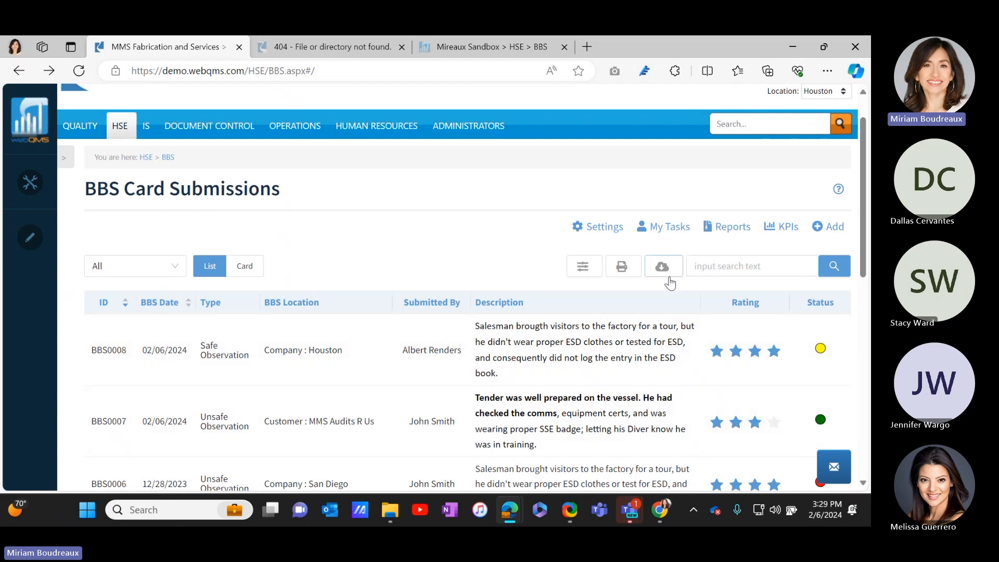
Open the Showcase section of My Tasks and look over the BBS cards never showcased
{"action": "left_click", "coordinate": [683, 238]}
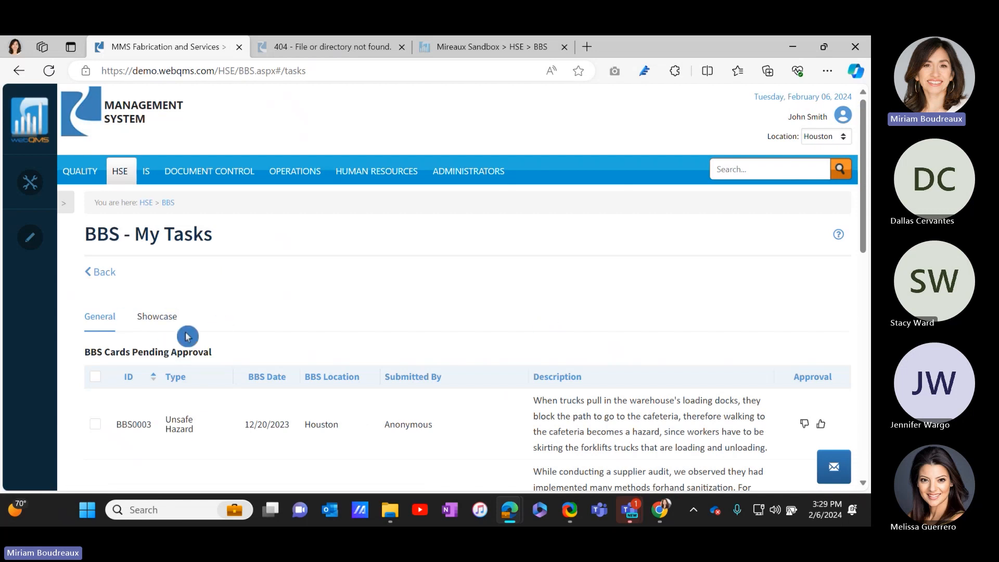
{"action": "left_click", "coordinate": [155, 320]}
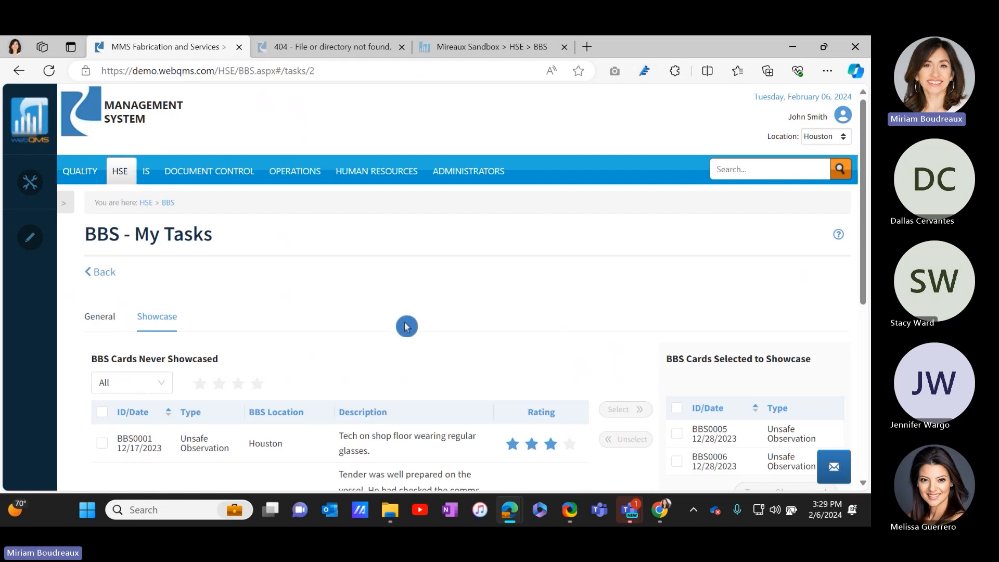
{"action": "scroll", "coordinate": [409, 326], "scroll_direction": "down", "scroll_amount": 4}
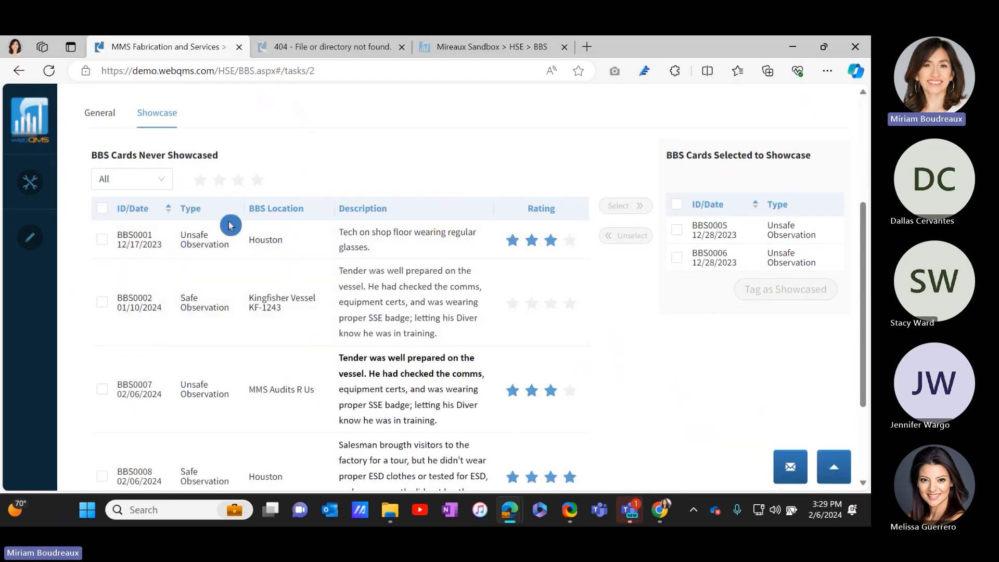
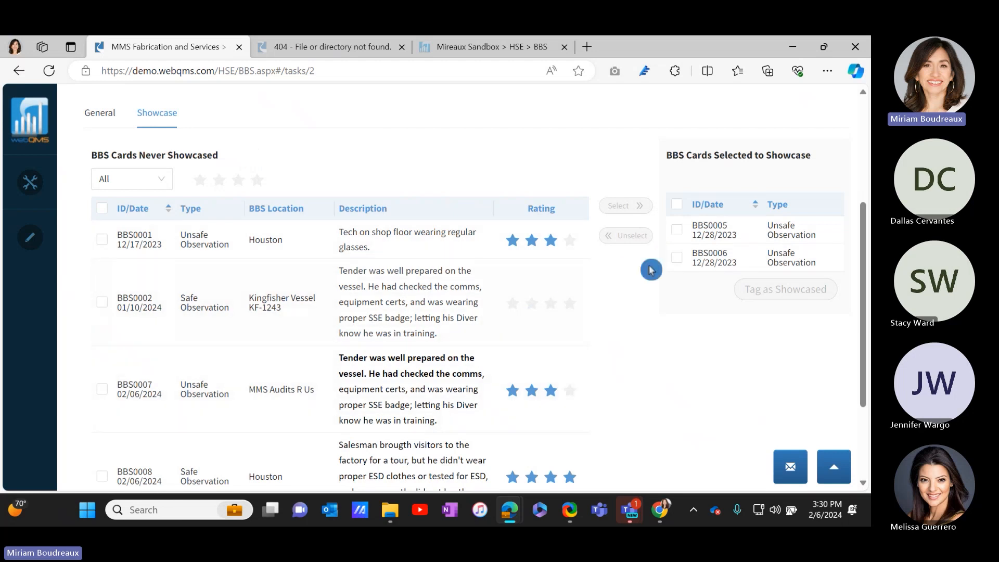
Filter the never-showcased cards to four stars and add BBS0008 to the cards selected to showcase
{"action": "left_click", "coordinate": [257, 179]}
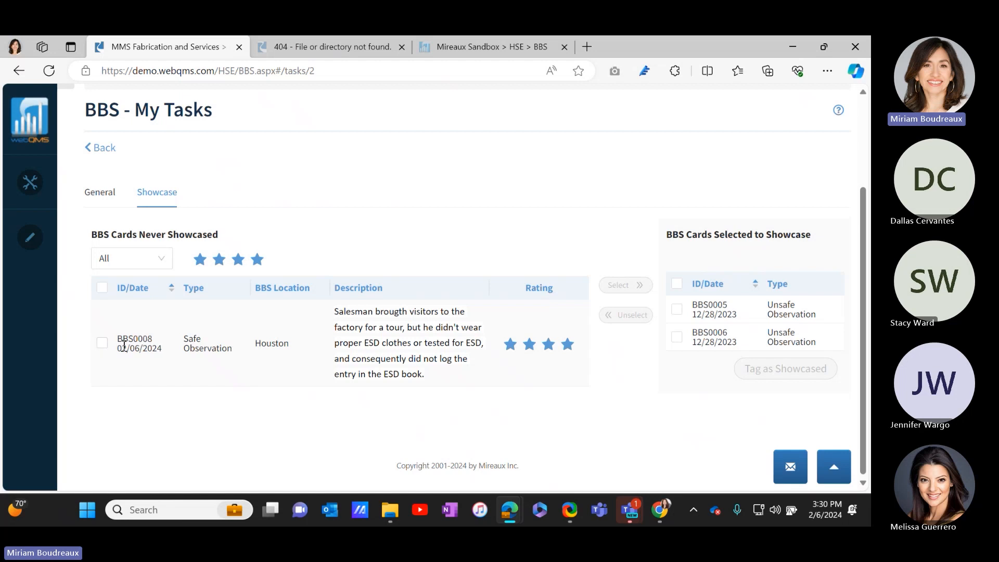
{"action": "left_click", "coordinate": [102, 343]}
{"action": "left_click", "coordinate": [620, 287]}
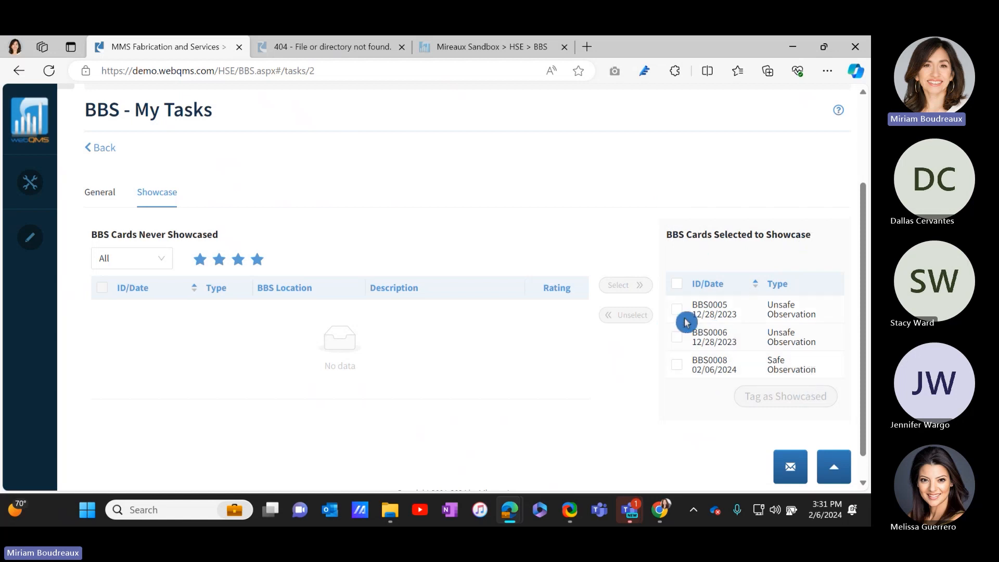
Review the details of card BBS0005 from the cards selected to showcase and return to the Showcase section
{"action": "left_click", "coordinate": [727, 310]}
{"action": "scroll", "coordinate": [603, 346], "scroll_direction": "down", "scroll_amount": 4}
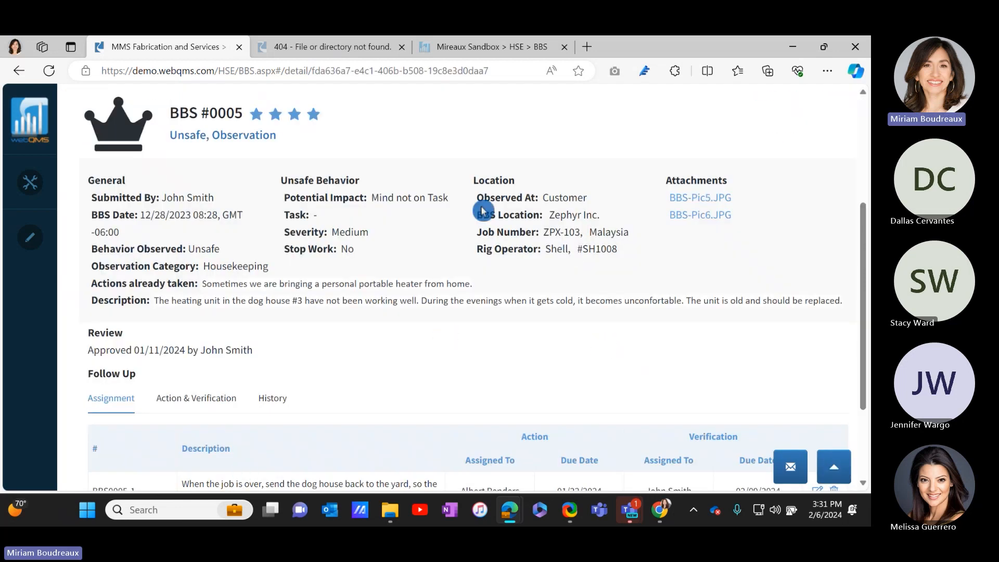
{"action": "left_click", "coordinate": [19, 70]}
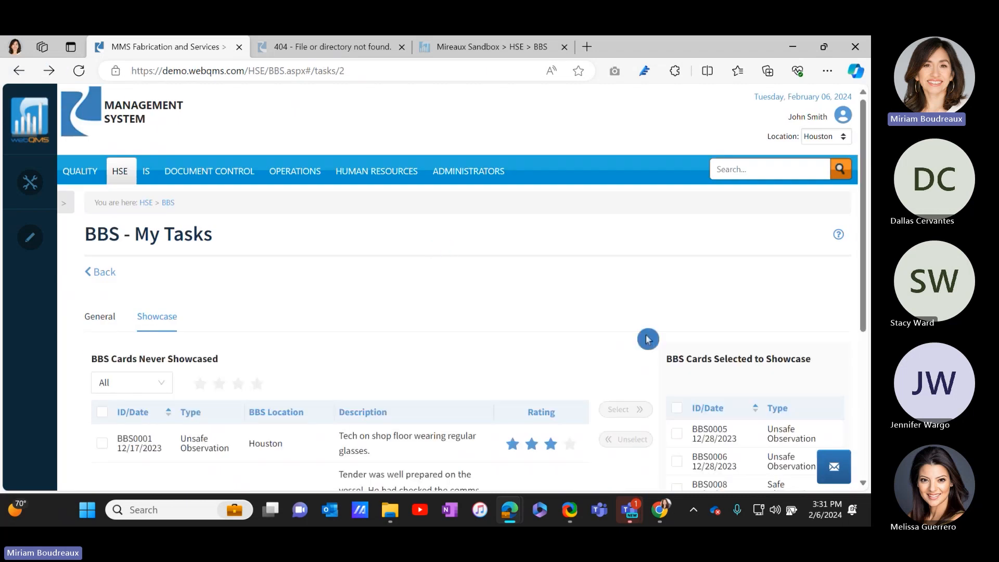
Tag card BBS0005 as showcased
{"action": "scroll", "coordinate": [737, 310], "scroll_direction": "down", "scroll_amount": 4}
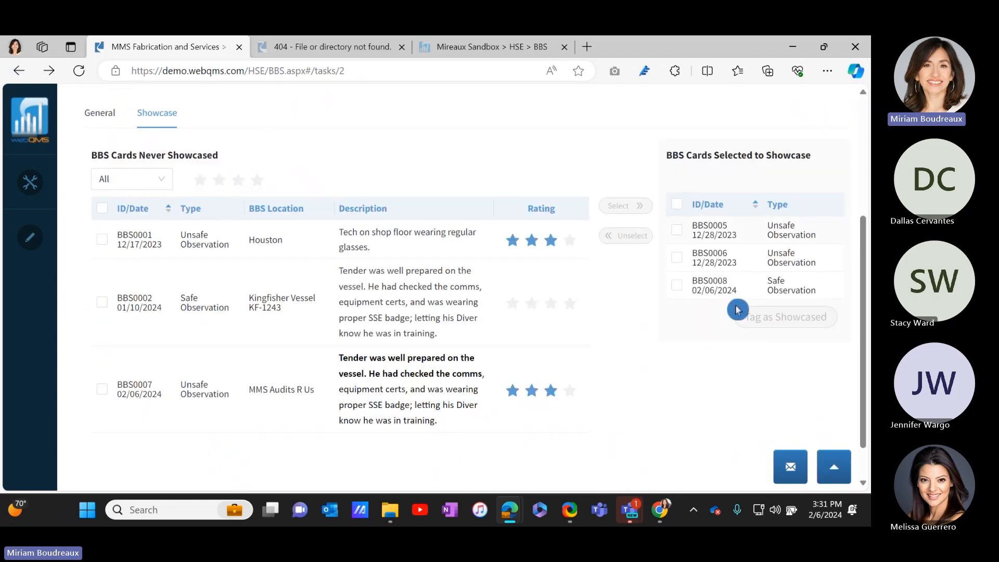
{"action": "left_click", "coordinate": [677, 230]}
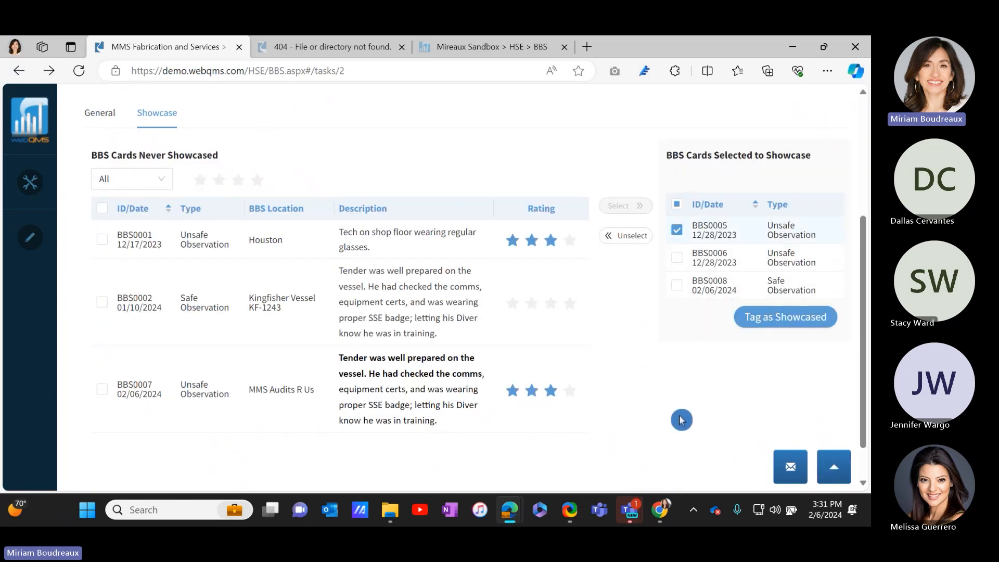
{"action": "left_click", "coordinate": [673, 399]}
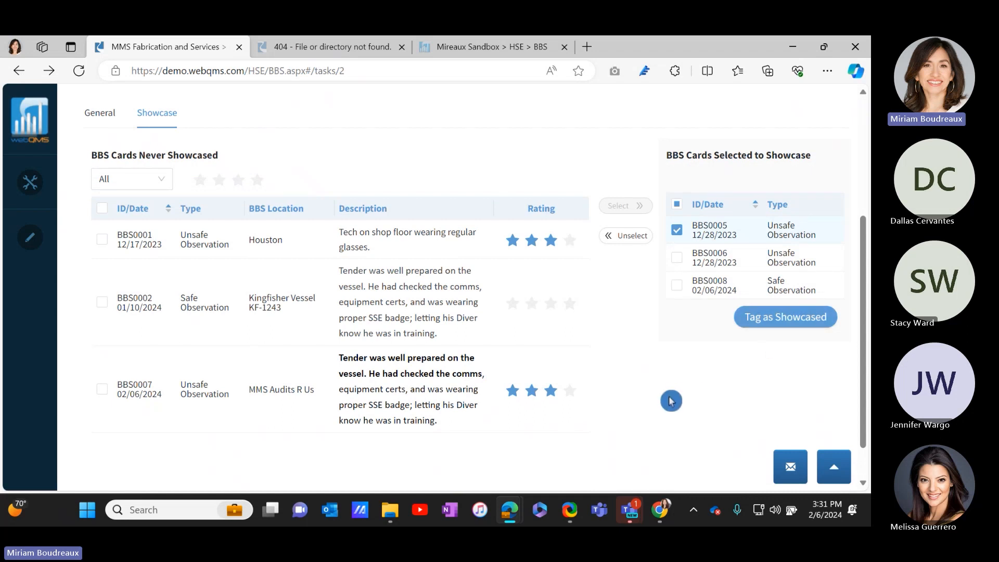
{"action": "left_click", "coordinate": [768, 320]}
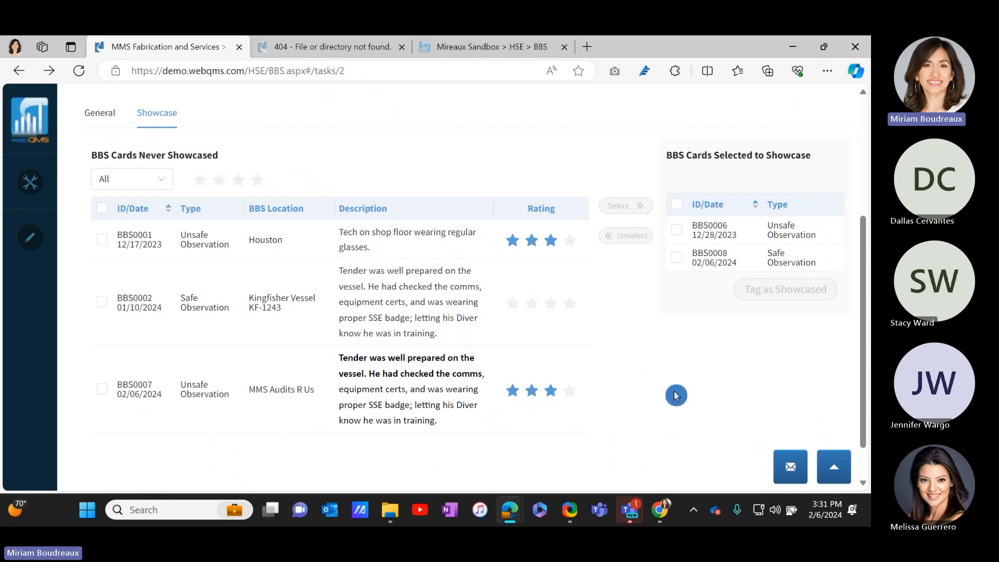
Return to the BBS card submissions and open the Showcased BBS Cards report
{"action": "scroll", "coordinate": [598, 364], "scroll_direction": "up", "scroll_amount": 4}
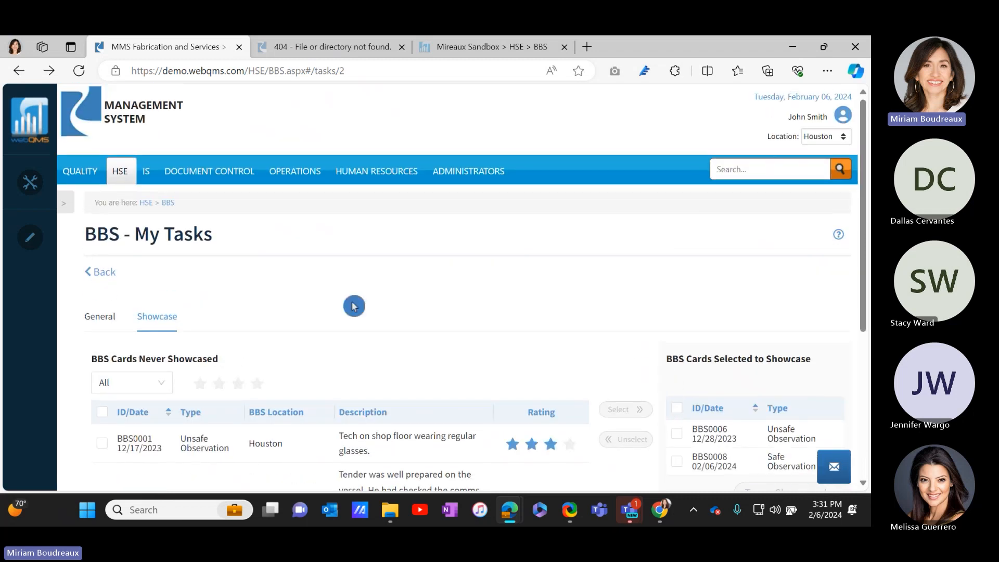
{"action": "left_click", "coordinate": [101, 278]}
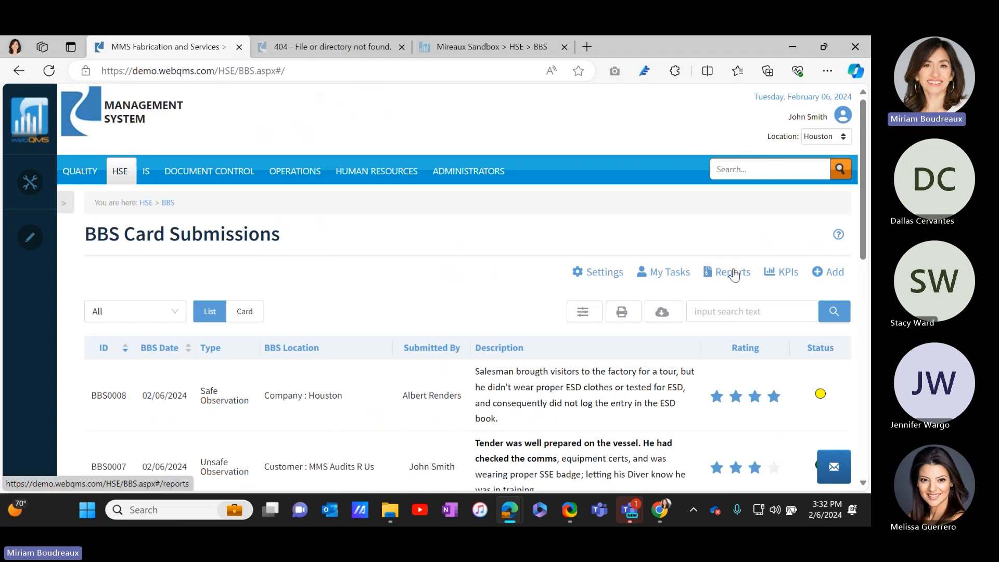
{"action": "left_click", "coordinate": [734, 277]}
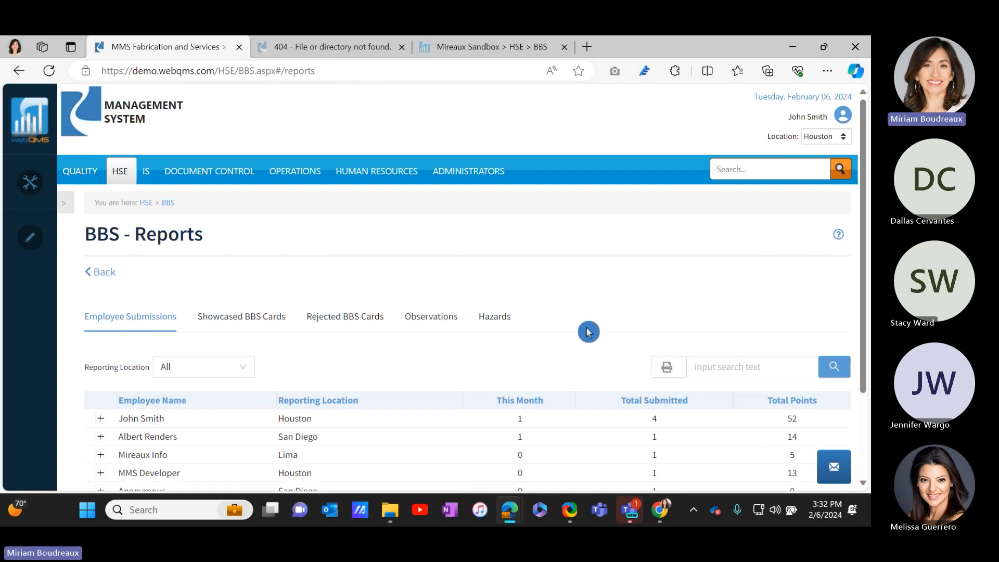
{"action": "left_click", "coordinate": [273, 321]}
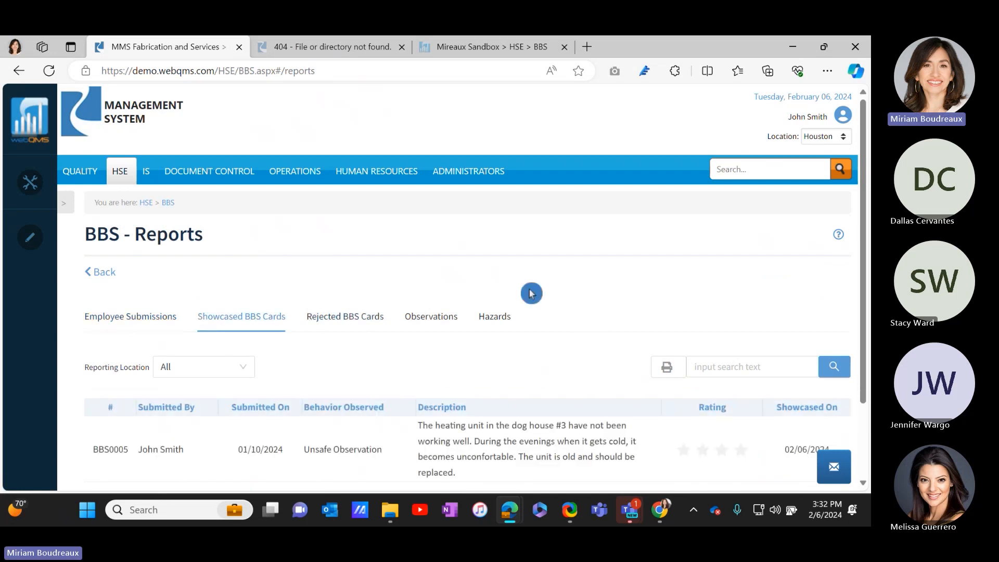
{"action": "scroll", "coordinate": [531, 293], "scroll_direction": "down", "scroll_amount": 3}
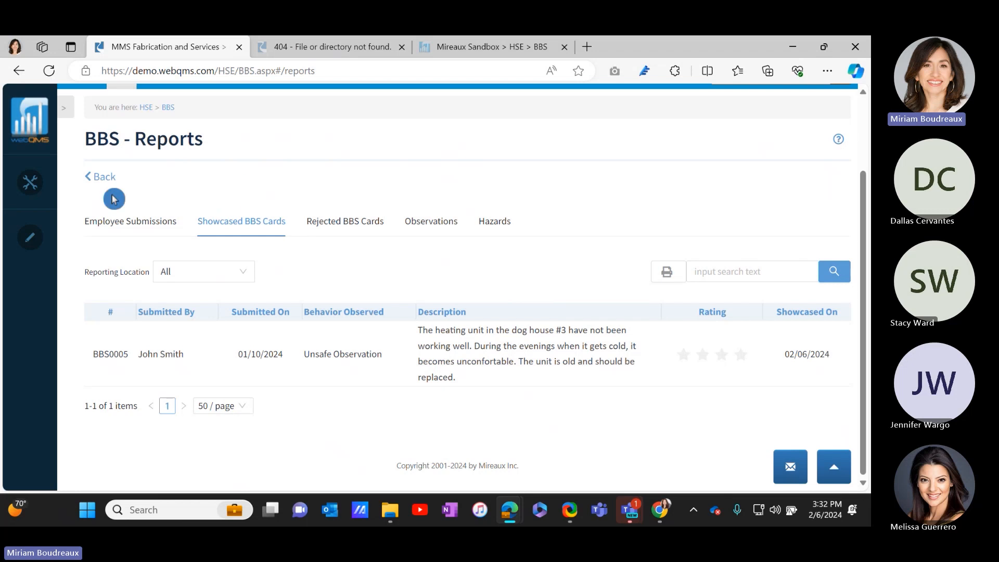
Open the Employee Submissions report and expand the first two employees' rows to examine their submitted cards
{"action": "left_click", "coordinate": [153, 232]}
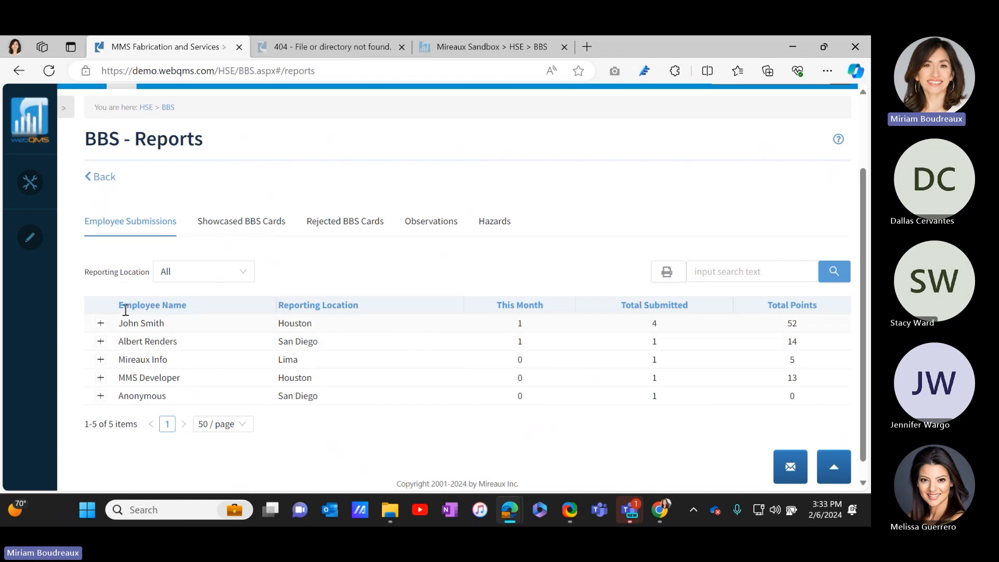
{"action": "left_click", "coordinate": [101, 326]}
{"action": "scroll", "coordinate": [170, 330], "scroll_direction": "down", "scroll_amount": 4}
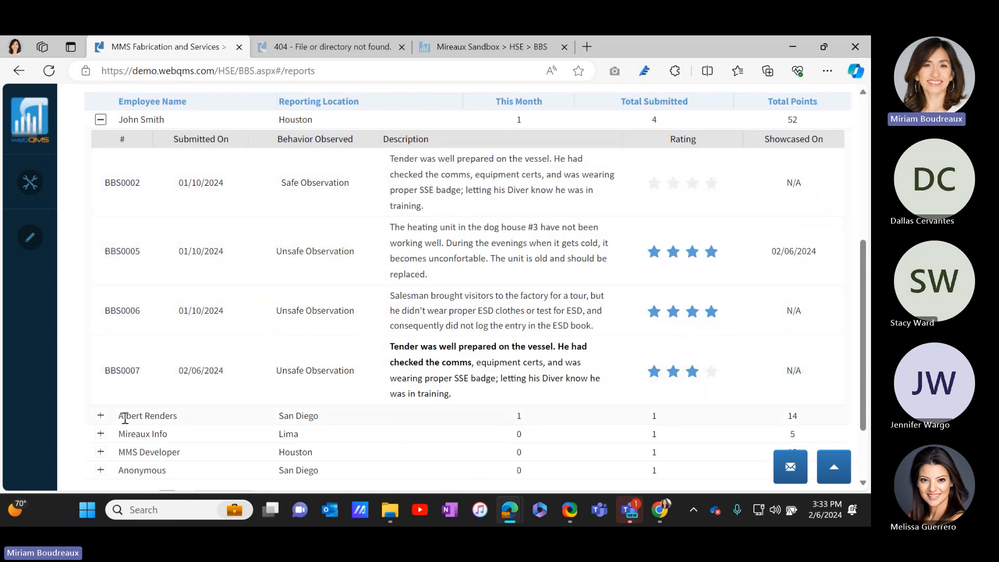
{"action": "left_click", "coordinate": [101, 416]}
{"action": "scroll", "coordinate": [252, 334], "scroll_direction": "down", "scroll_amount": 3}
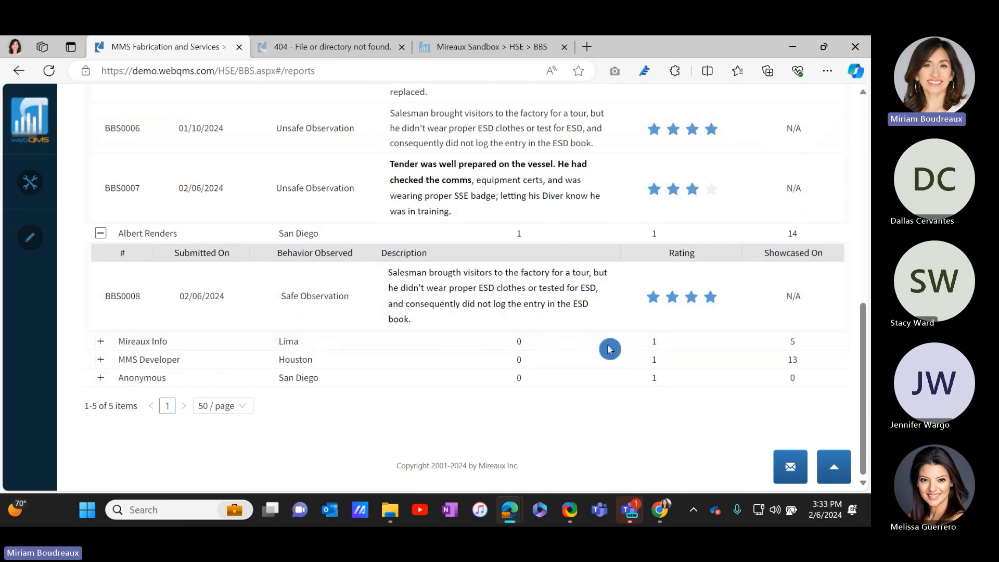
{"action": "scroll", "coordinate": [609, 354], "scroll_direction": "up", "scroll_amount": 15}
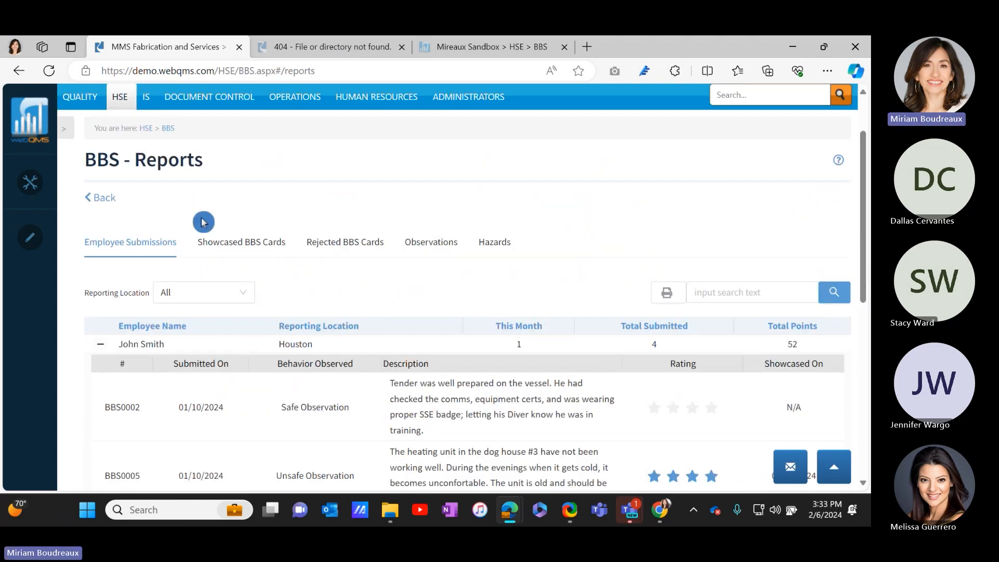
Check the reporting location filter options, and view the Showcased BBS Cards and Rejected BBS Cards reports
{"action": "left_click", "coordinate": [222, 300]}
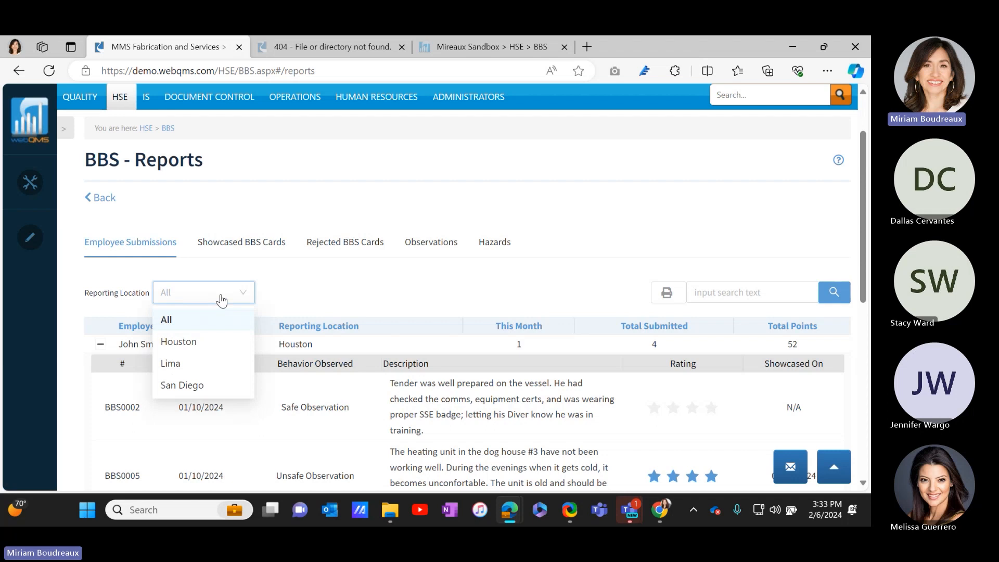
{"action": "left_click", "coordinate": [267, 311]}
{"action": "left_click", "coordinate": [237, 253]}
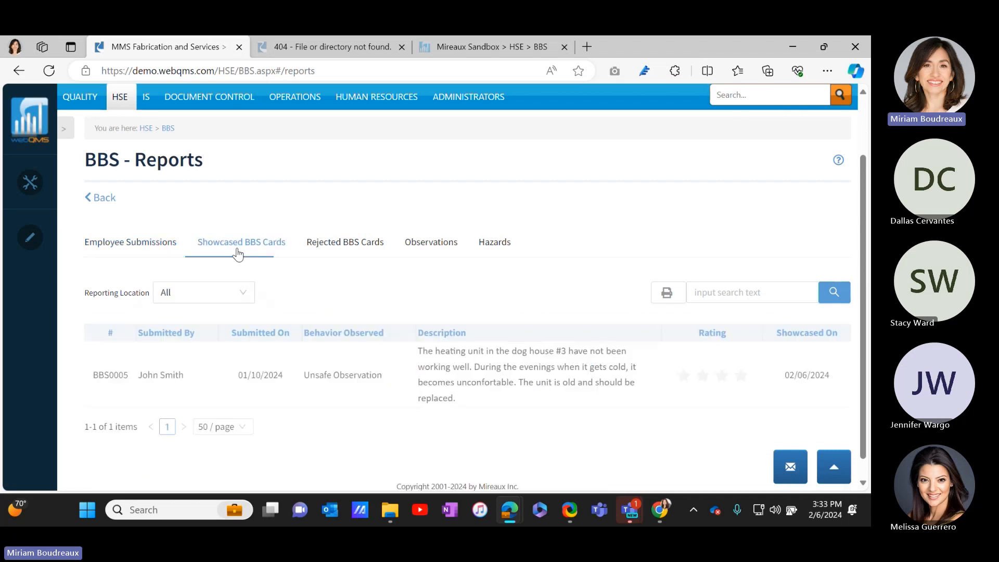
{"action": "left_click", "coordinate": [315, 290]}
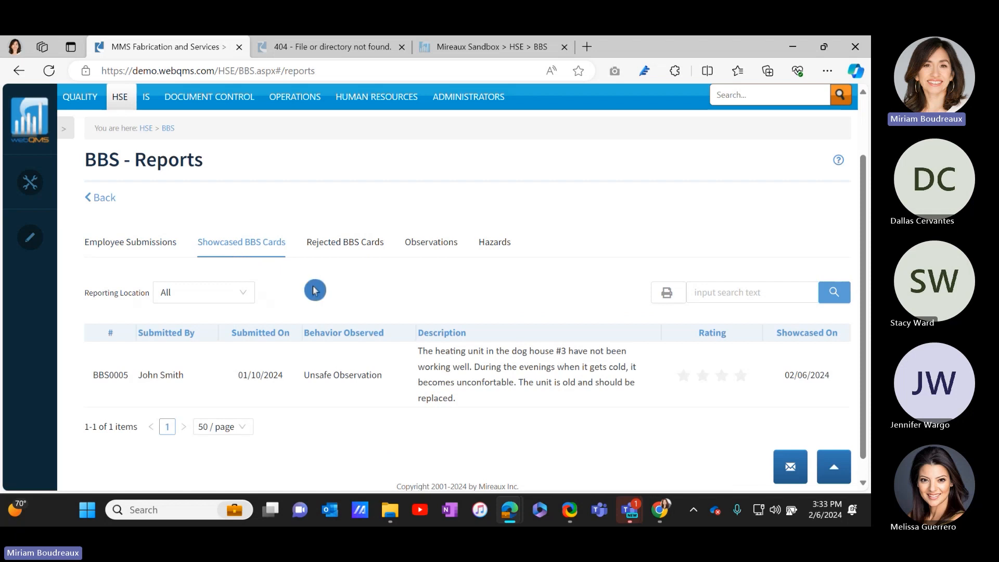
{"action": "left_click", "coordinate": [342, 253]}
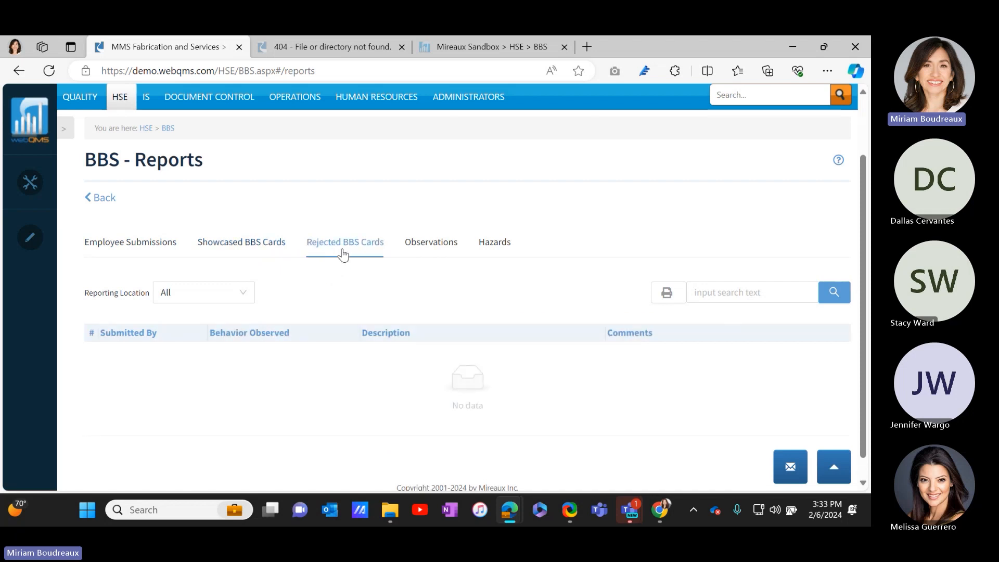
{"action": "left_click", "coordinate": [339, 289]}
Open the Observations report and look through its listed cards
{"action": "left_click", "coordinate": [440, 257]}
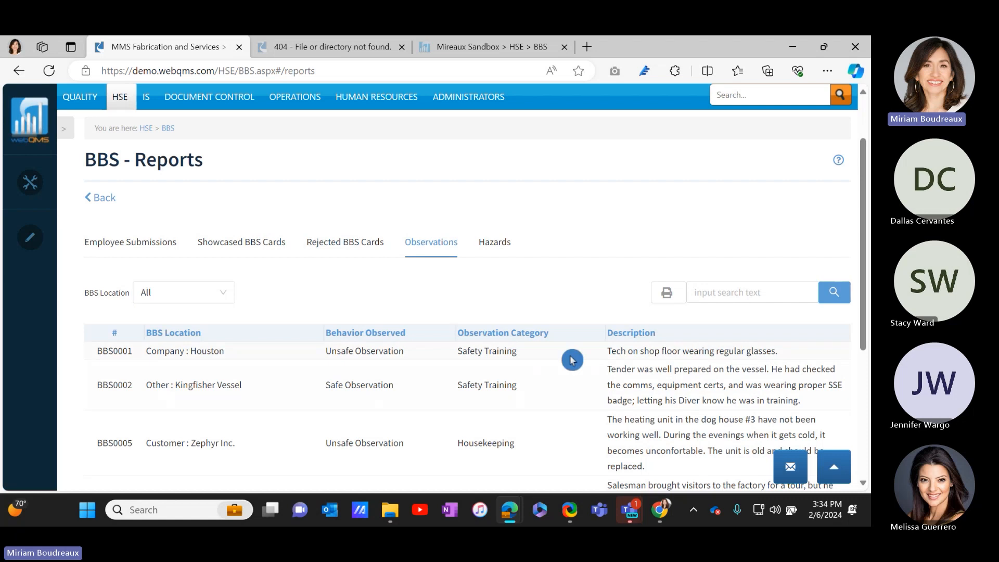
{"action": "scroll", "coordinate": [572, 359], "scroll_direction": "down", "scroll_amount": 4}
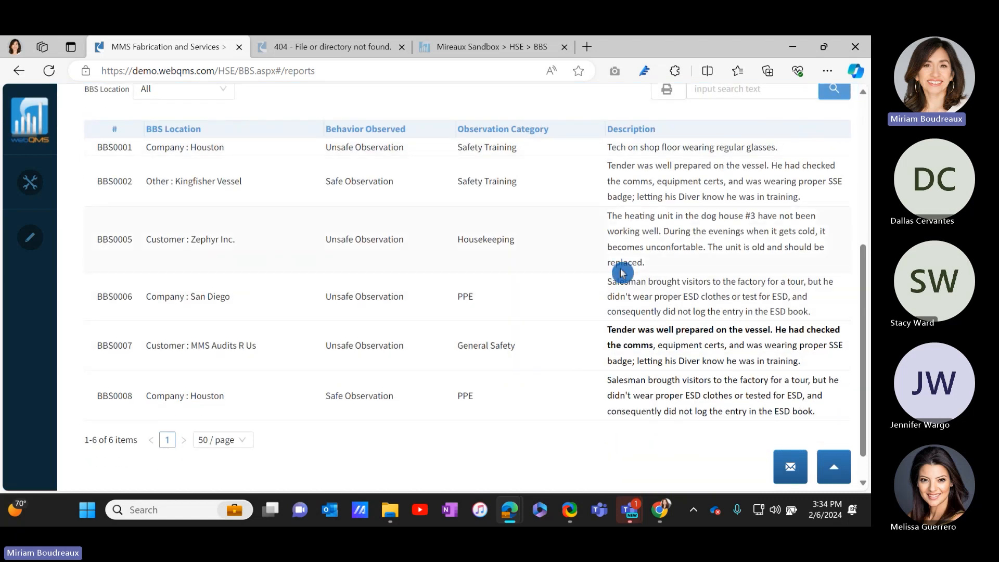
{"action": "scroll", "coordinate": [623, 272], "scroll_direction": "up", "scroll_amount": 4}
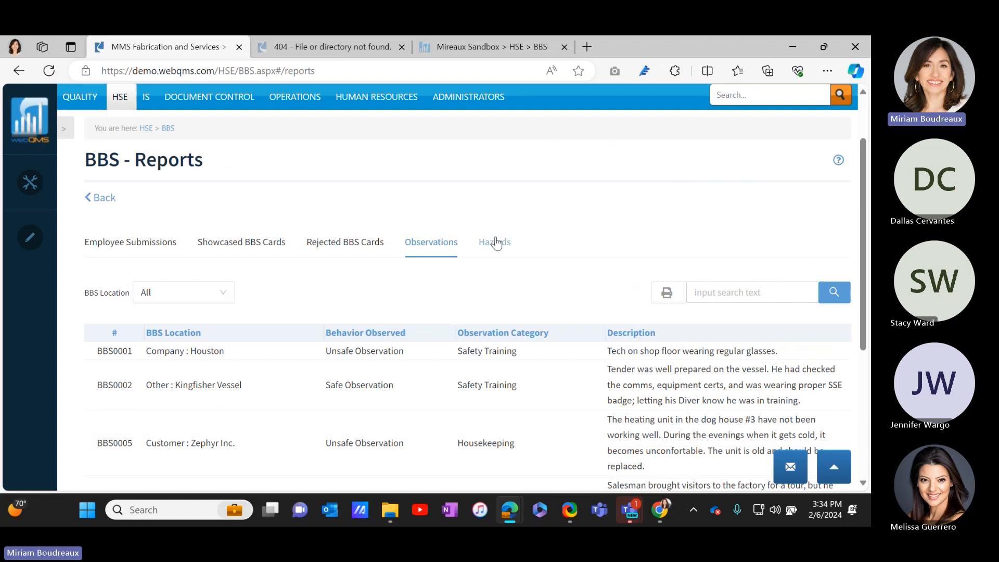
{"action": "left_click", "coordinate": [449, 287]}
Leave the reports for the BBS KPIs and check the options of the reporting location, BBS type, behavior and location type filters
{"action": "left_click", "coordinate": [99, 197]}
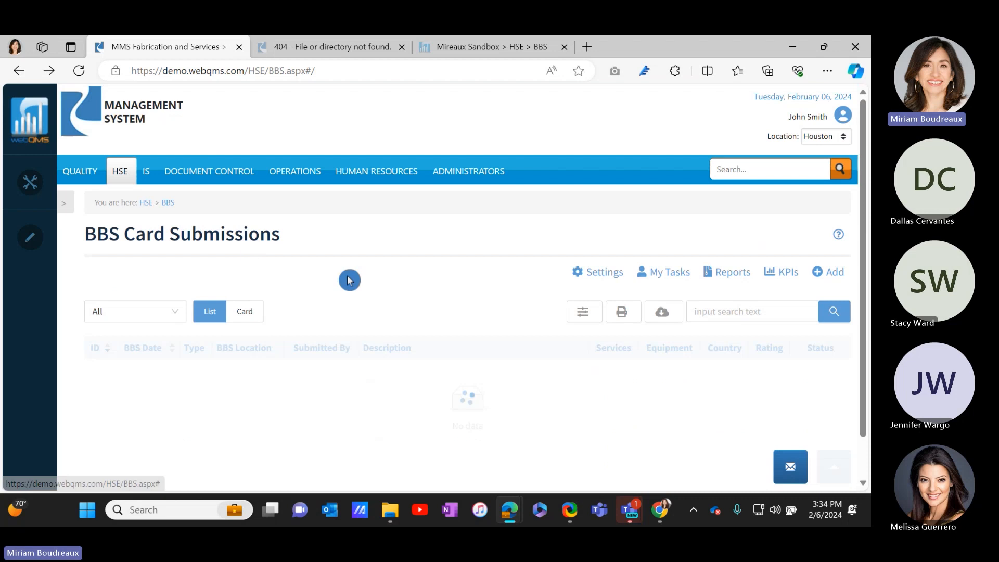
{"action": "left_click", "coordinate": [778, 274]}
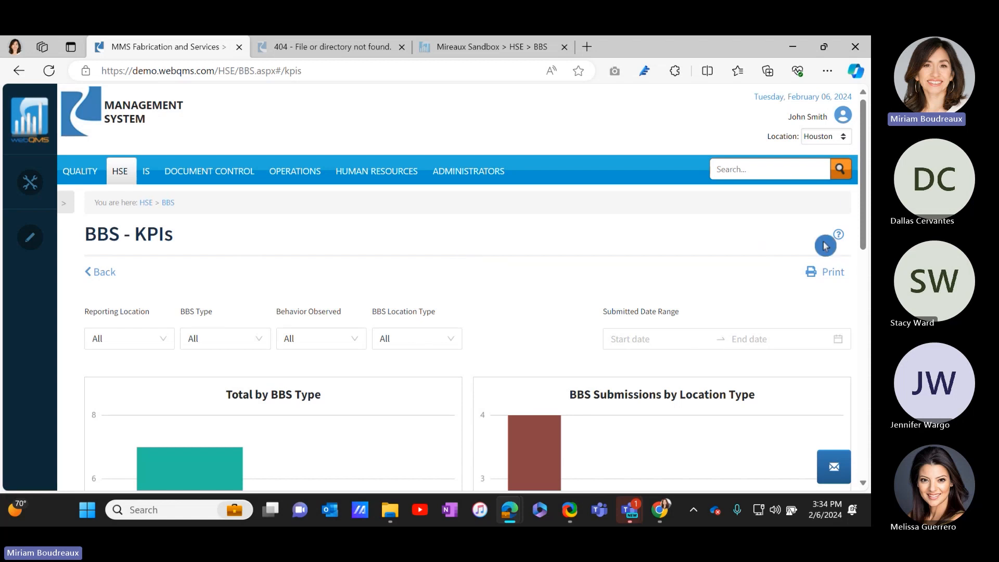
{"action": "scroll", "coordinate": [859, 198], "scroll_direction": "down", "scroll_amount": 3}
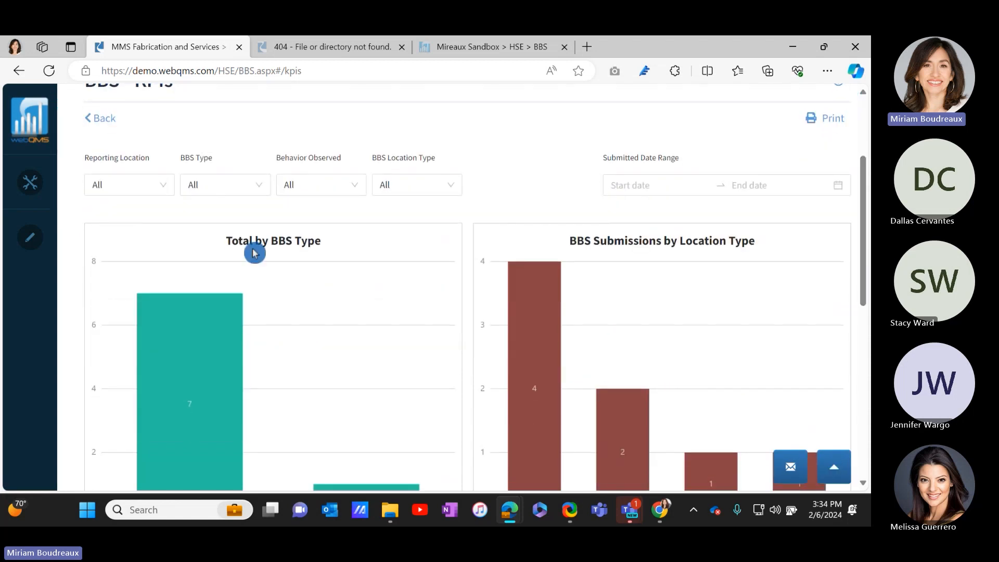
{"action": "left_click", "coordinate": [140, 186]}
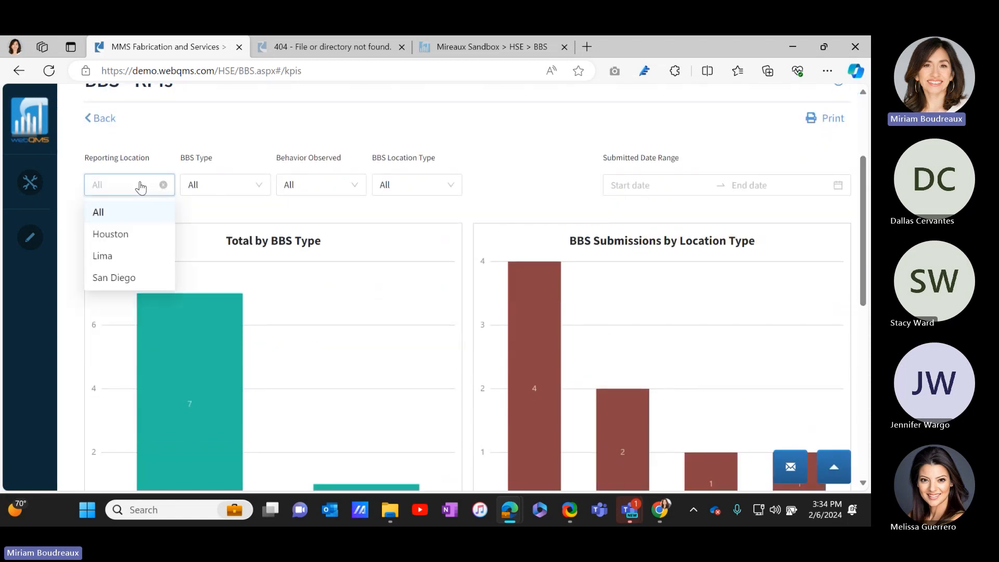
{"action": "left_click", "coordinate": [223, 194]}
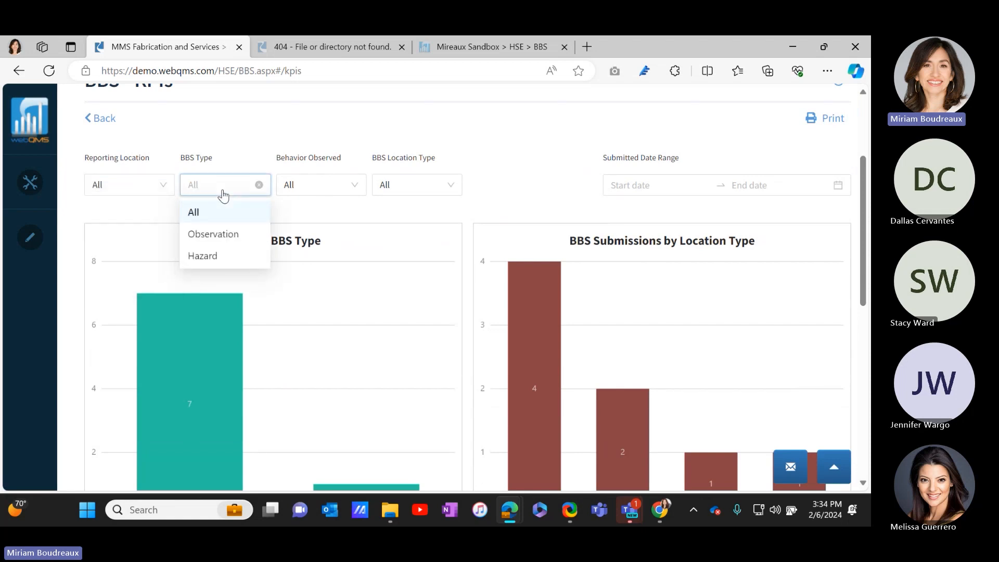
{"action": "left_click", "coordinate": [323, 191]}
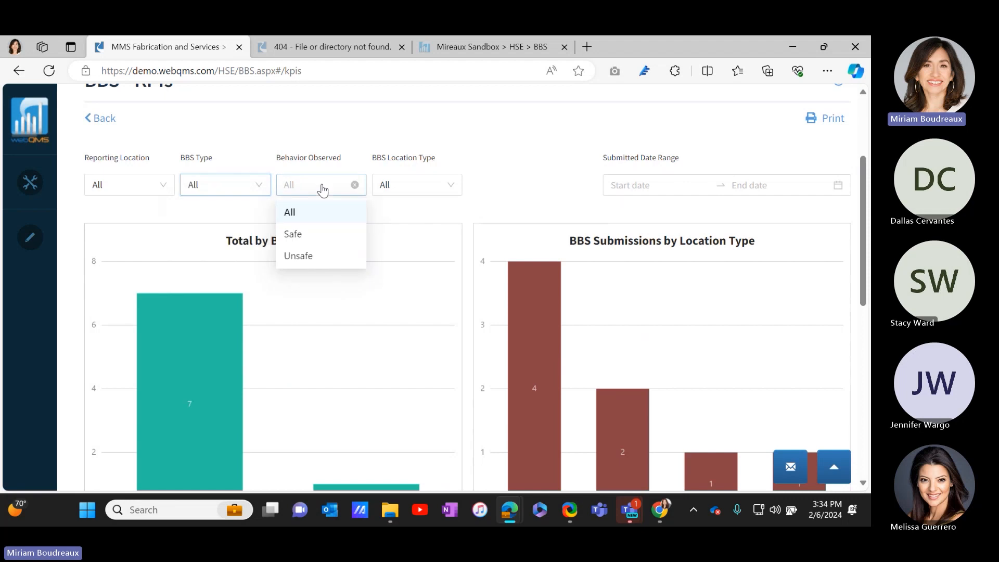
{"action": "left_click", "coordinate": [408, 190]}
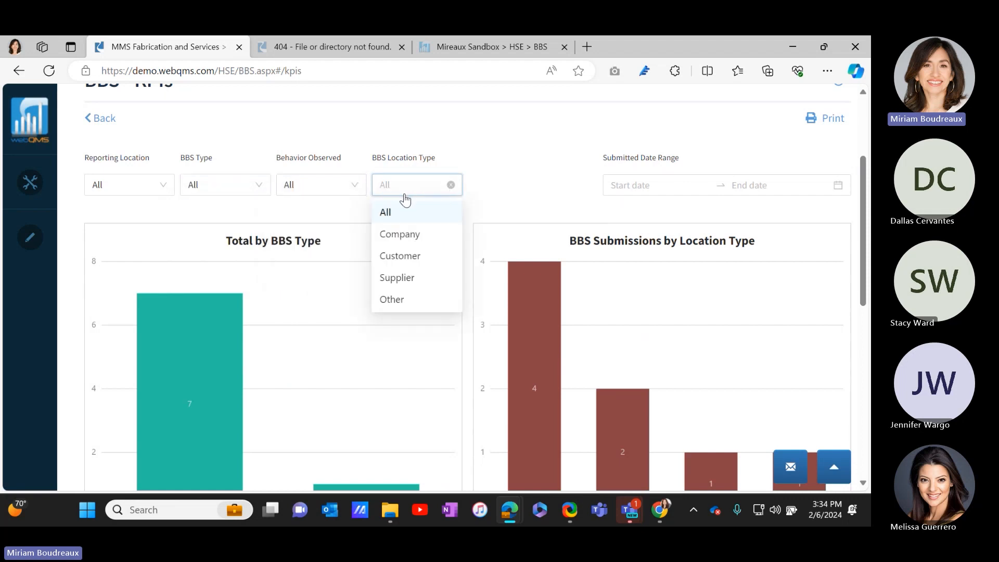
{"action": "left_click", "coordinate": [541, 182]}
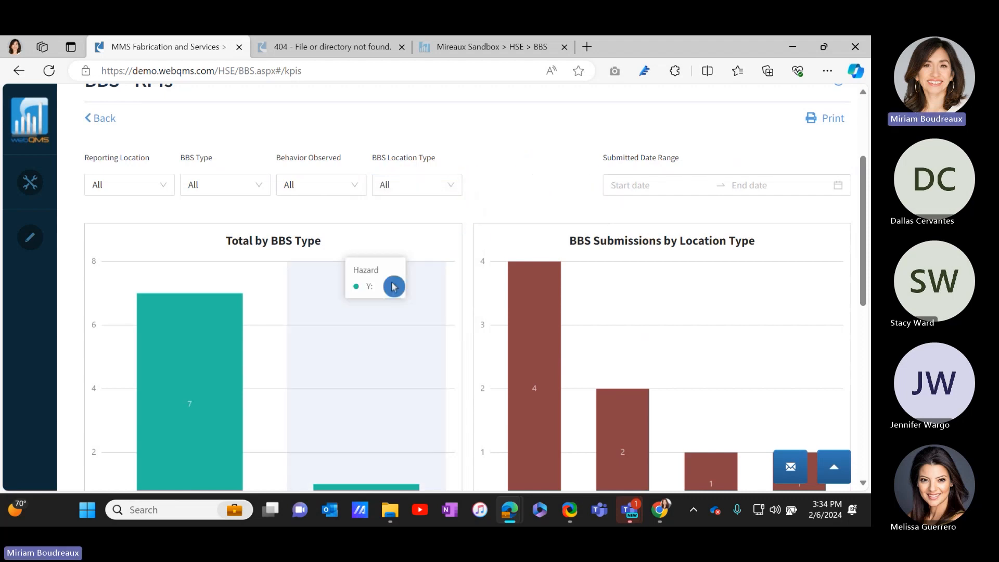
Examine the KPI charts for BBS type, location type, behavior observed and reporting location
{"action": "scroll", "coordinate": [728, 368], "scroll_direction": "down", "scroll_amount": 3}
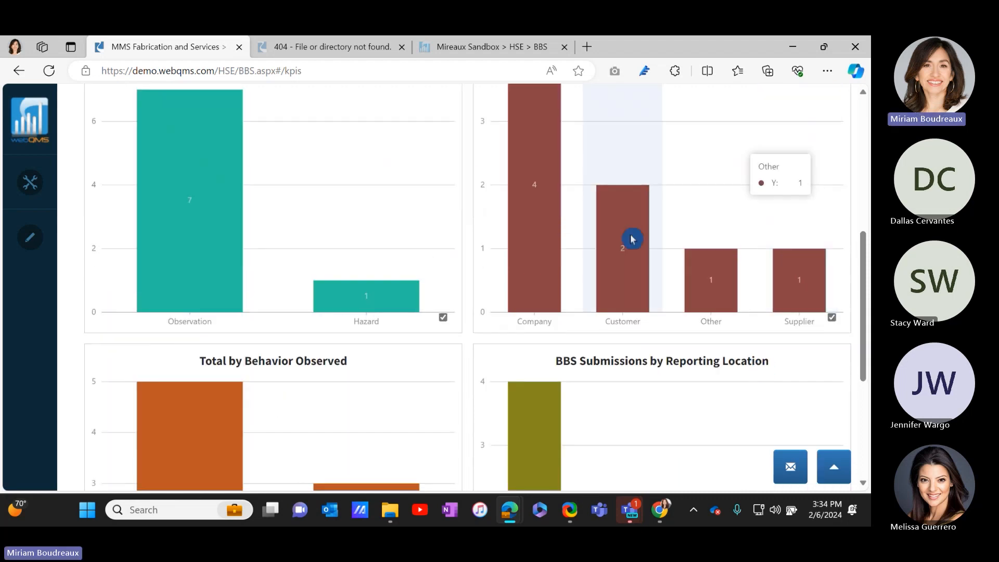
{"action": "scroll", "coordinate": [631, 236], "scroll_direction": "down", "scroll_amount": 3}
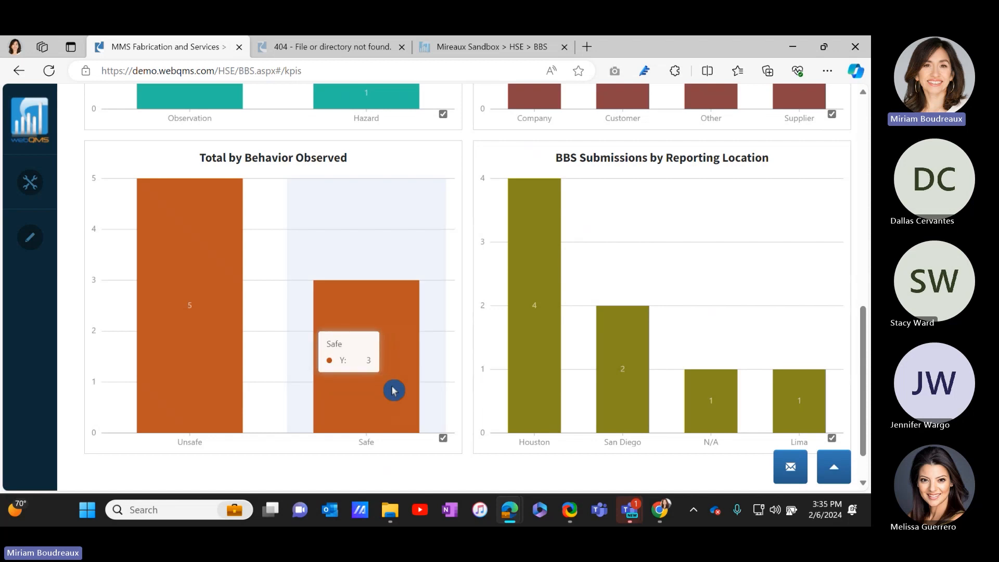
{"action": "scroll", "coordinate": [408, 390], "scroll_direction": "down", "scroll_amount": 1}
{"action": "scroll", "coordinate": [446, 390], "scroll_direction": "up", "scroll_amount": 12}
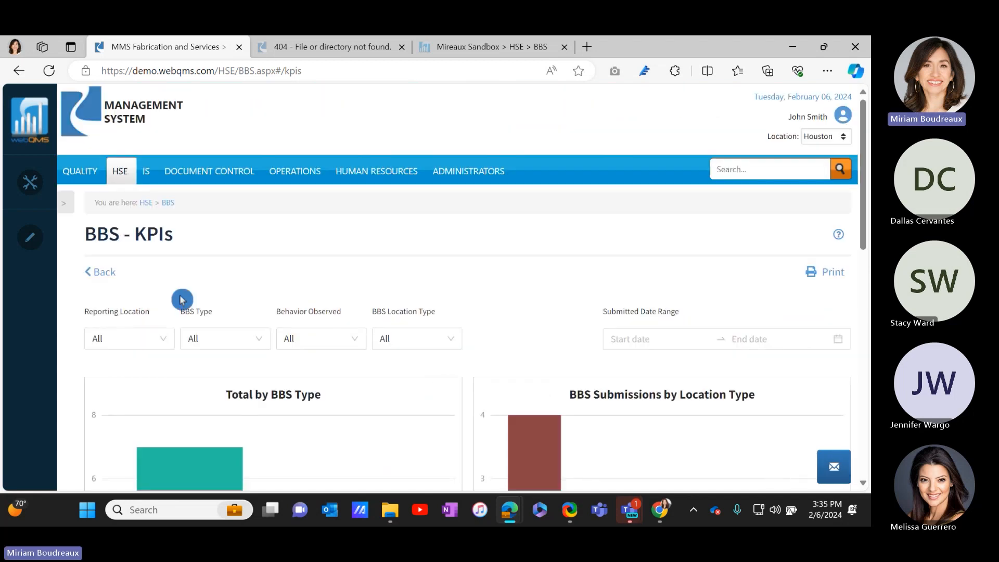
Return to the BBS card submissions, switch them to the Card view and look through the cards
{"action": "left_click", "coordinate": [96, 273]}
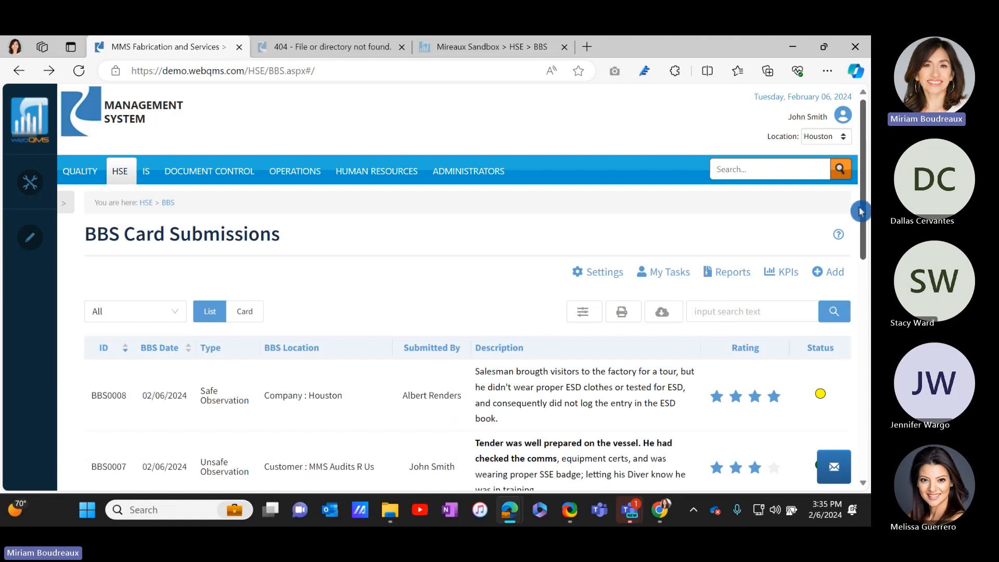
{"action": "scroll", "coordinate": [861, 211], "scroll_direction": "down", "scroll_amount": 3}
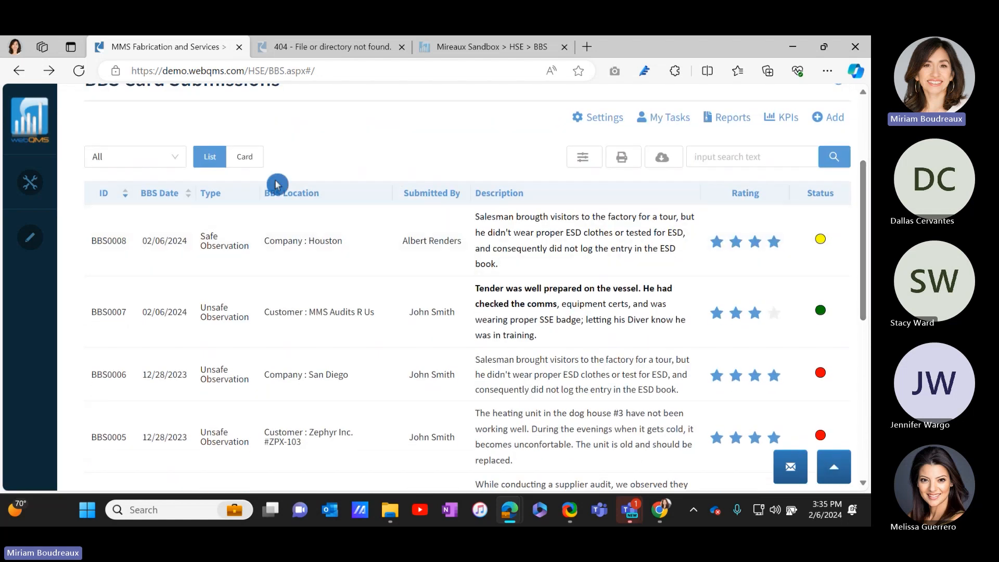
{"action": "left_click", "coordinate": [246, 158]}
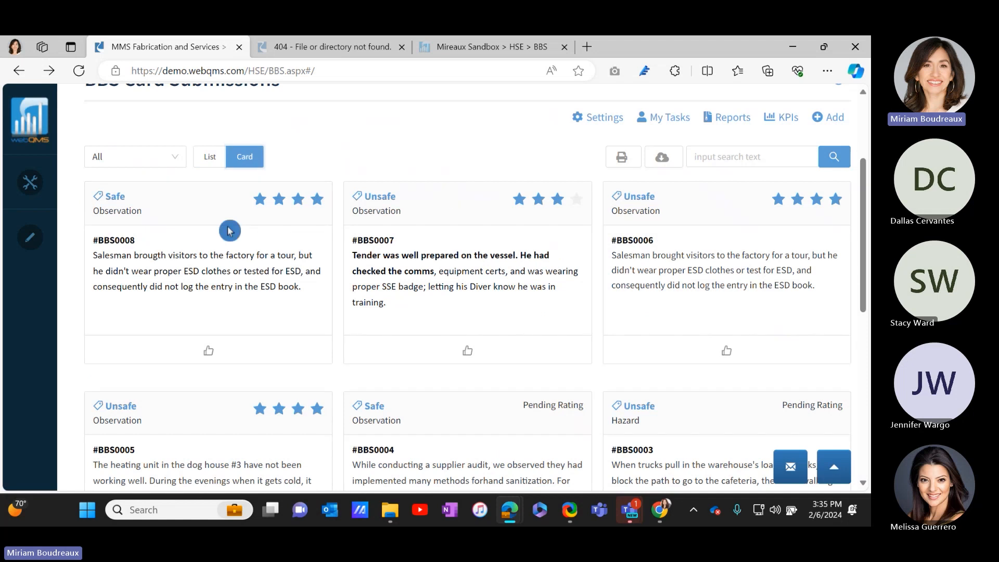
{"action": "left_click_drag", "start_coordinate": [859, 209], "coordinate": [867, 231]}
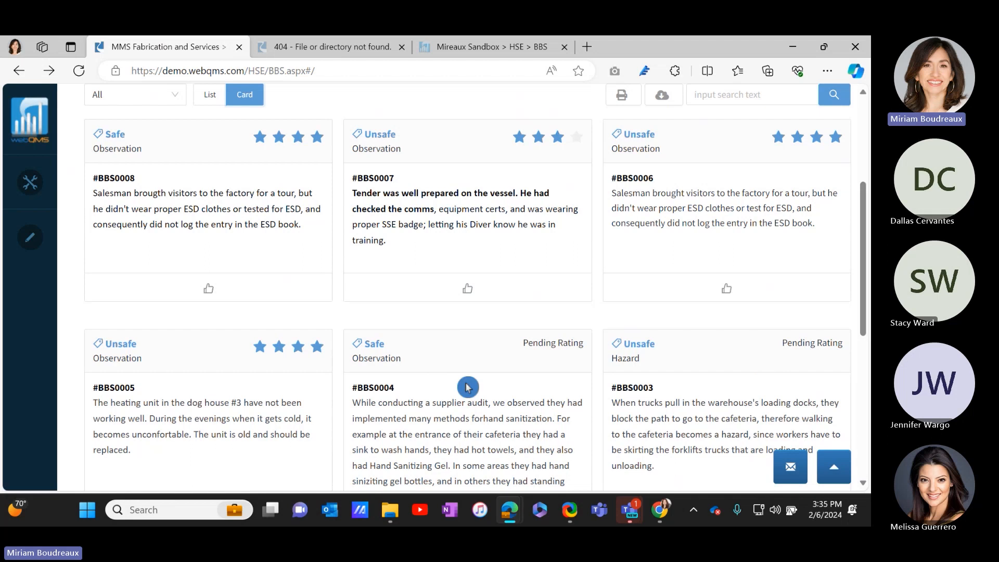
{"action": "scroll", "coordinate": [467, 385], "scroll_direction": "down", "scroll_amount": 6}
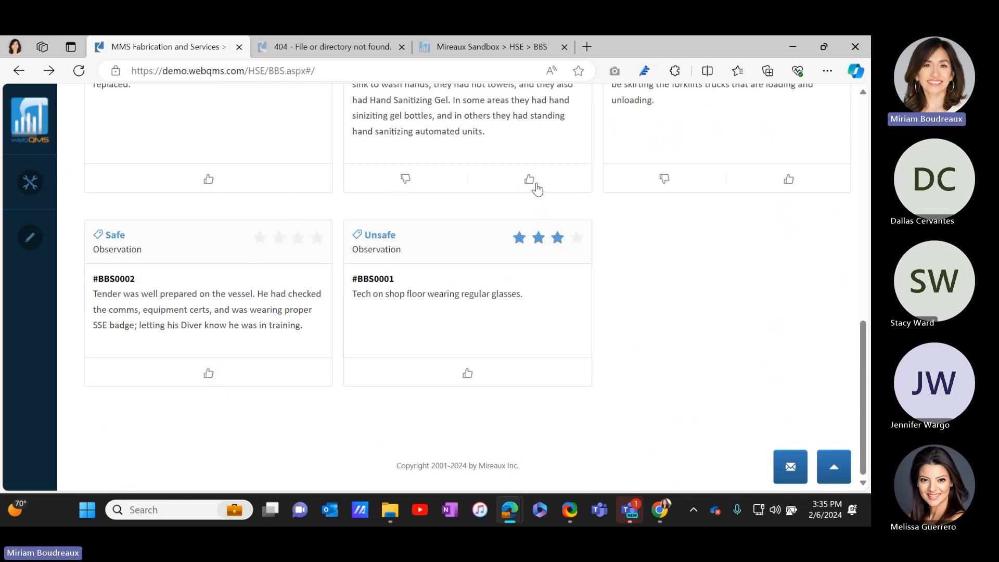
{"action": "scroll", "coordinate": [687, 339], "scroll_direction": "up", "scroll_amount": 15}
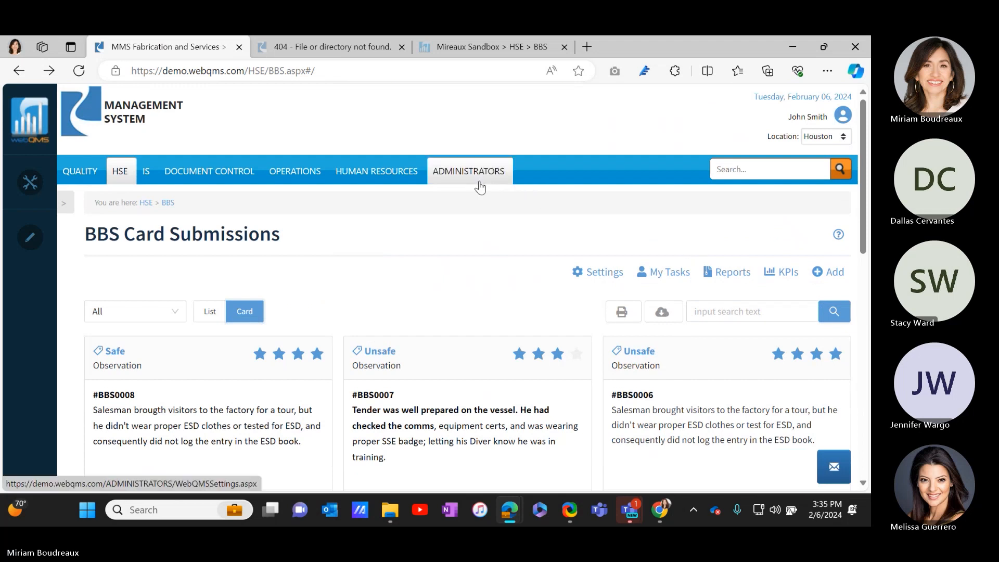
Start a new BBS card, set its type to Hazard and switch the behavior observed to Safe and back to Unsafe
{"action": "mouse_move", "coordinate": [480, 186]}
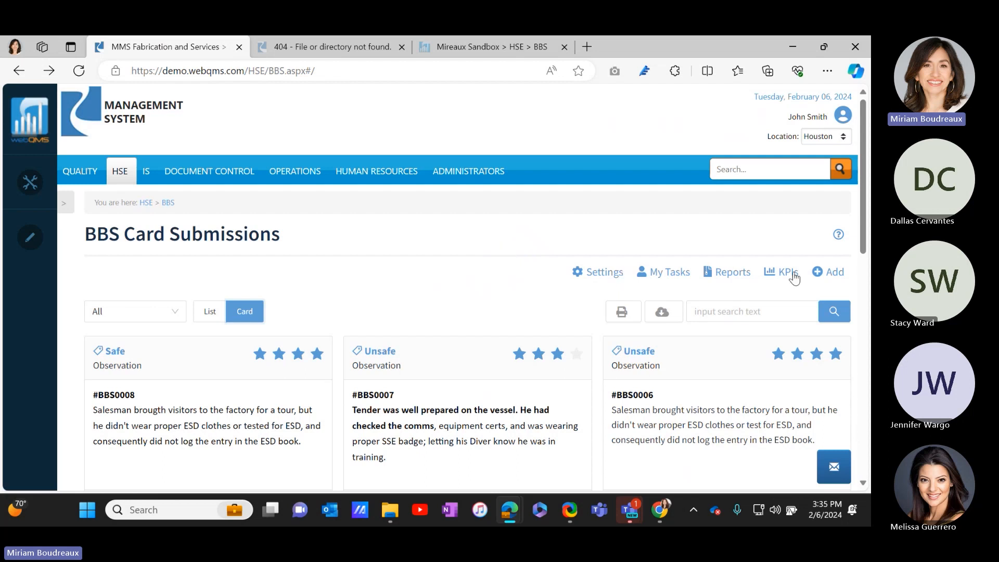
{"action": "left_click", "coordinate": [822, 271]}
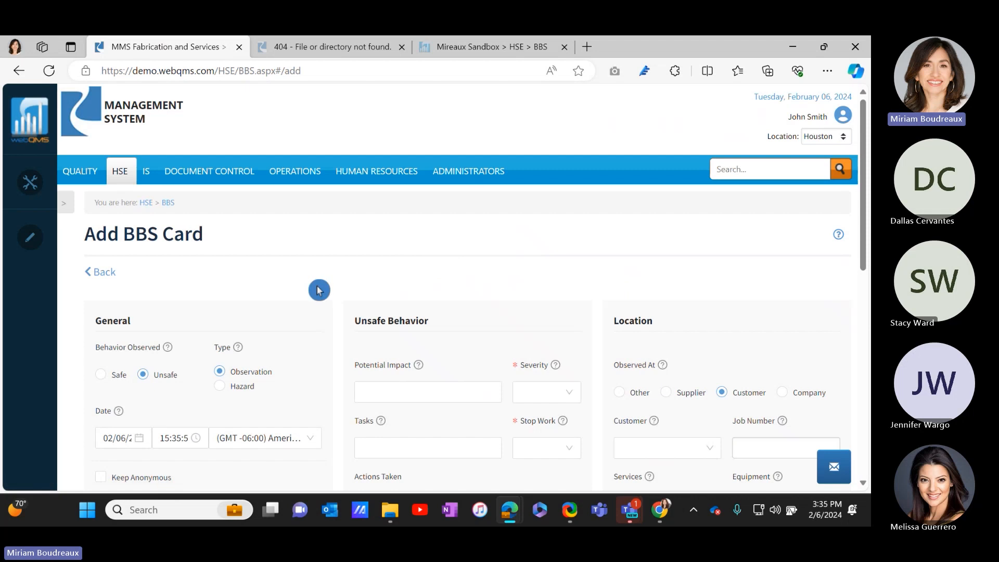
{"action": "scroll", "coordinate": [292, 263], "scroll_direction": "down", "scroll_amount": 4}
{"action": "left_click", "coordinate": [219, 187]}
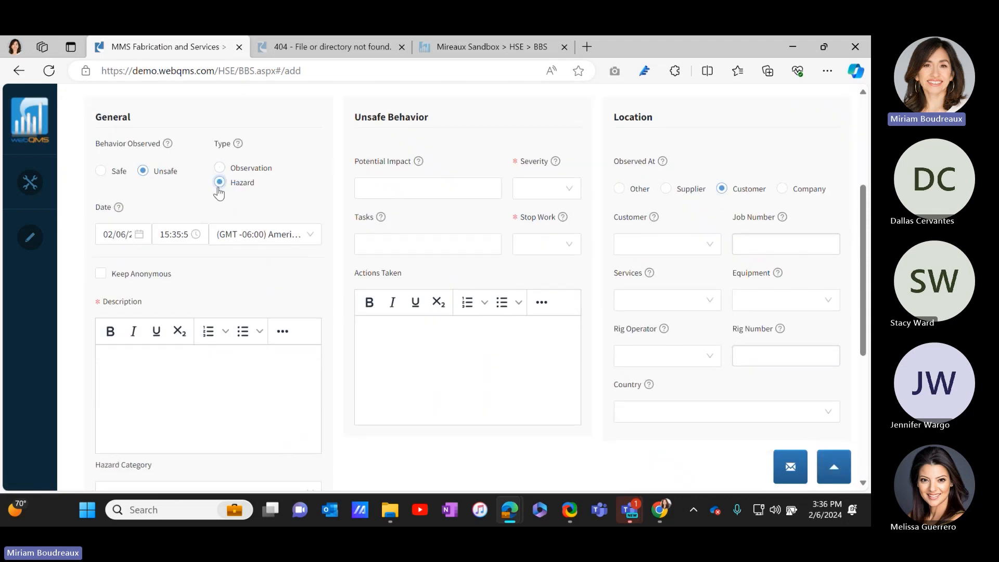
{"action": "left_click", "coordinate": [121, 172]}
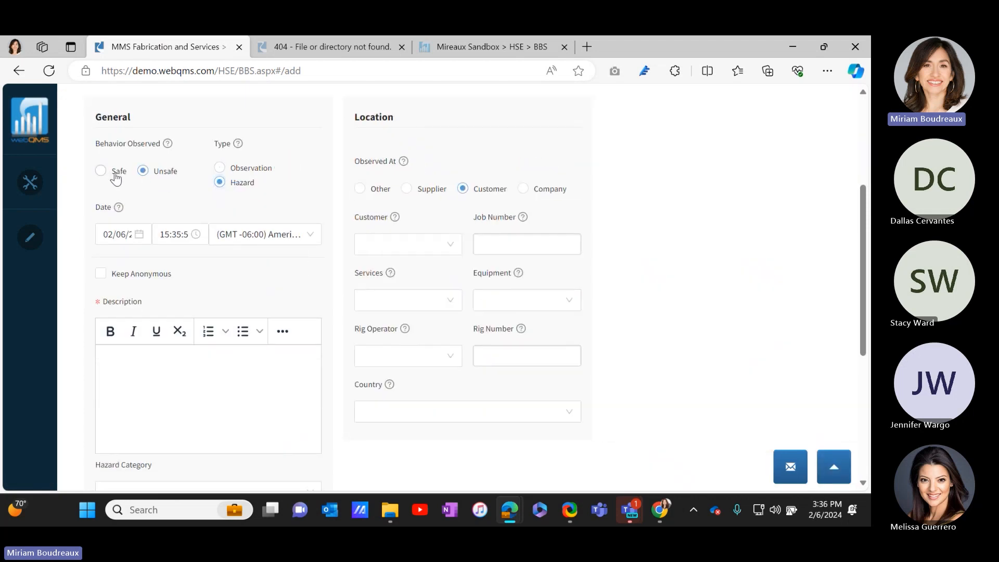
{"action": "left_click", "coordinate": [148, 173]}
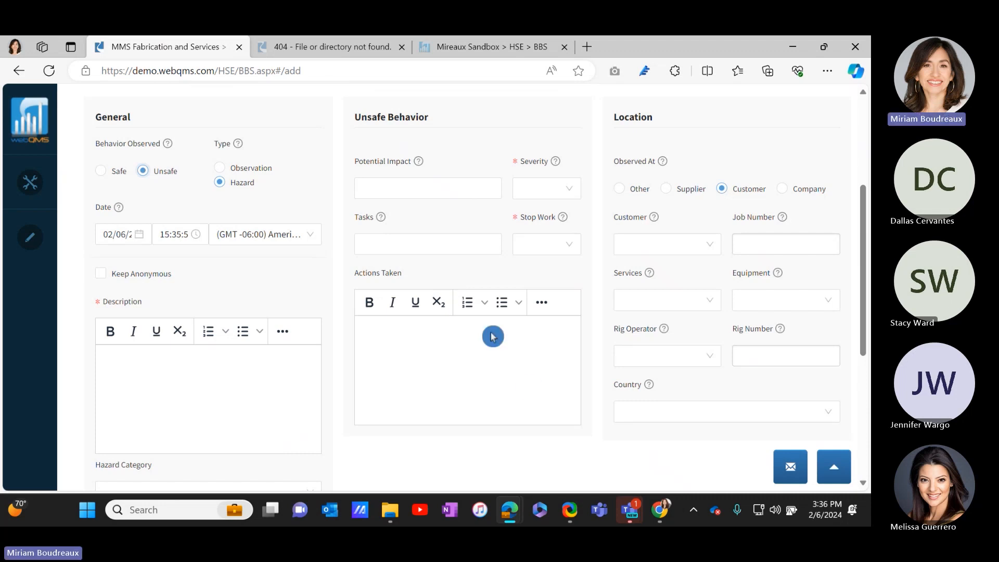
Exit the new BBS card form without saving and return to the card submissions
{"action": "scroll", "coordinate": [531, 387], "scroll_direction": "up", "scroll_amount": 4}
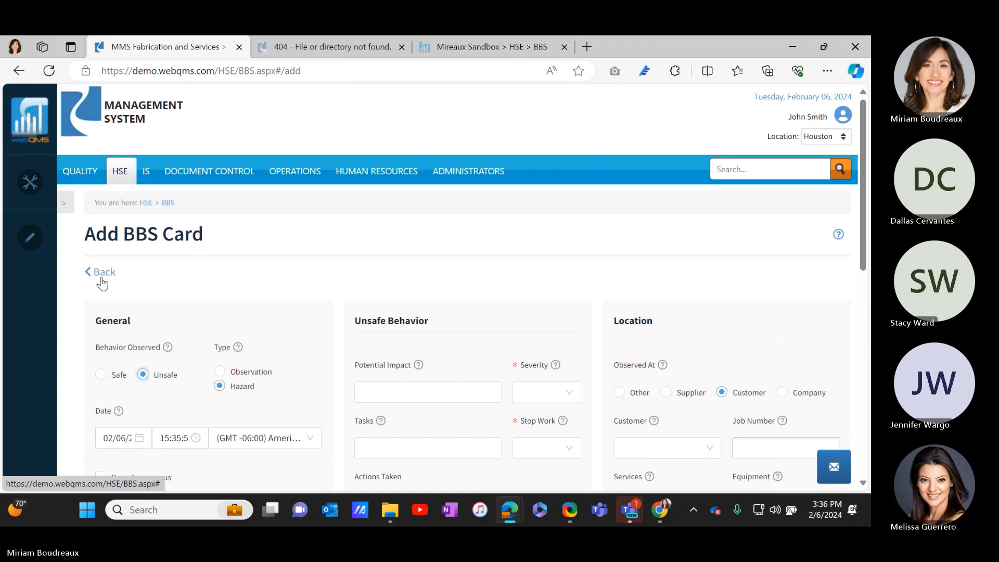
{"action": "left_click", "coordinate": [101, 280]}
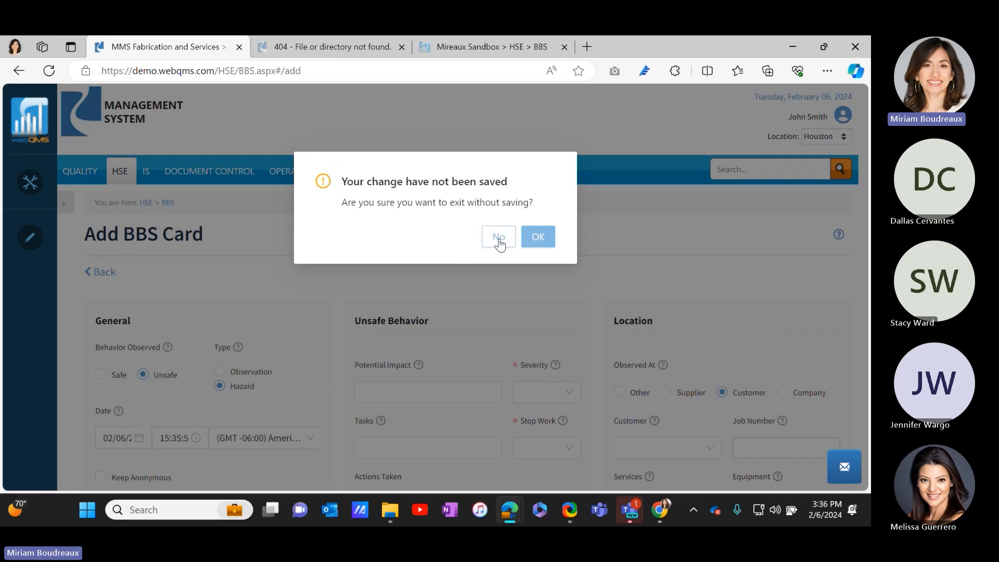
{"action": "left_click", "coordinate": [539, 239]}
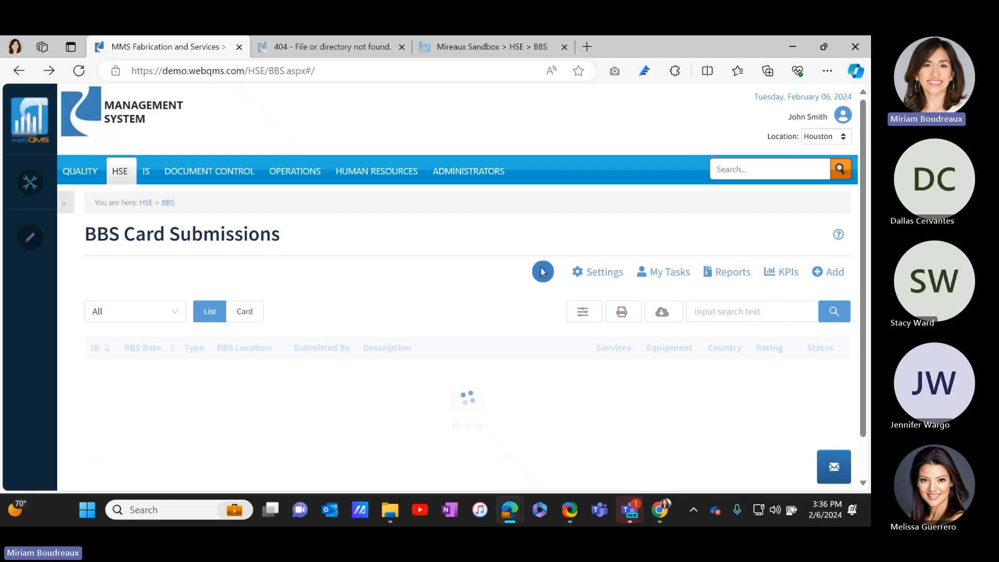
Show the Country column and hide the Rating column in the submissions list, and update the view
{"action": "left_click_drag", "start_coordinate": [865, 220], "coordinate": [866, 282]}
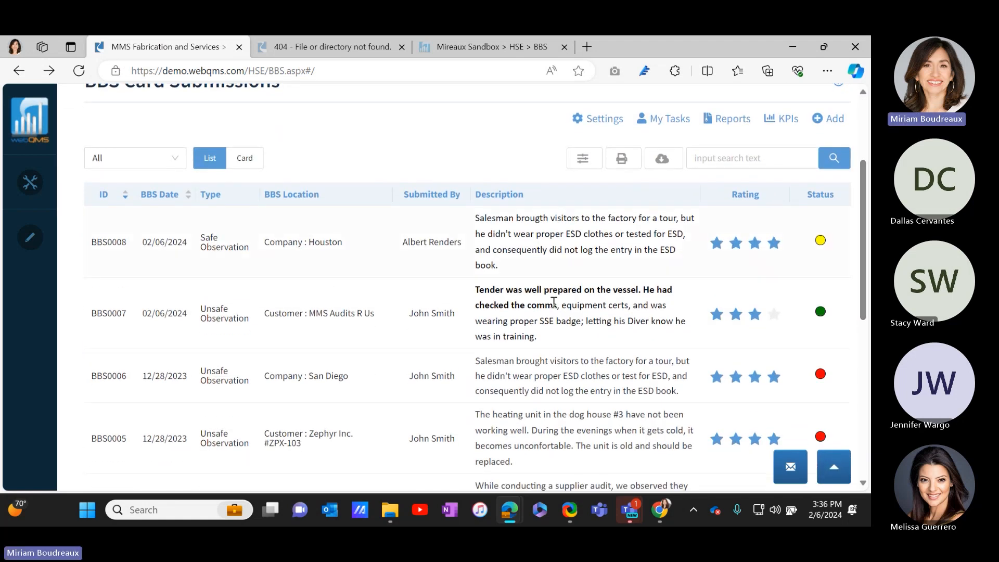
{"action": "left_click", "coordinate": [584, 163]}
{"action": "left_click_drag", "start_coordinate": [859, 173], "coordinate": [866, 199]}
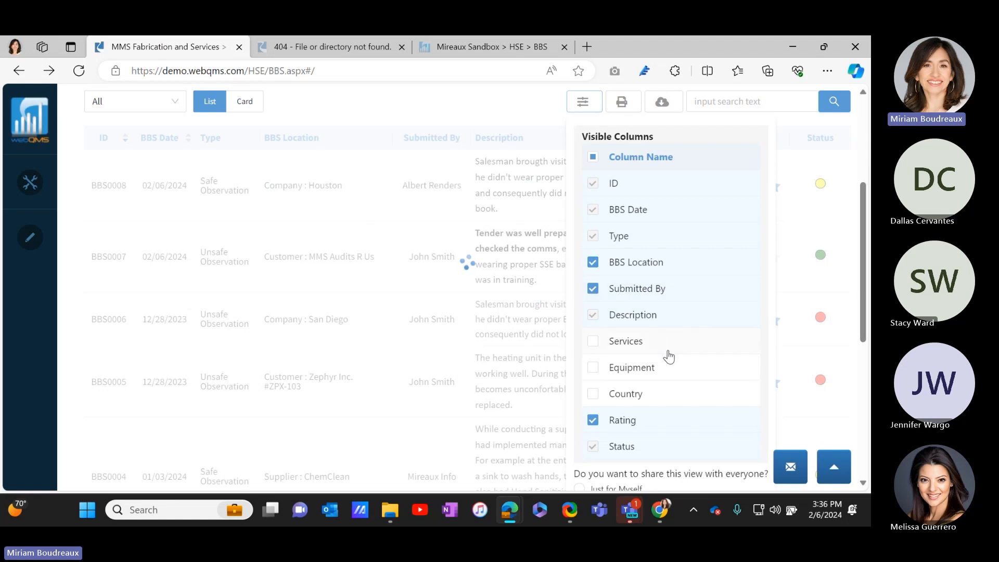
{"action": "left_click", "coordinate": [593, 397]}
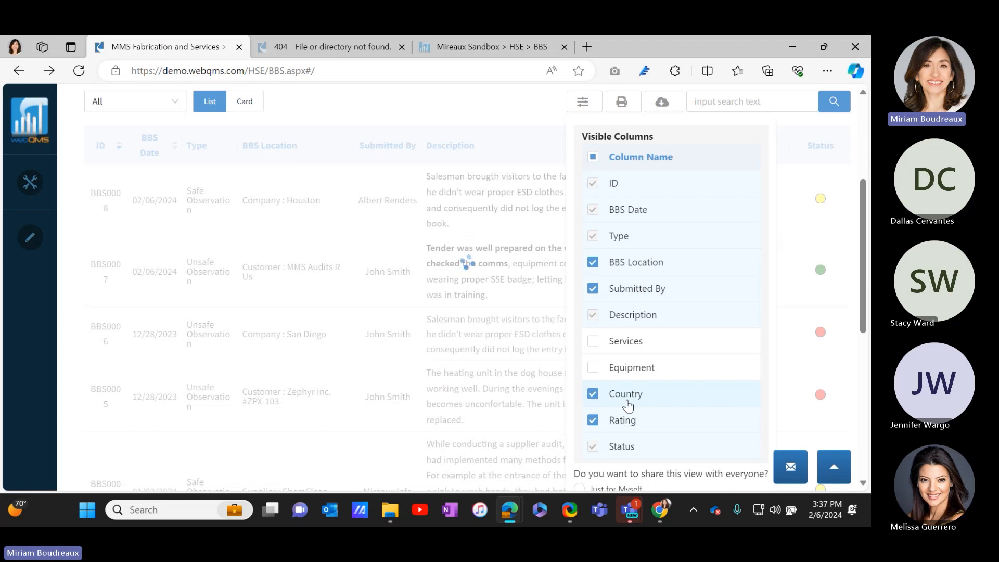
{"action": "left_click", "coordinate": [593, 421]}
{"action": "scroll", "coordinate": [671, 336], "scroll_direction": "down", "scroll_amount": 4}
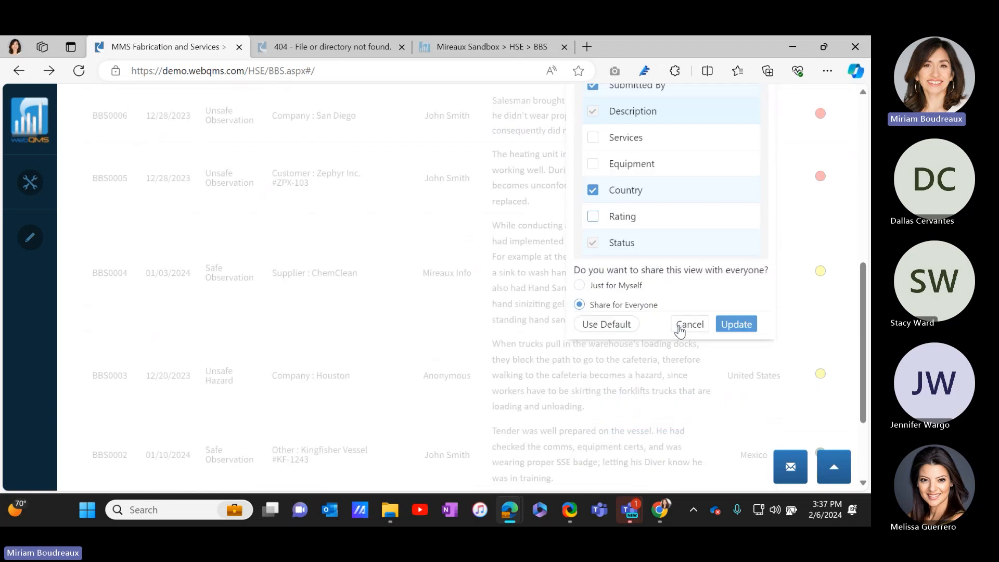
{"action": "left_click", "coordinate": [734, 325]}
{"action": "scroll", "coordinate": [728, 337], "scroll_direction": "up", "scroll_amount": 4}
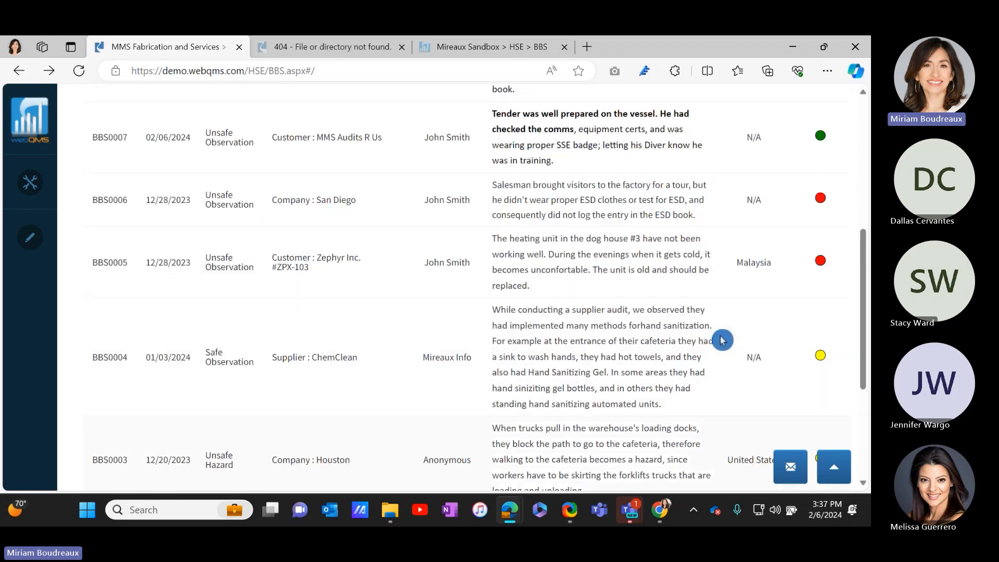